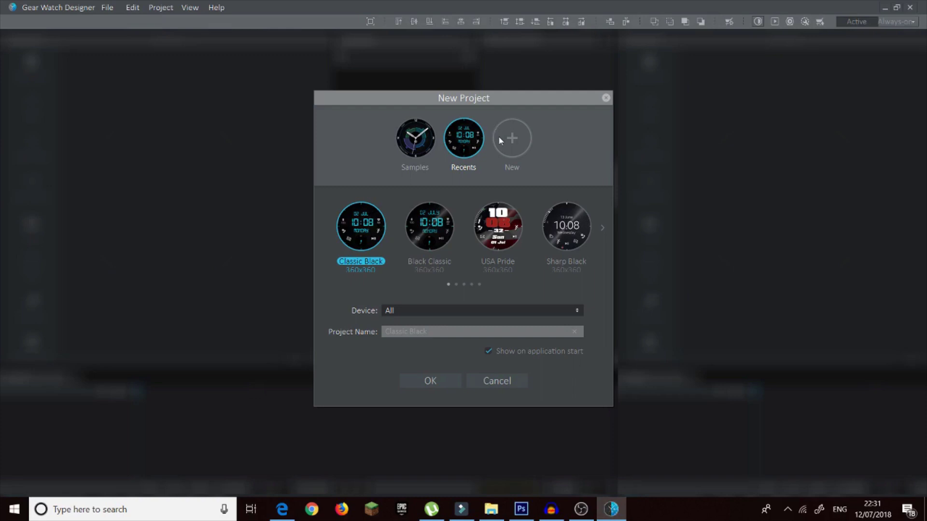
# - Create a new Gear S2 360x360 watch face project named "Digital blue"
pyautogui.click(500, 140)
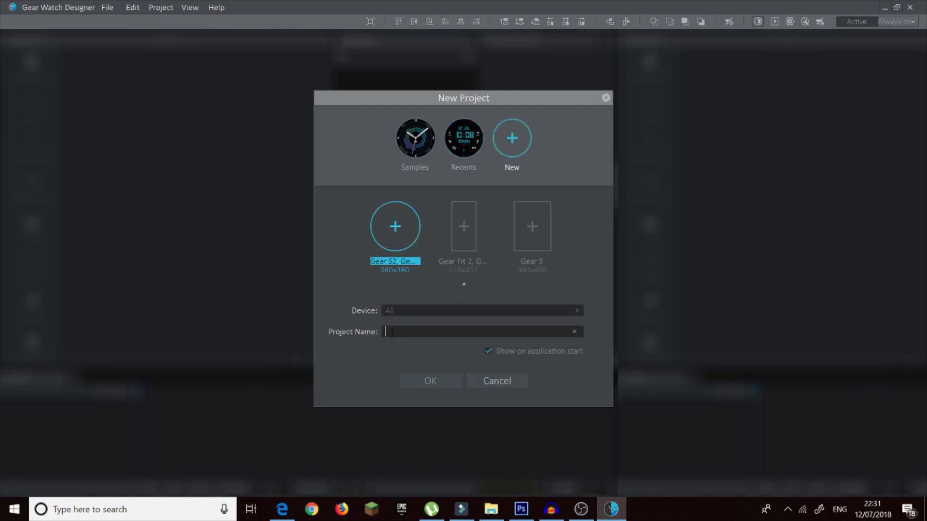
pyautogui.write('Digital')
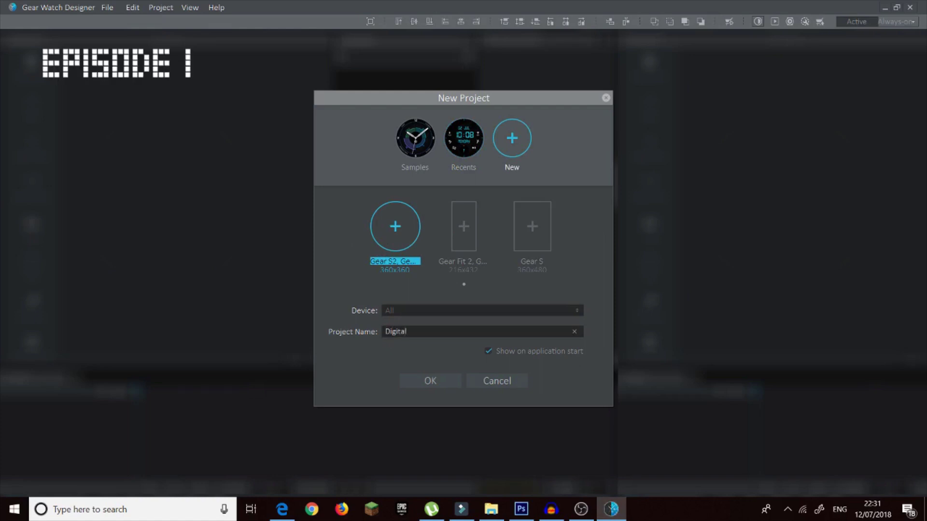
pyautogui.write(' blue')
pyautogui.click(420, 384)
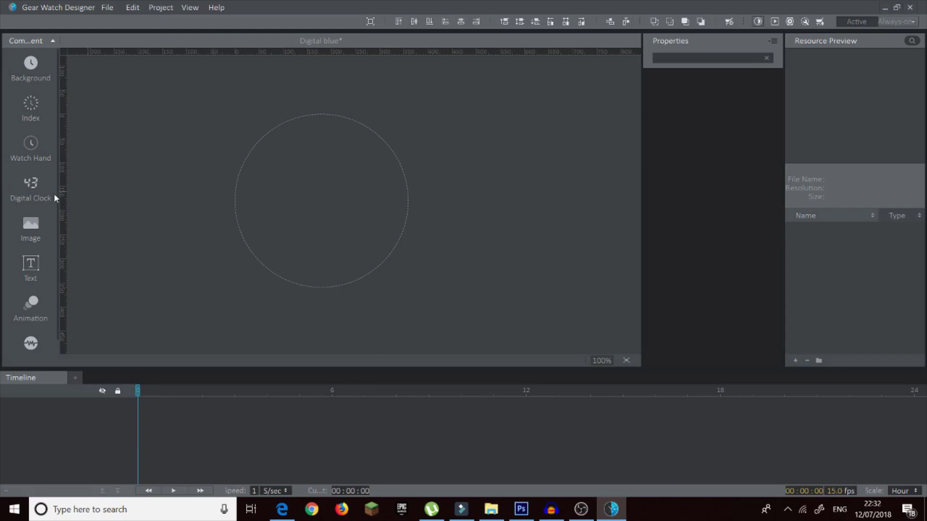
# - Try the ch_bg_c_04 preset as the watch face background
pyautogui.click(34, 59)
pyautogui.scroll(-3, 96, 232)
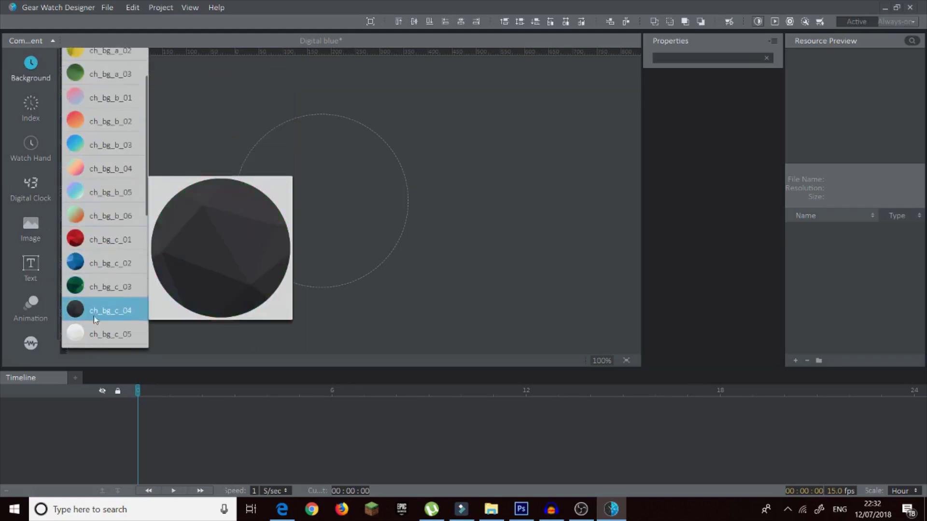
pyautogui.click(100, 302)
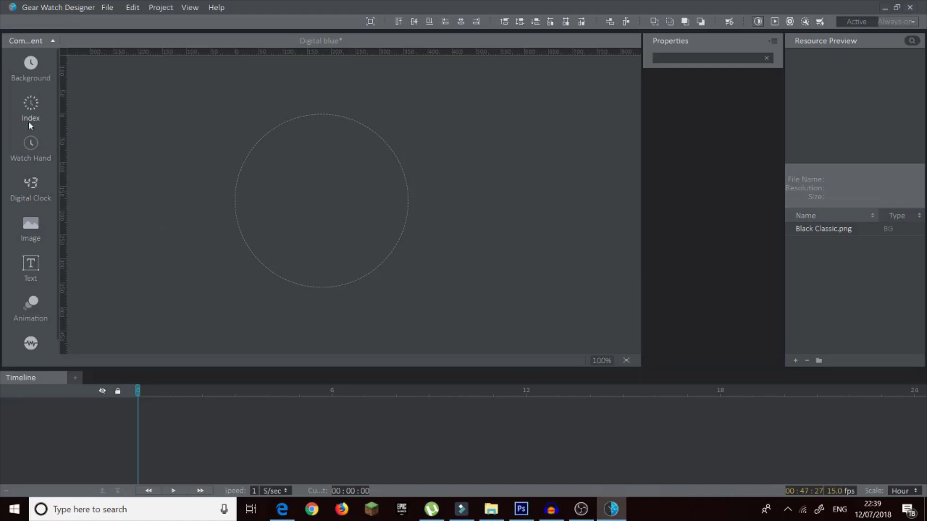
# - Import the Black Classic image as the watch face background
pyautogui.click(31, 65)
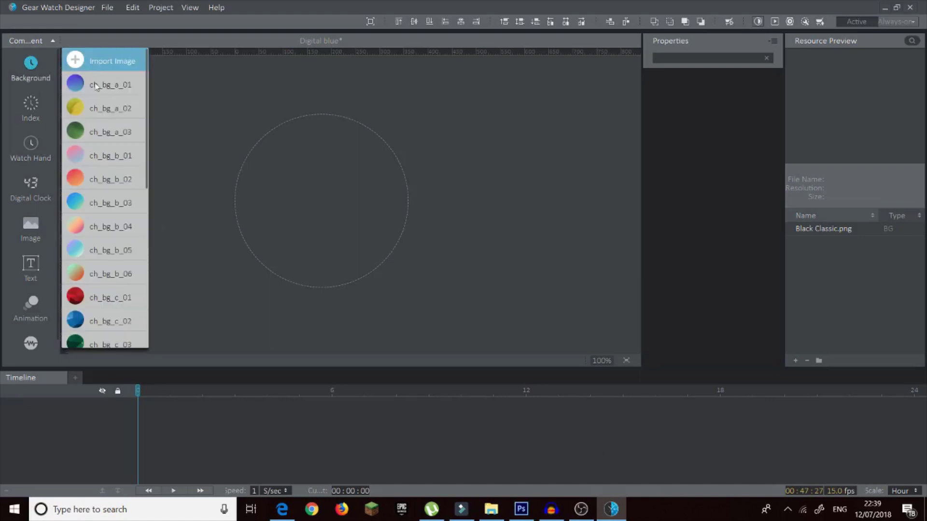
pyautogui.click(112, 61)
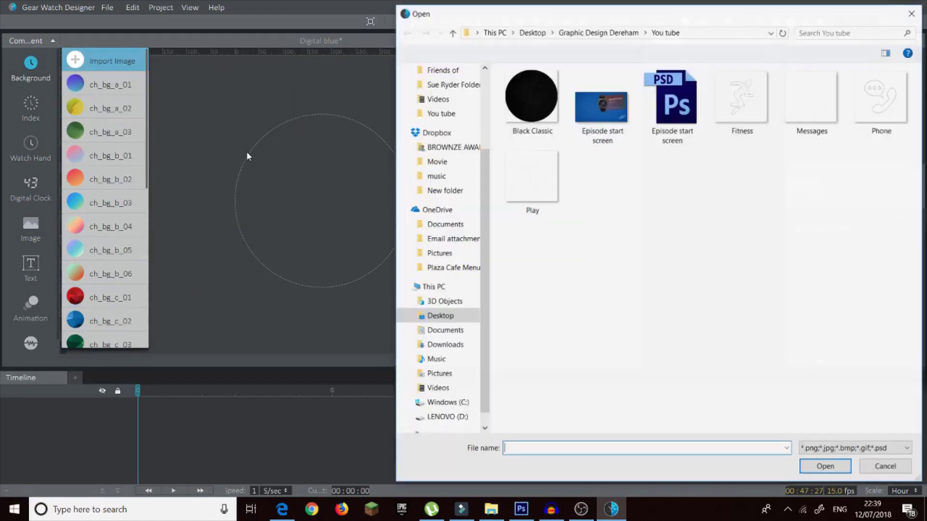
pyautogui.doubleClick(527, 109)
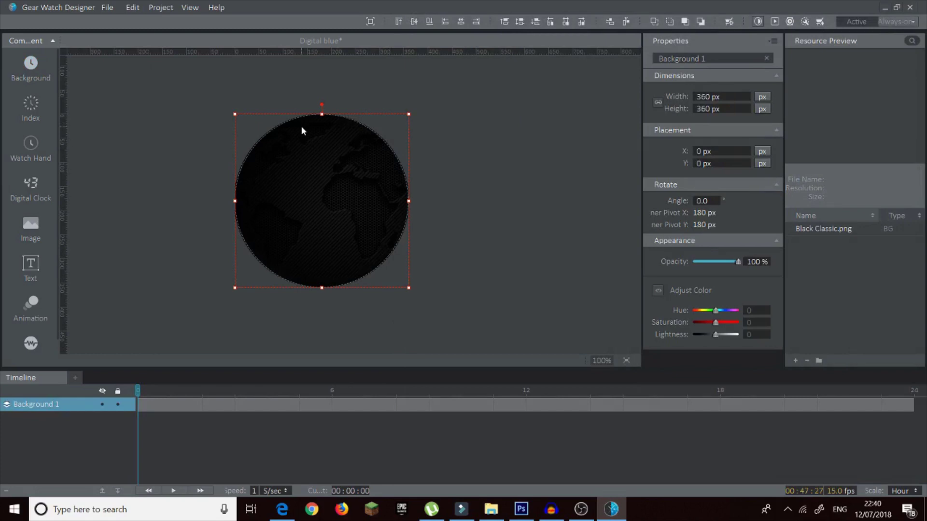
pyautogui.click(474, 220)
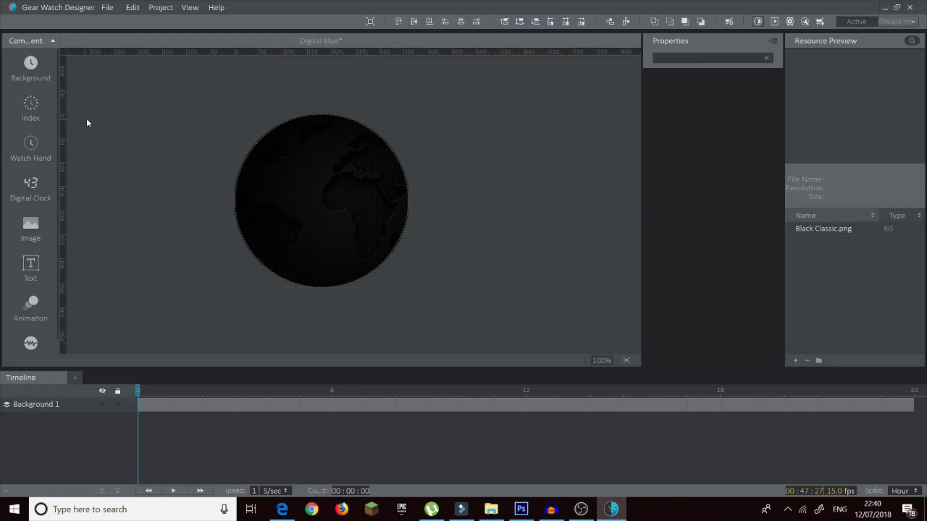
# - Try the ind_360_04 index dial on the face at 25% and 100% opacity, and delete it
pyautogui.click(34, 102)
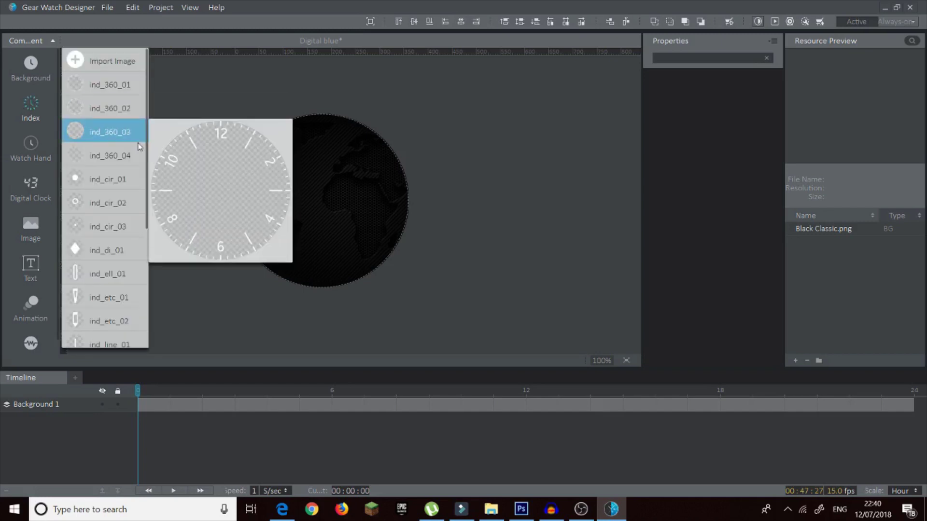
pyautogui.click(97, 155)
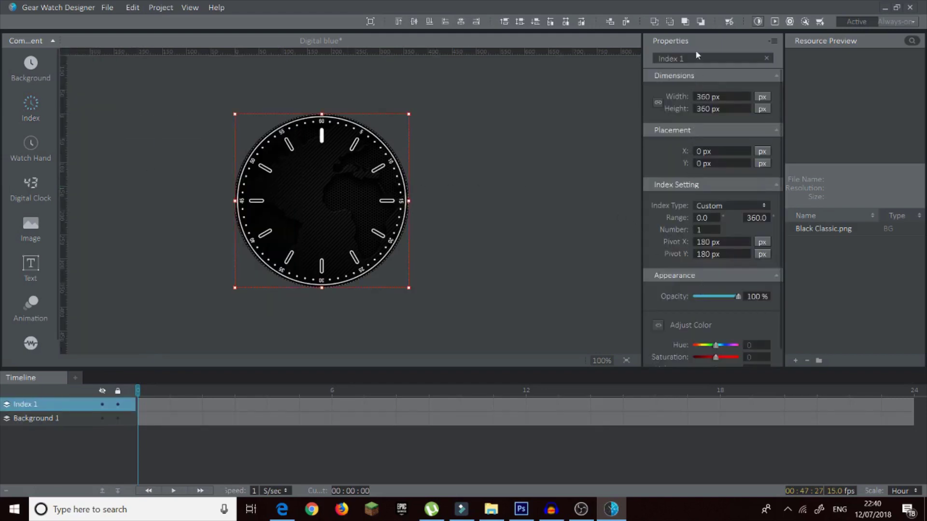
pyautogui.scroll(-1, 717, 282)
pyautogui.moveTo(721, 280); pyautogui.dragTo(705, 283)
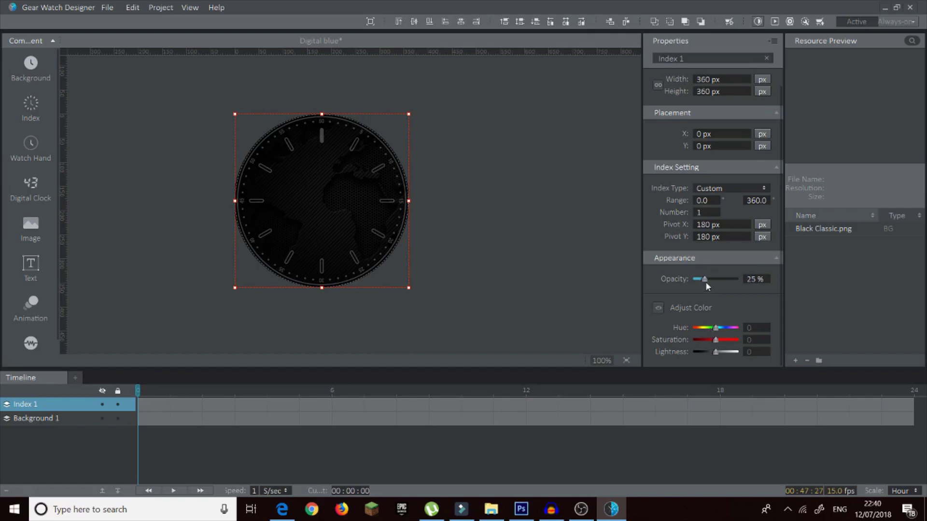
pyautogui.moveTo(705, 282); pyautogui.dragTo(750, 281)
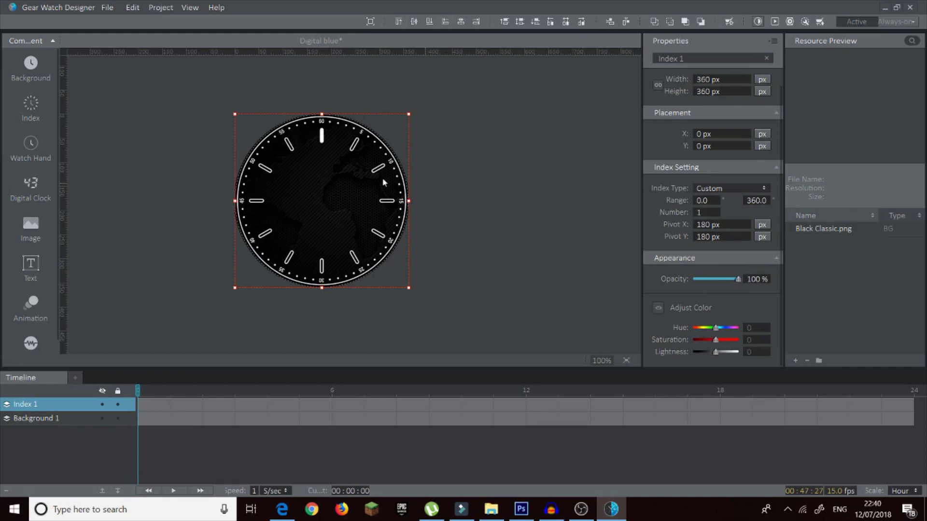
pyautogui.press('Delete')
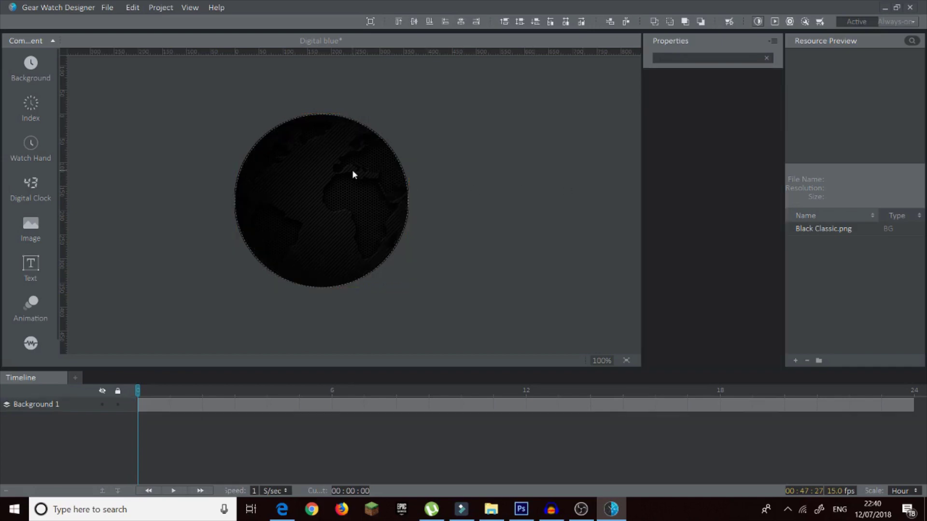
# - Add a thin 2 x 18 px line index at the 12 o'clock edge of the face and select it
pyautogui.click(36, 107)
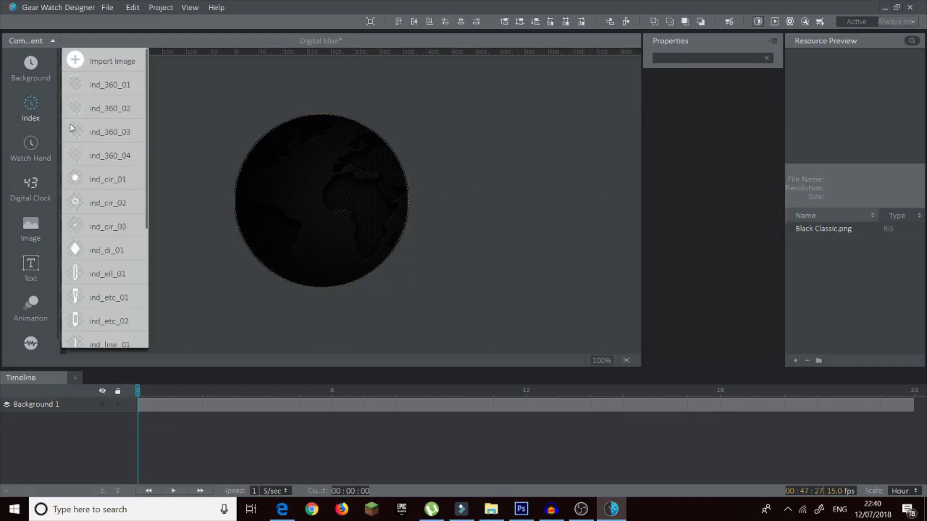
pyautogui.moveTo(97, 94)
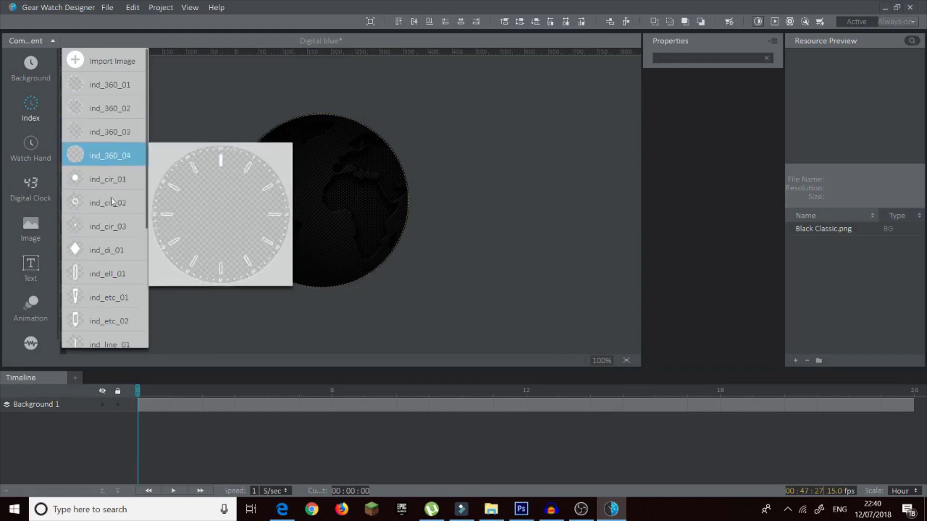
pyautogui.scroll(-1, 114, 217)
pyautogui.click(116, 315)
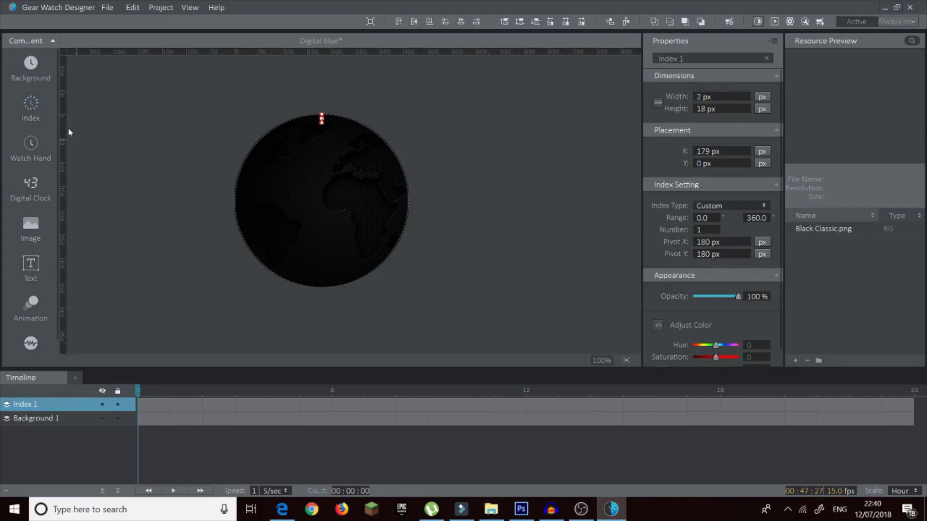
pyautogui.click(473, 154)
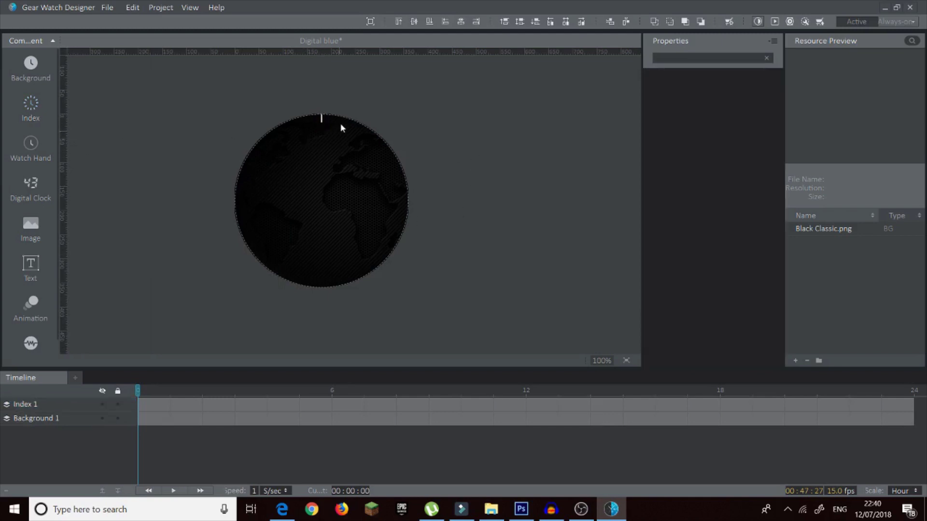
pyautogui.click(321, 121)
pyautogui.click(455, 233)
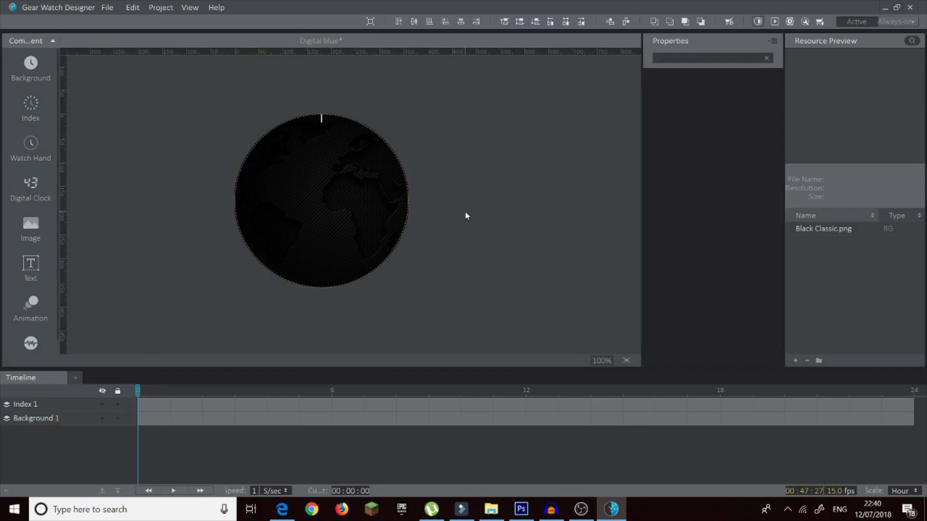
pyautogui.click(321, 120)
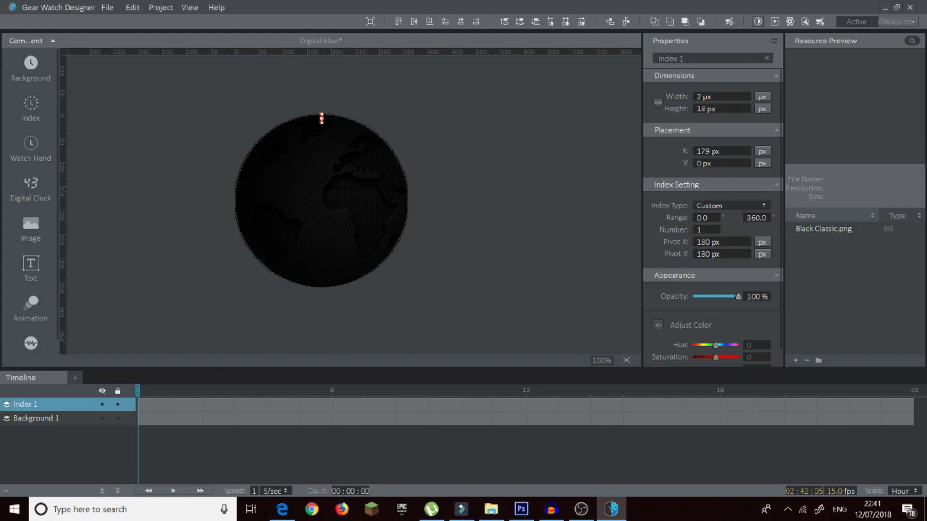
# - Try the Hour and Minute index types on the line index
pyautogui.click(728, 206)
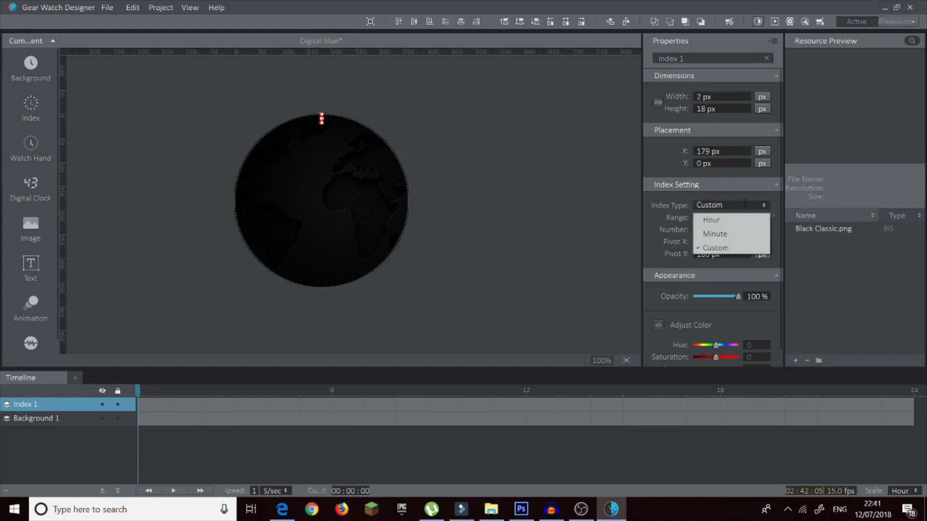
pyautogui.click(725, 210)
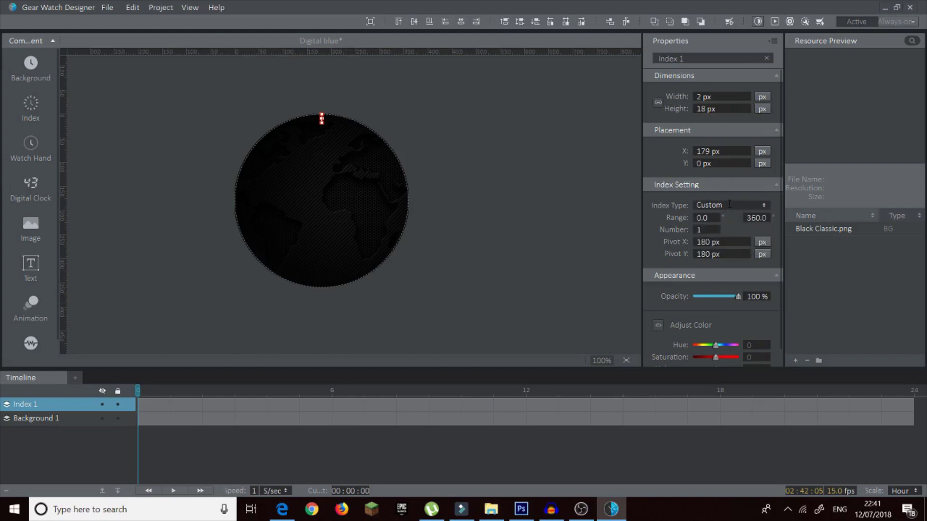
pyautogui.click(727, 213)
pyautogui.click(725, 219)
pyautogui.click(730, 208)
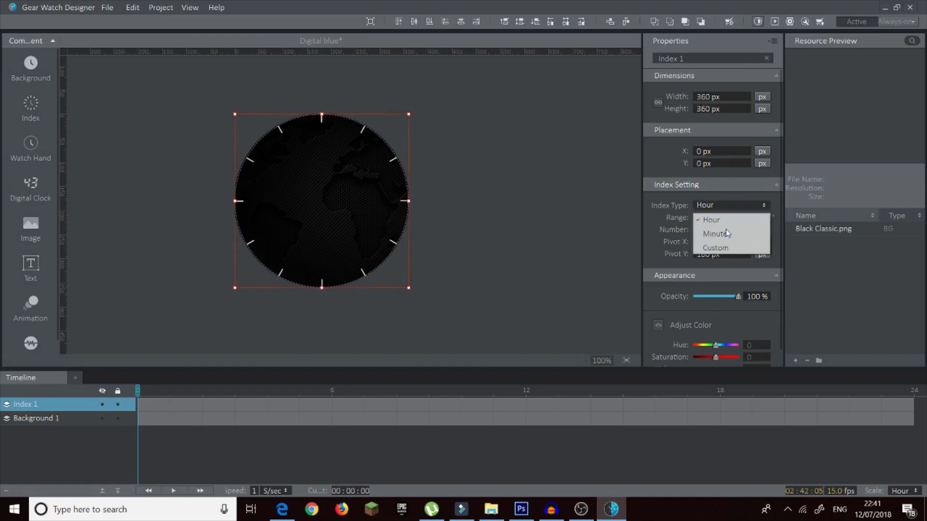
pyautogui.click(728, 232)
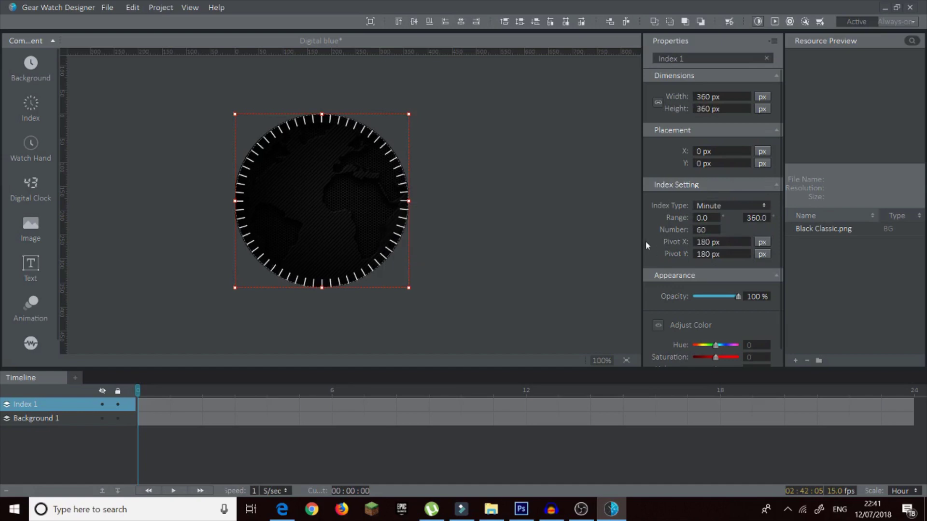
# - Set the line index to the Custom type with a number of 4 marks
pyautogui.click(707, 206)
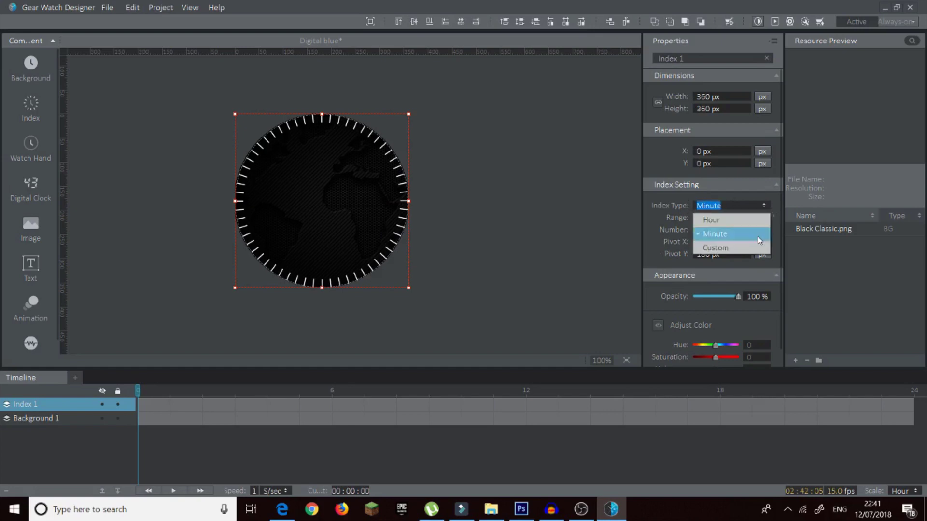
pyautogui.click(724, 247)
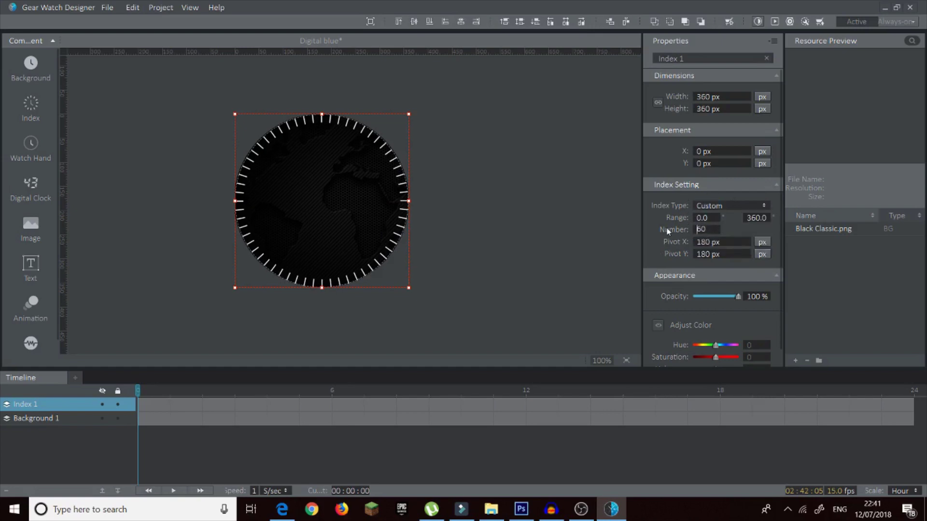
pyautogui.doubleClick(701, 229)
pyautogui.write('4')
pyautogui.press('Return')
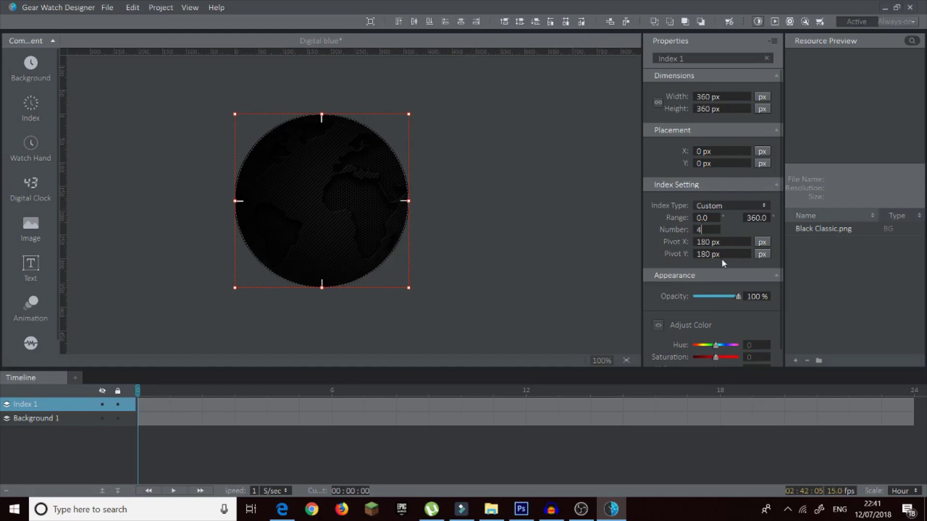
# - Enable colour adjustment on the four-mark index and recolour it cyan with minimum hue and maximum saturation
pyautogui.scroll(-1, 716, 297)
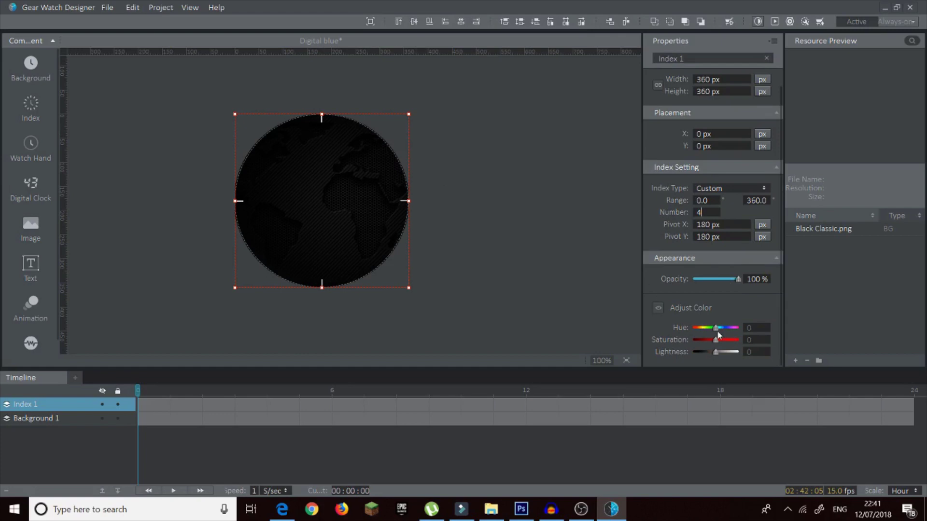
pyautogui.click(659, 309)
pyautogui.moveTo(719, 331); pyautogui.dragTo(647, 323)
pyautogui.doubleClick(748, 340)
pyautogui.moveTo(717, 344); pyautogui.dragTo(915, 352)
pyautogui.click(497, 212)
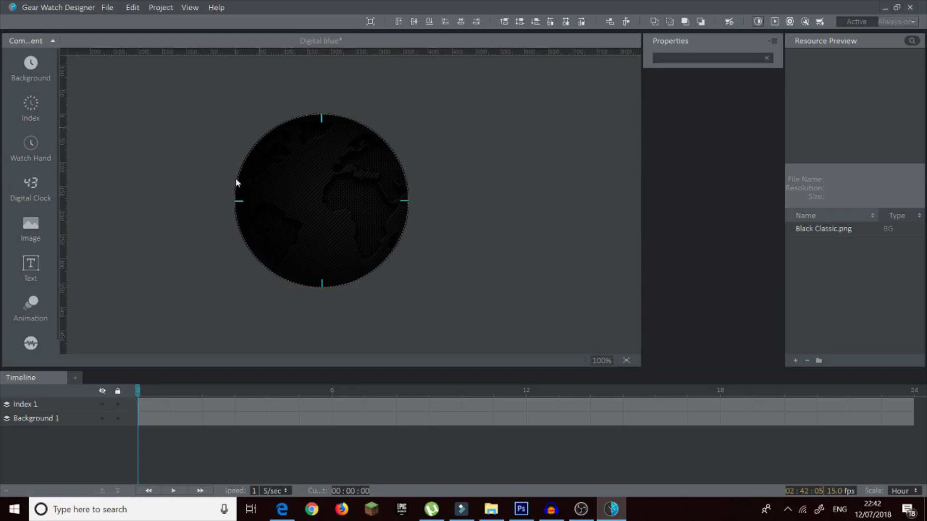
# - Add a shorter ind_line_03 index to the face and set its number of marks to 8
pyautogui.click(29, 105)
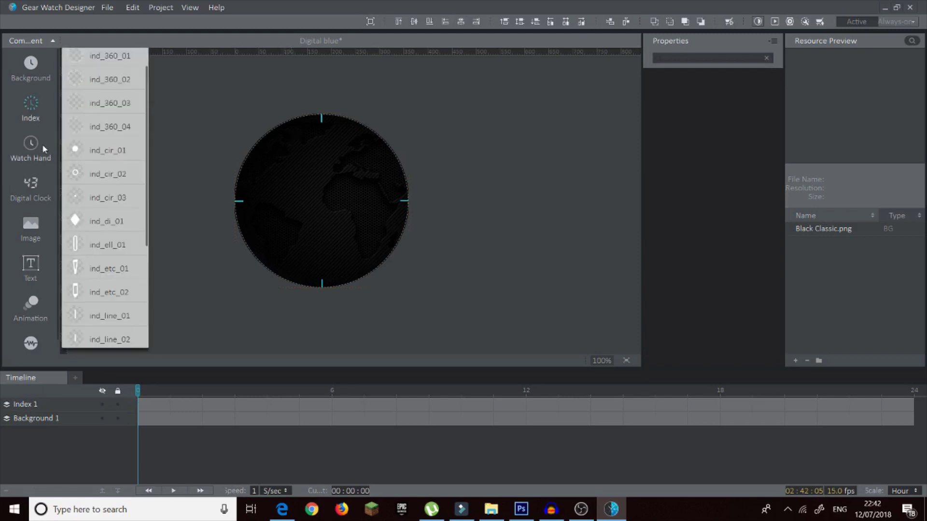
pyautogui.scroll(-1, 89, 293)
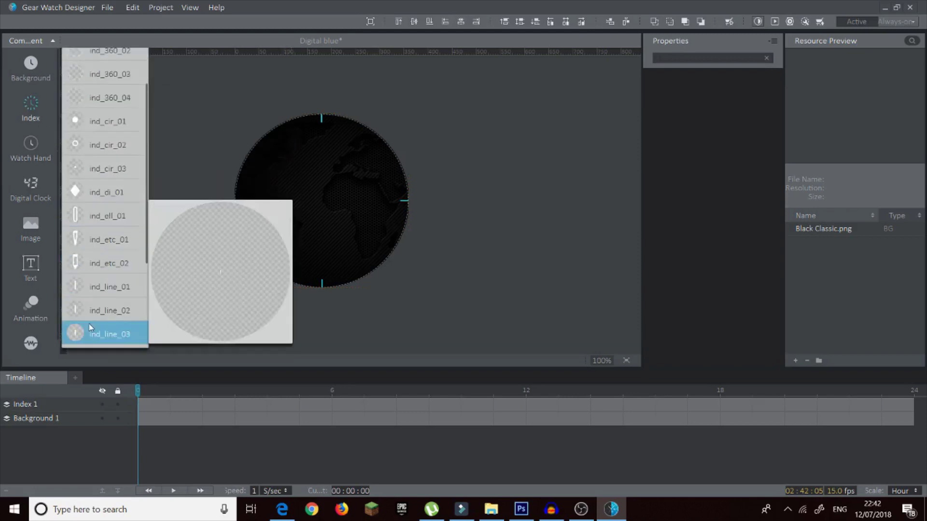
pyautogui.click(88, 327)
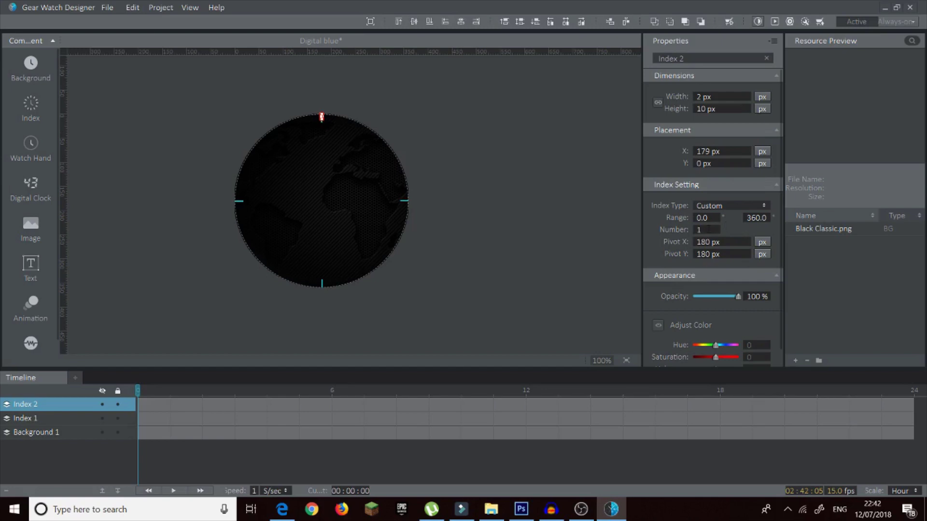
pyautogui.click(695, 230)
pyautogui.doubleClick(694, 231)
pyautogui.write('8')
pyautogui.press('Return')
# - Enable colour adjustment on the eight-mark index and set hue to -180 and saturation to 100
pyautogui.click(659, 324)
pyautogui.scroll(-1, 724, 314)
pyautogui.moveTo(719, 328); pyautogui.dragTo(803, 338)
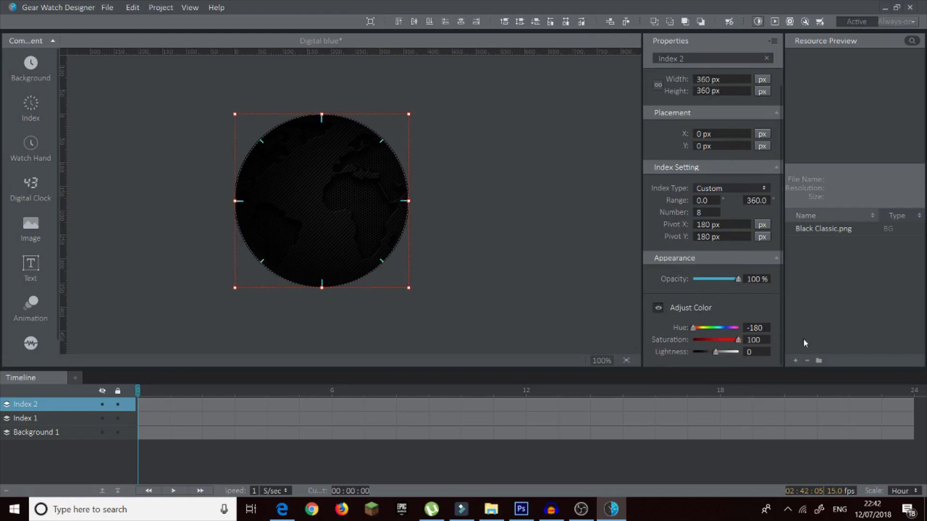
pyautogui.click(551, 214)
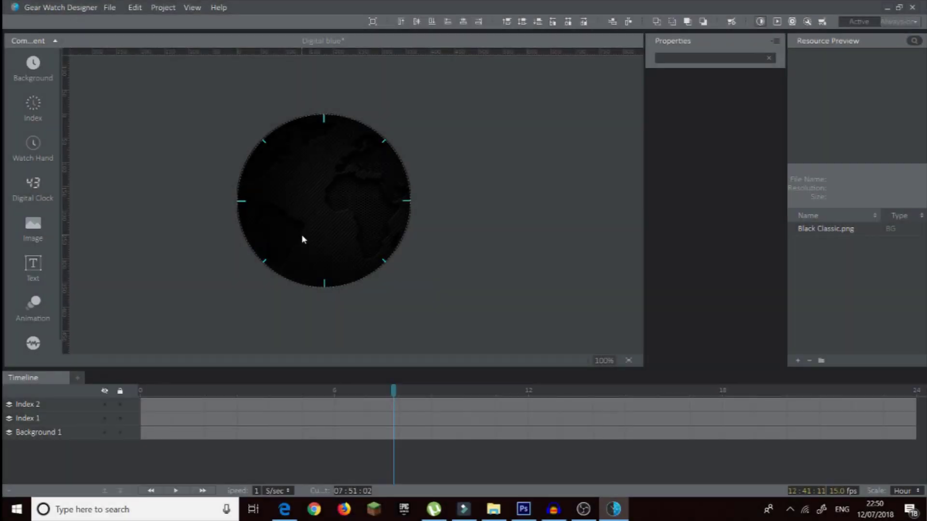
# - Add a white basic_clock watch hand to the face and sync its rotation with Minute in Hours
pyautogui.click(36, 146)
pyautogui.moveTo(91, 165)
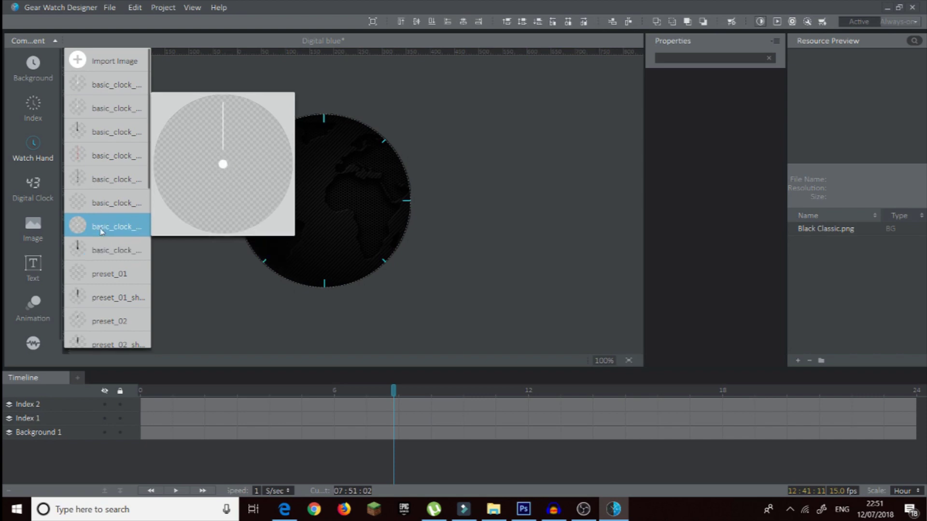
pyautogui.click(101, 226)
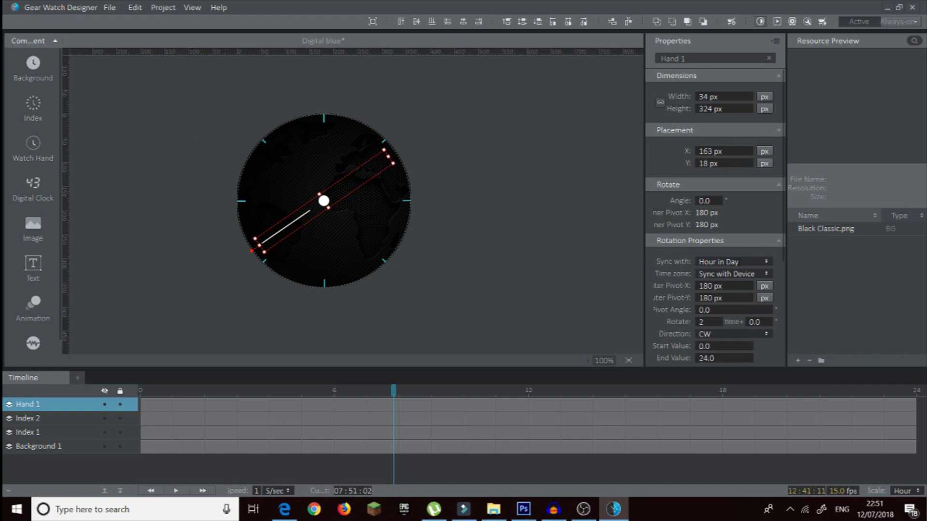
pyautogui.click(759, 261)
pyautogui.click(758, 261)
pyautogui.click(759, 261)
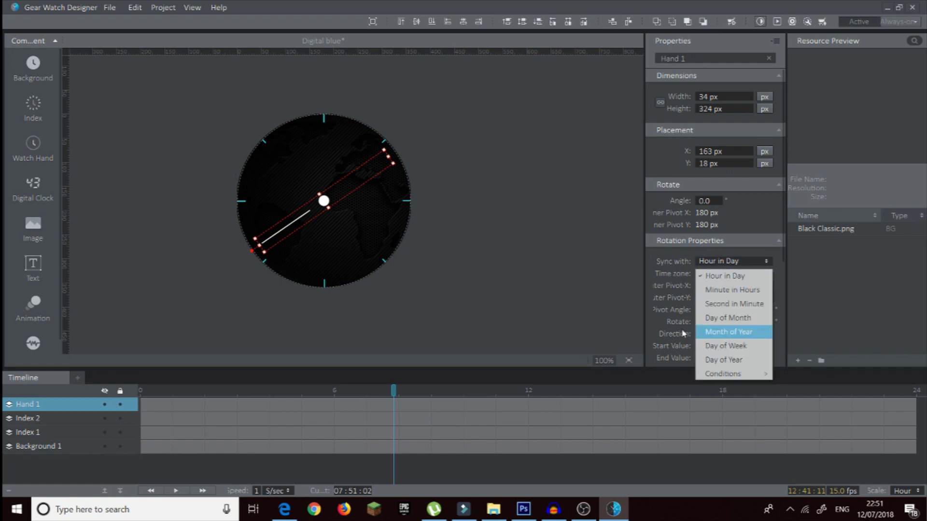
pyautogui.click(705, 289)
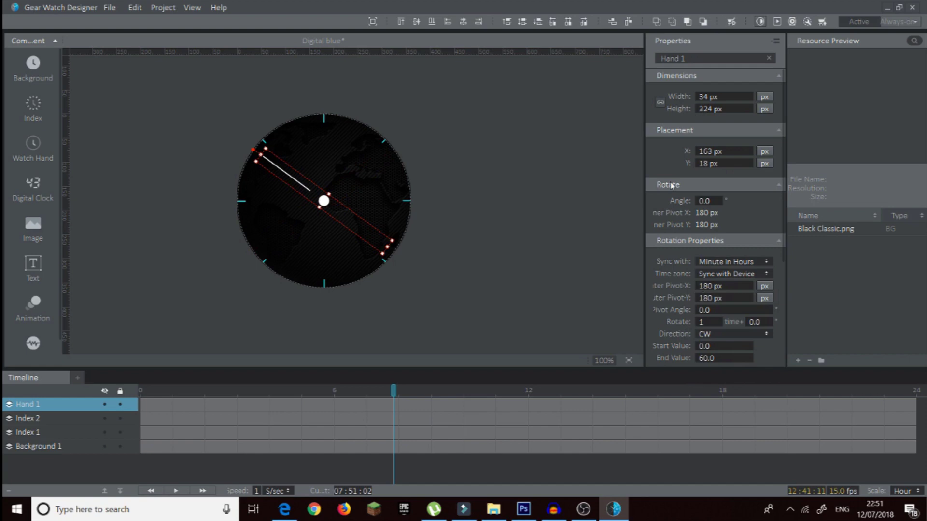
pyautogui.click(478, 227)
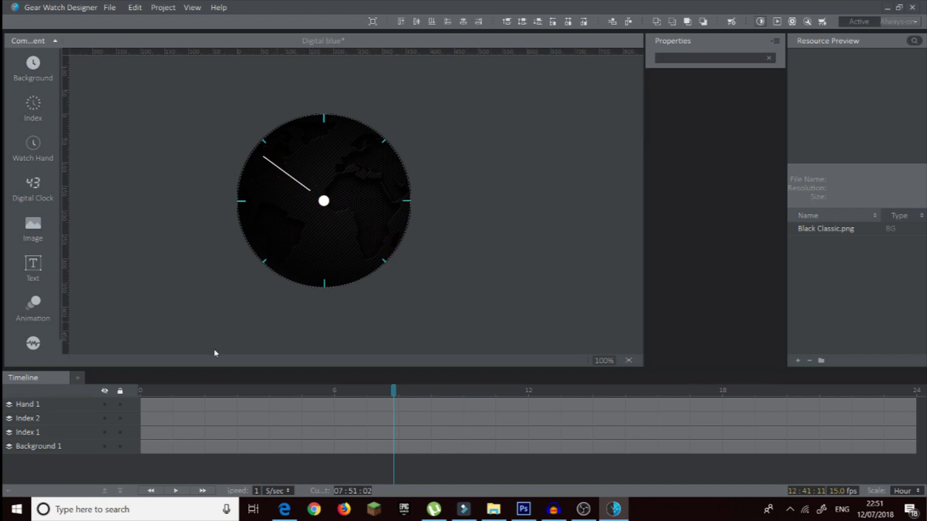
# - Reset the preview time to 00:00:00 and delete the watch hand
pyautogui.moveTo(395, 392); pyautogui.dragTo(127, 380)
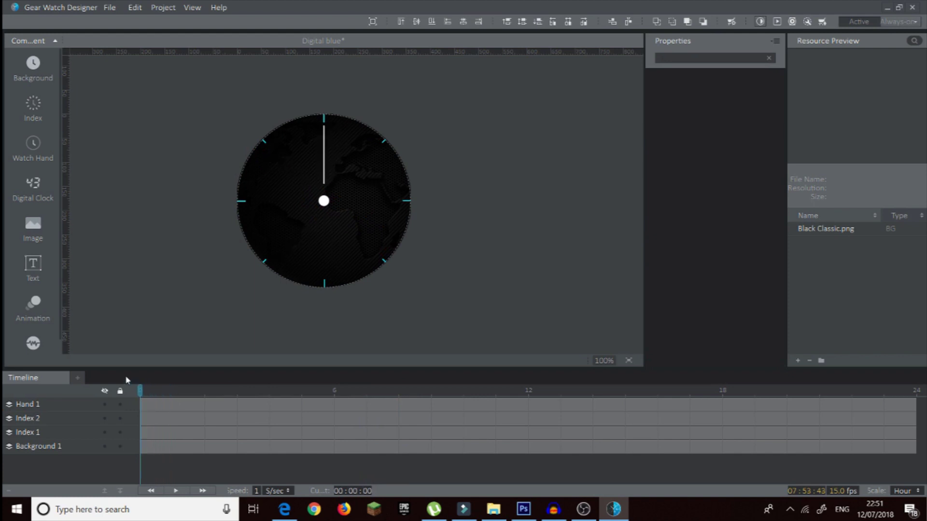
pyautogui.click(323, 205)
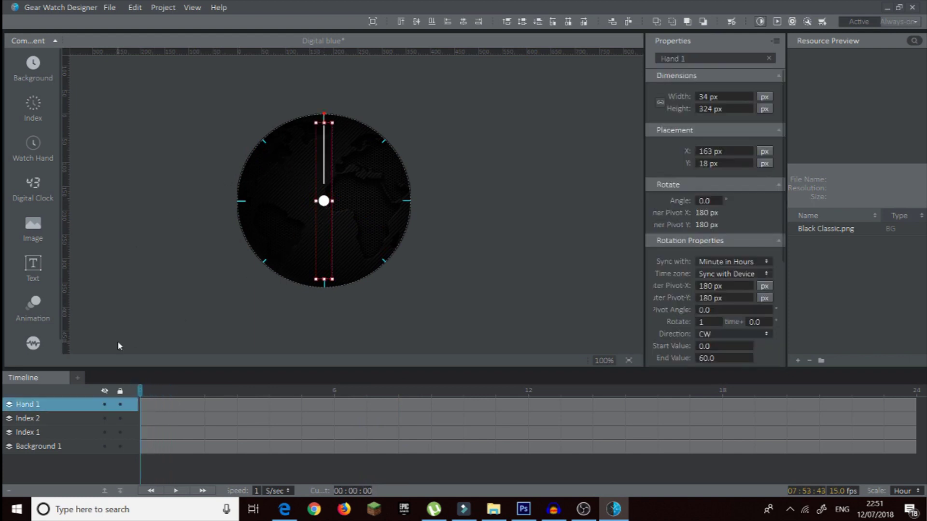
pyautogui.press('Delete')
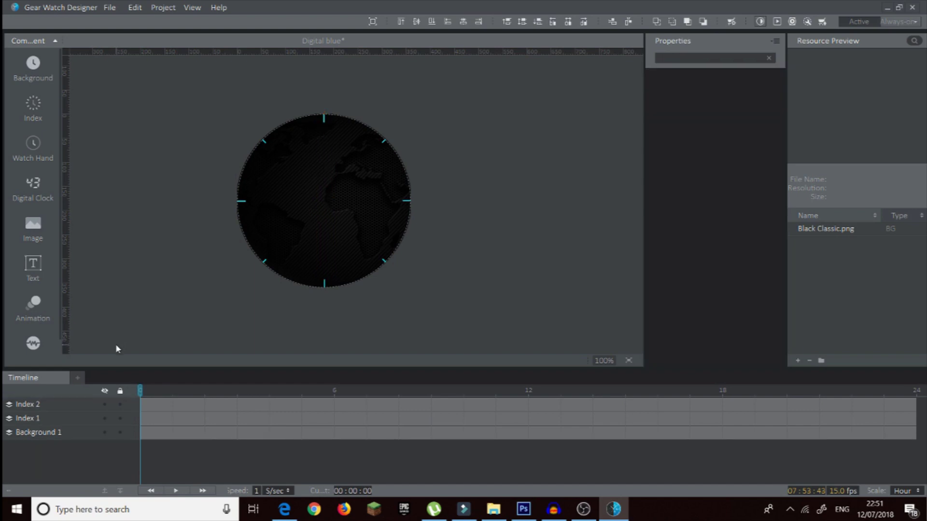
# - Add a digital clock to the face and set its font to digital-7
pyautogui.click(34, 186)
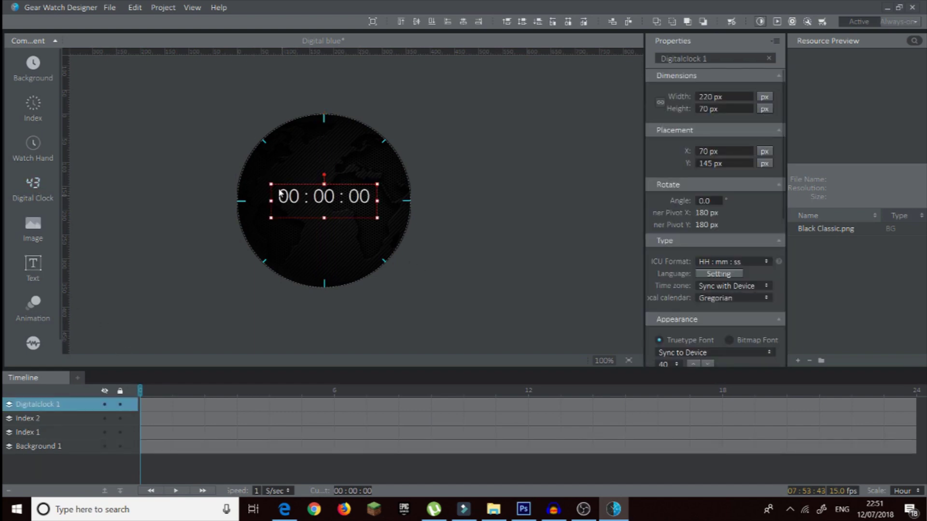
pyautogui.doubleClick(334, 198)
pyautogui.click(480, 225)
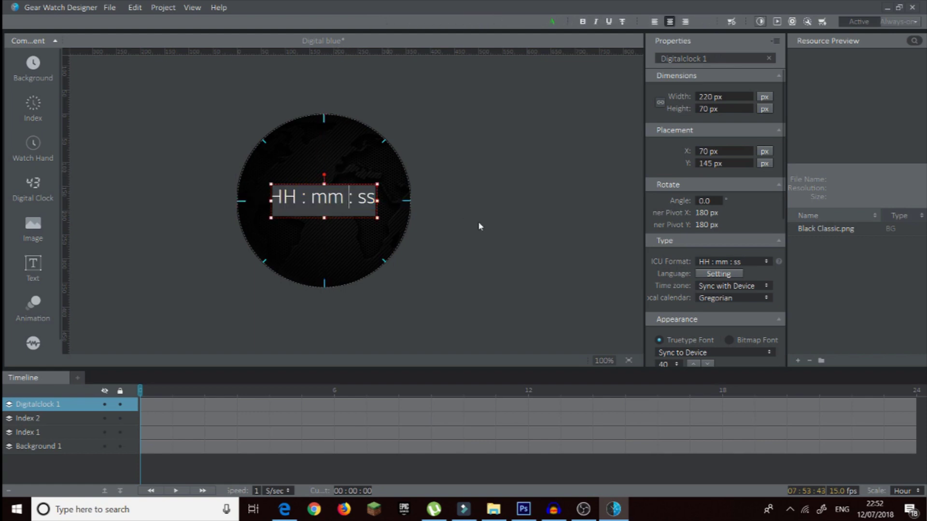
pyautogui.click(324, 198)
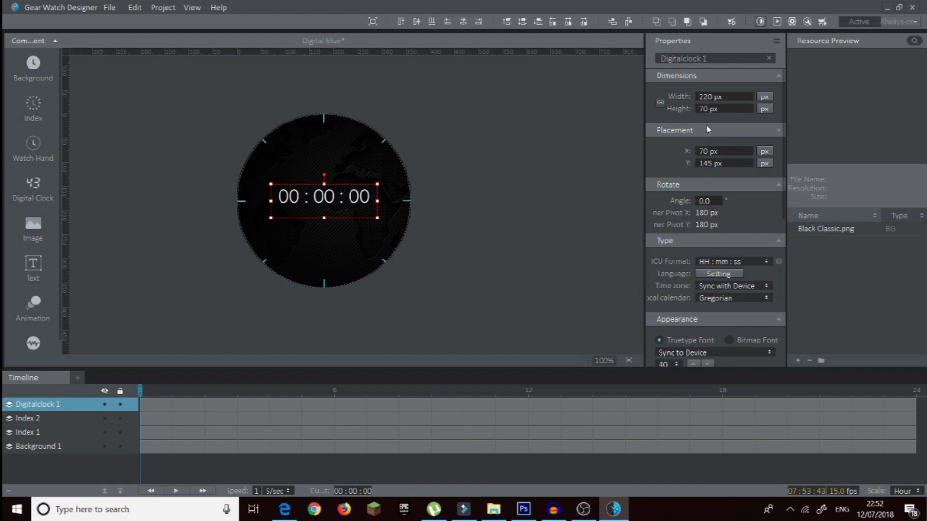
pyautogui.scroll(-2, 719, 242)
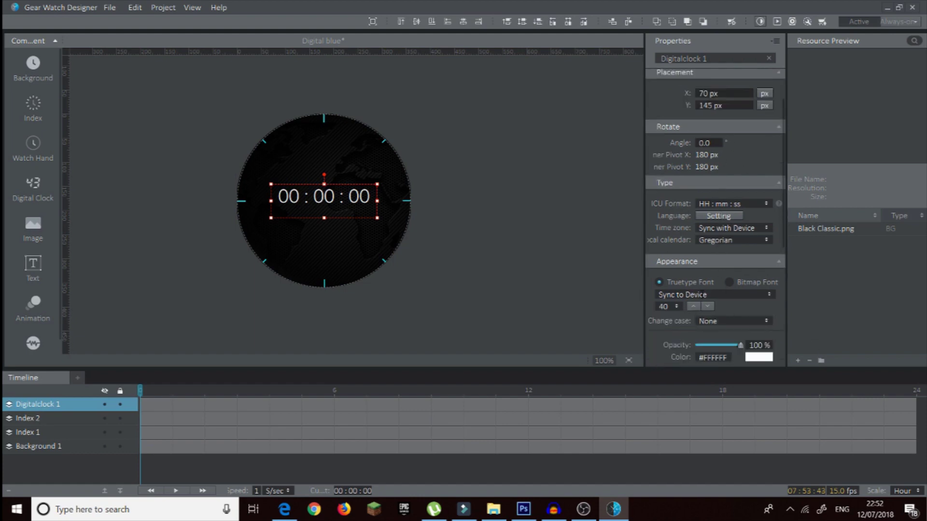
pyautogui.click(708, 296)
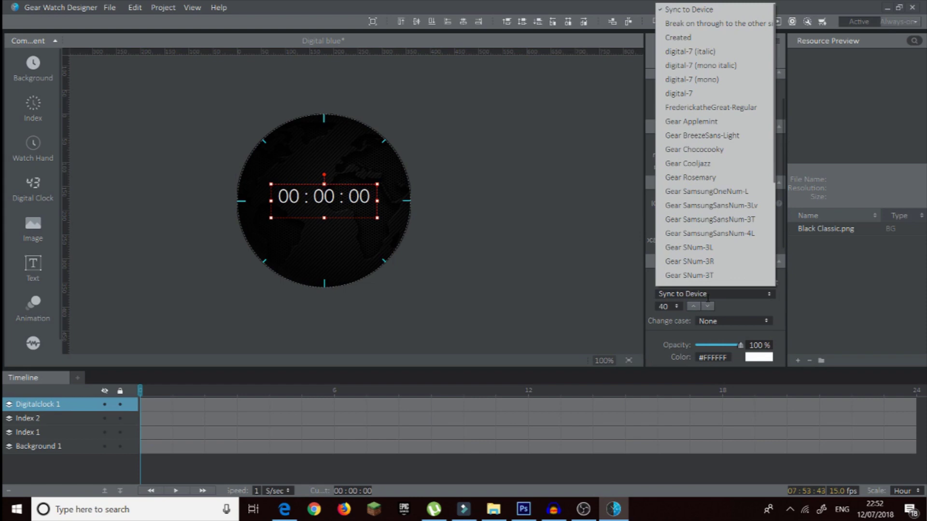
pyautogui.click(700, 94)
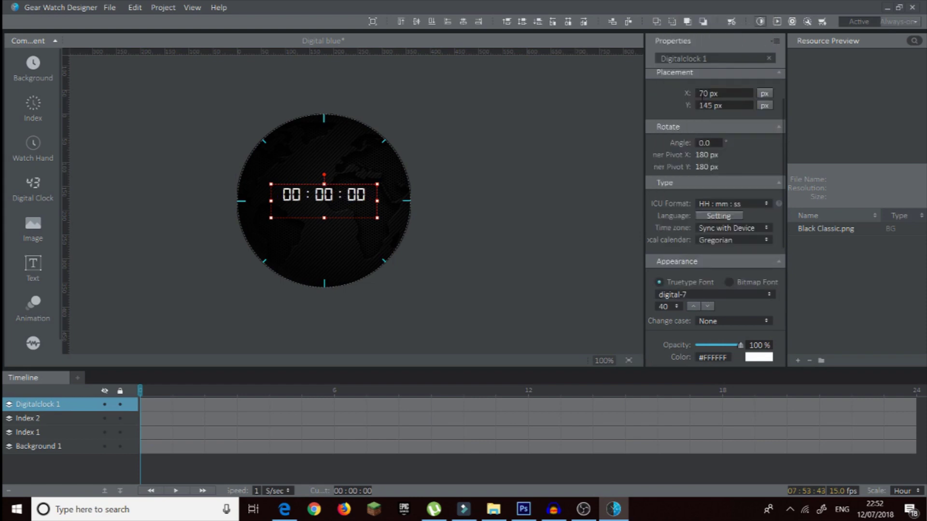
# - Set the digital clock's font size to 84 and widen its box enough to fit all the digits
pyautogui.click(694, 306)
pyautogui.click(694, 306)
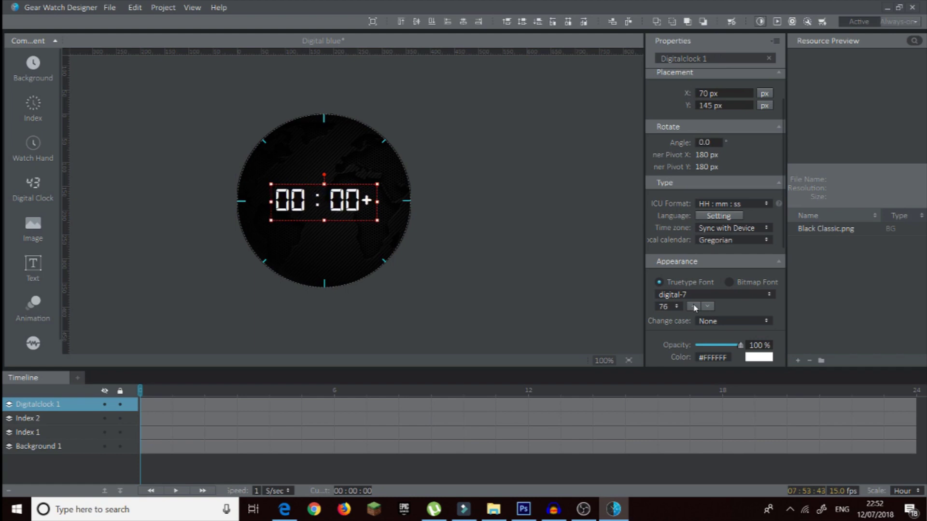
pyautogui.click(693, 307)
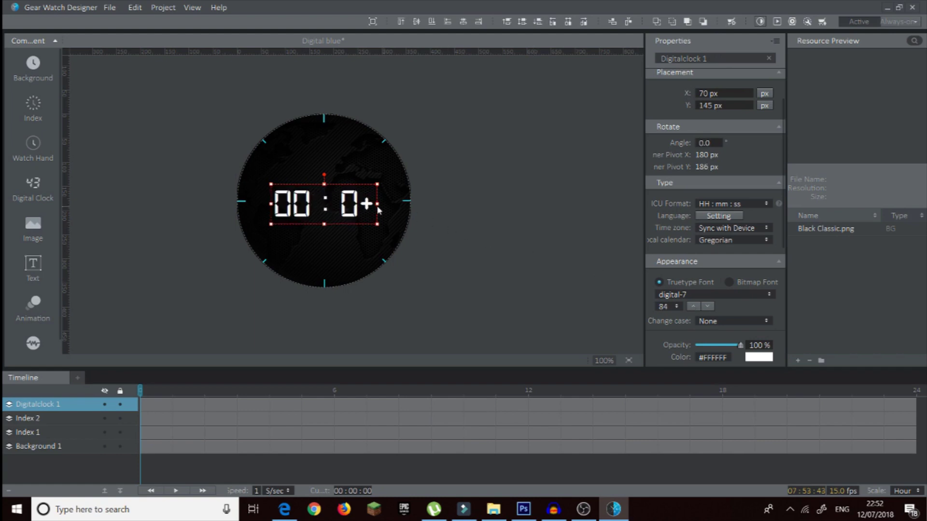
pyautogui.moveTo(377, 204); pyautogui.dragTo(531, 222)
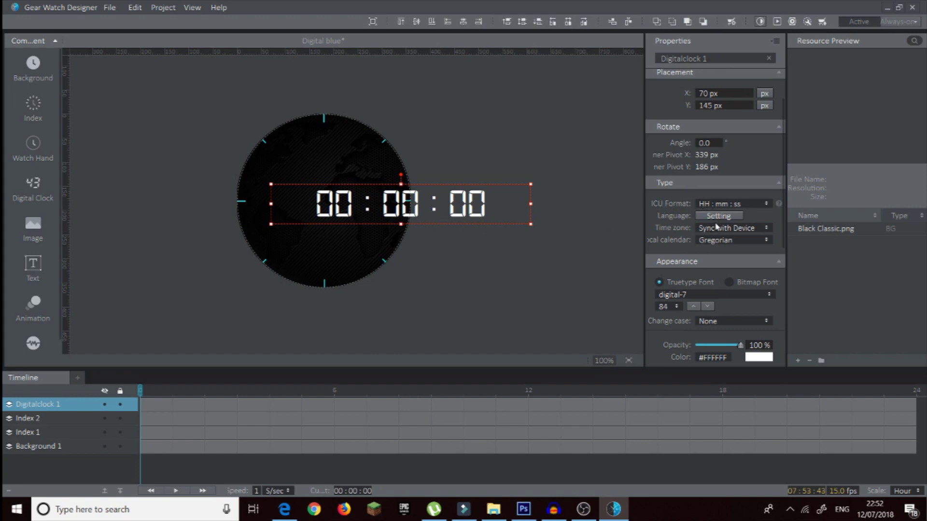
# - Shorten the digital clock's ICU format to HH for an hours-only display
pyautogui.moveTo(741, 204); pyautogui.dragTo(709, 203)
pyautogui.click(766, 203)
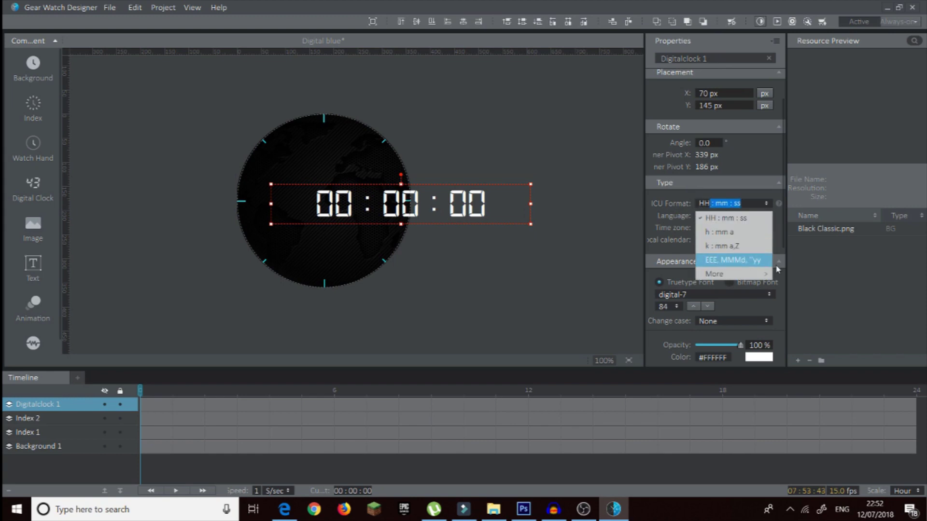
pyautogui.press('BackSpace')
pyautogui.click(724, 203)
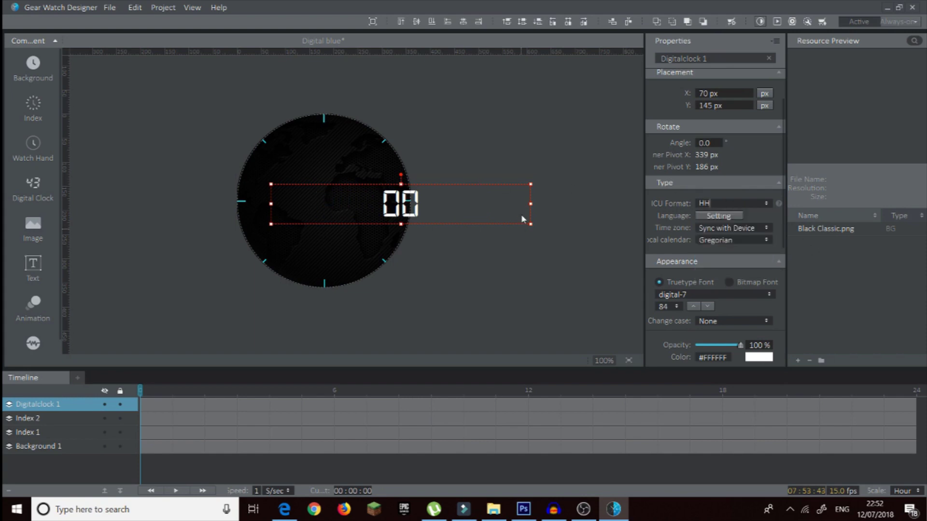
# - Narrow the hour clock's box to about 62 px wide and nudge it up to Y 142 px
pyautogui.moveTo(531, 206); pyautogui.dragTo(300, 204)
pyautogui.press('Up')
pyautogui.press('Up')
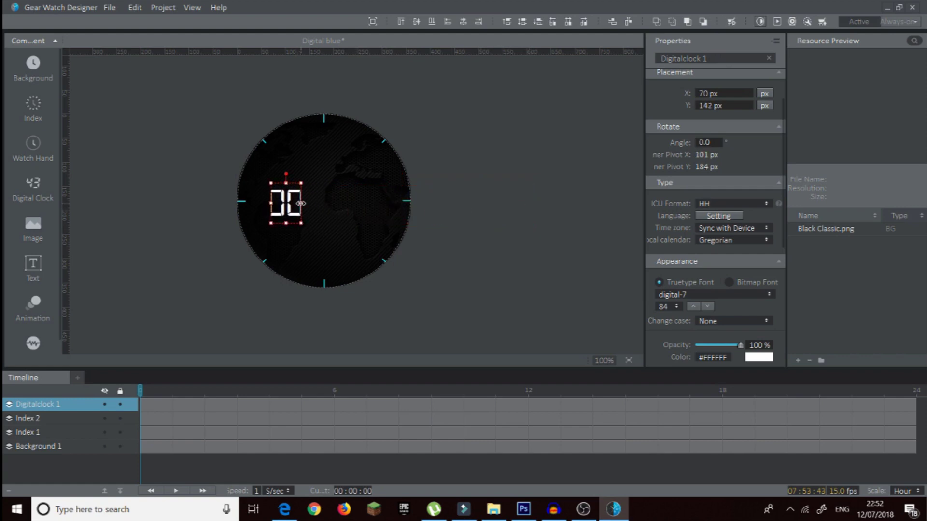
# - Add a second digital clock and reduce its ICU format to mm for a minutes-only display
pyautogui.click(33, 186)
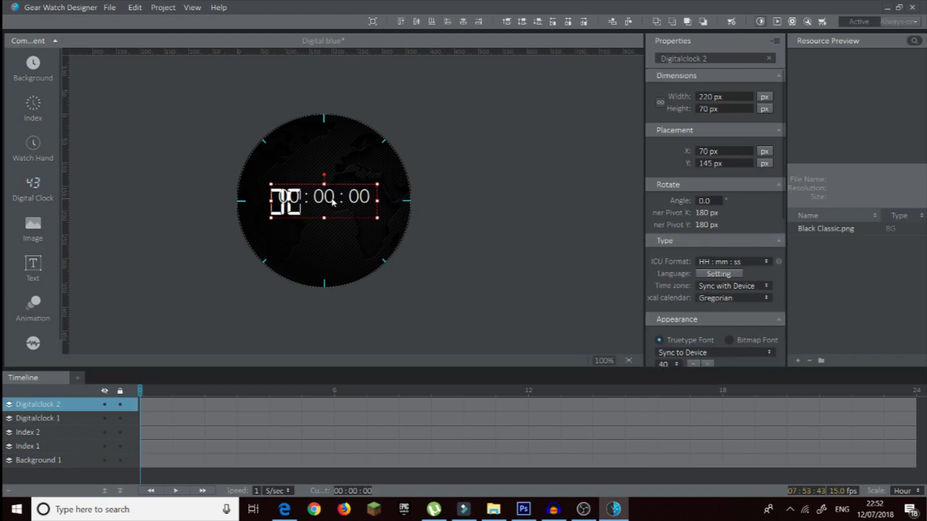
pyautogui.click(747, 261)
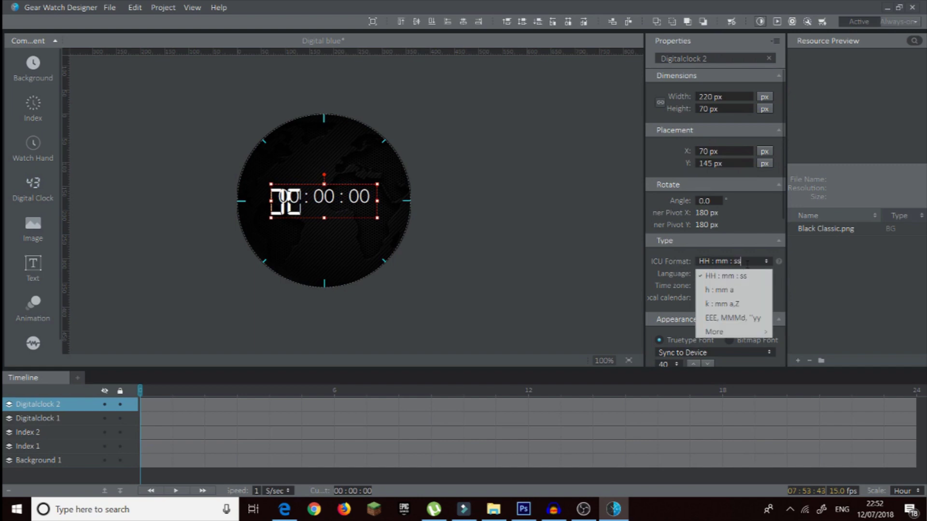
pyautogui.press('BackSpace')
pyautogui.press('BackSpace')
pyautogui.press('BackSpace')
pyautogui.press('BackSpace')
pyautogui.press('BackSpace')
pyautogui.press('Left')
pyautogui.press('BackSpace')
pyautogui.press('BackSpace')
pyautogui.press('BackSpace')
pyautogui.press('BackSpace')
pyautogui.press('BackSpace')
pyautogui.press('Up')
pyautogui.press('Up')
pyautogui.press('Up')
pyautogui.press('Up')
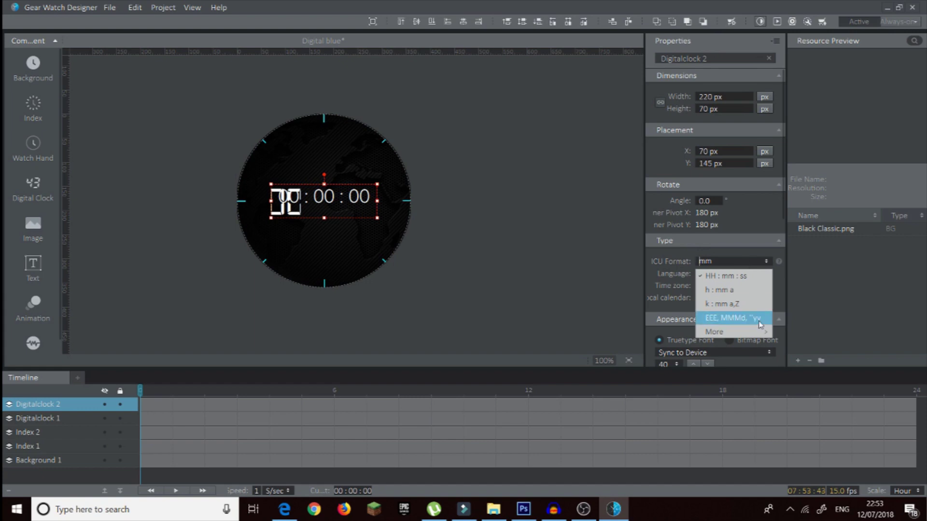
pyautogui.click(743, 261)
pyautogui.press('Return')
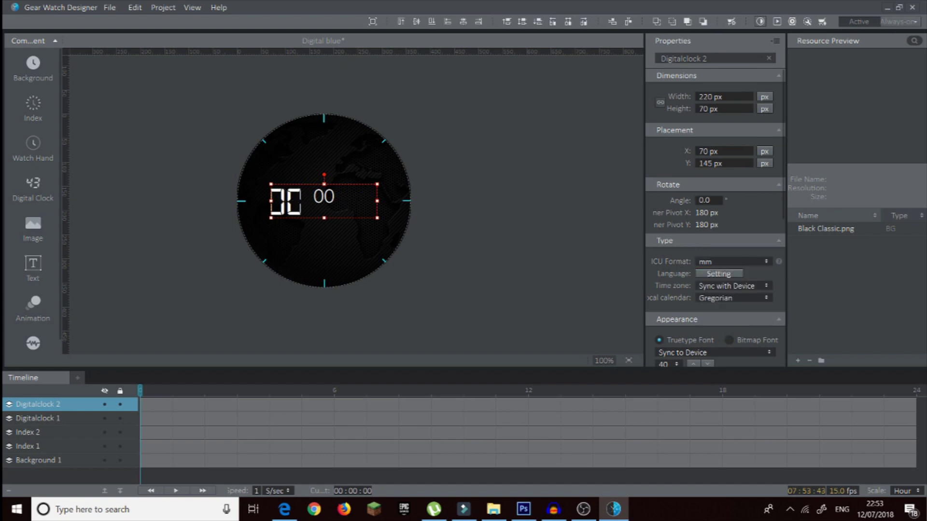
# - Set the minute clock's font to digital-7 at size 84
pyautogui.click(727, 356)
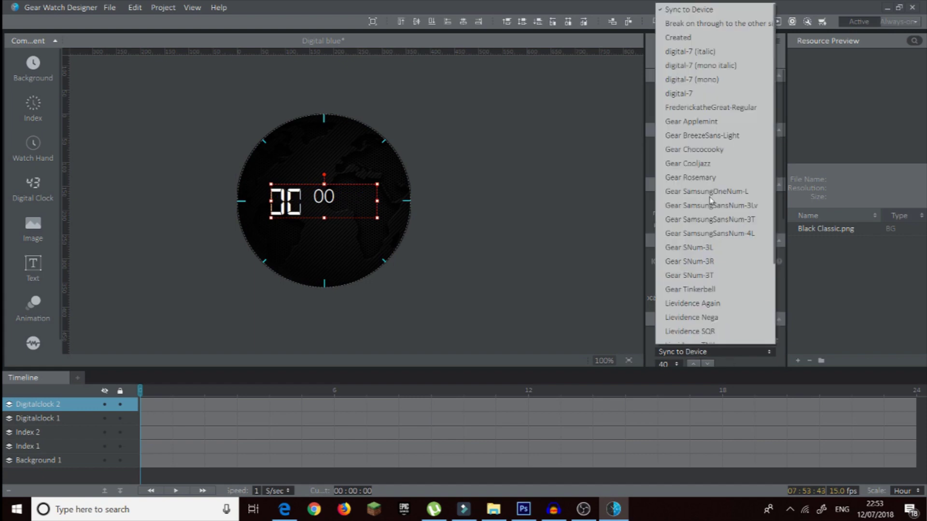
pyautogui.click(709, 351)
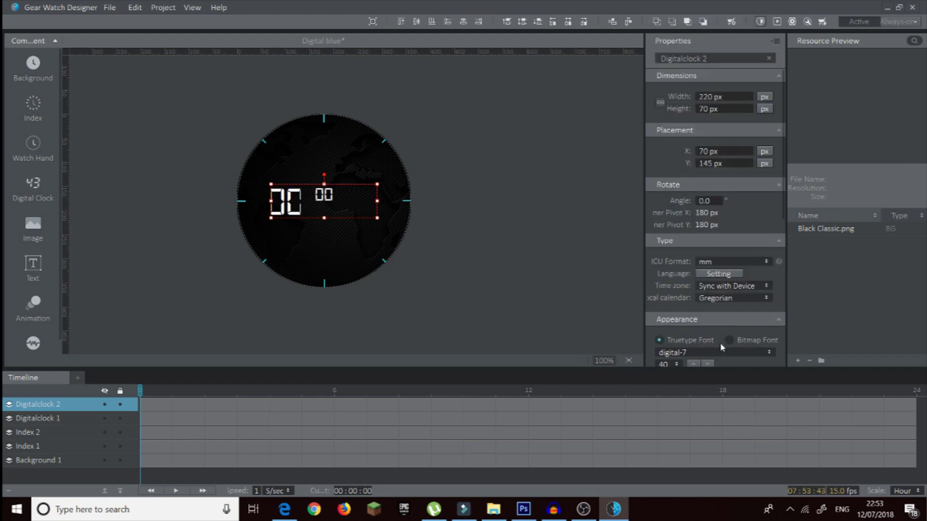
pyautogui.scroll(-1, 717, 260)
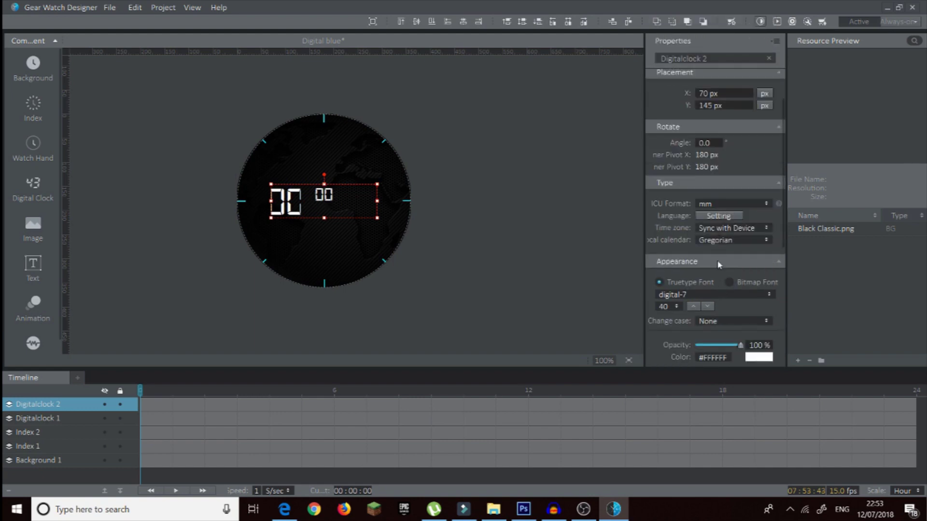
pyautogui.click(693, 306)
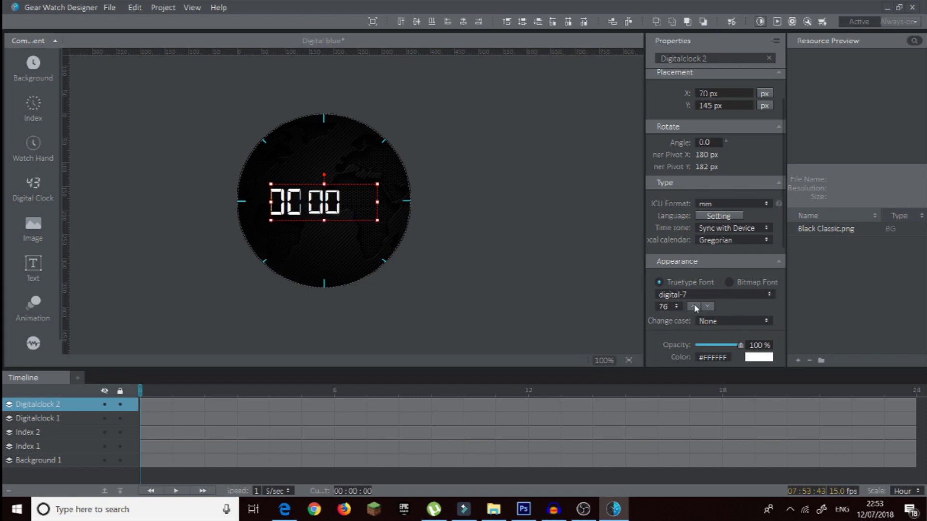
pyautogui.click(693, 306)
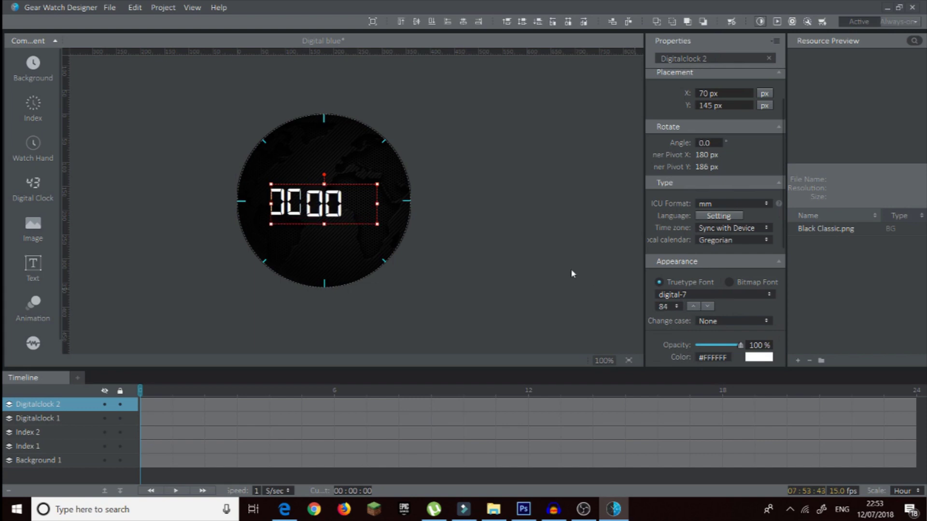
# - Move the minute clock and the hour clock to X 78 px, Y 141 px
pyautogui.moveTo(319, 209); pyautogui.dragTo(326, 211)
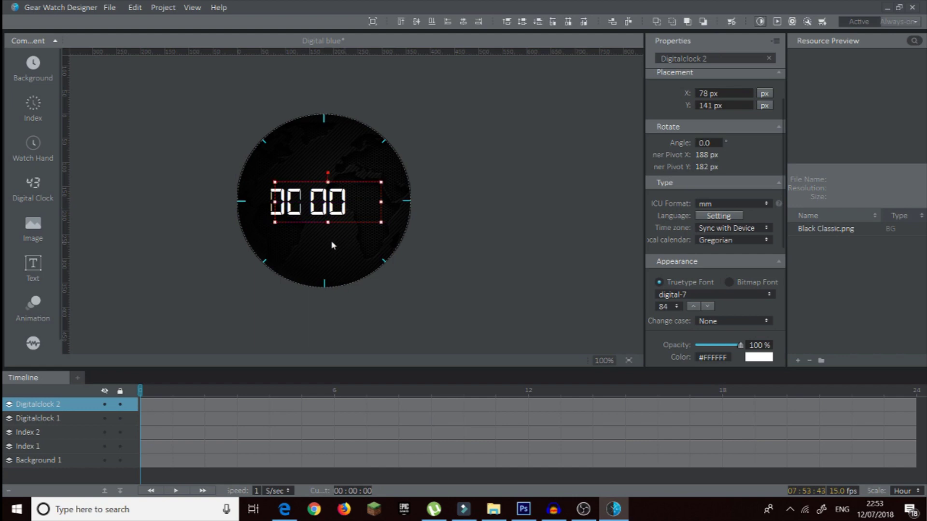
pyautogui.click(273, 203)
pyautogui.moveTo(273, 203); pyautogui.dragTo(278, 204)
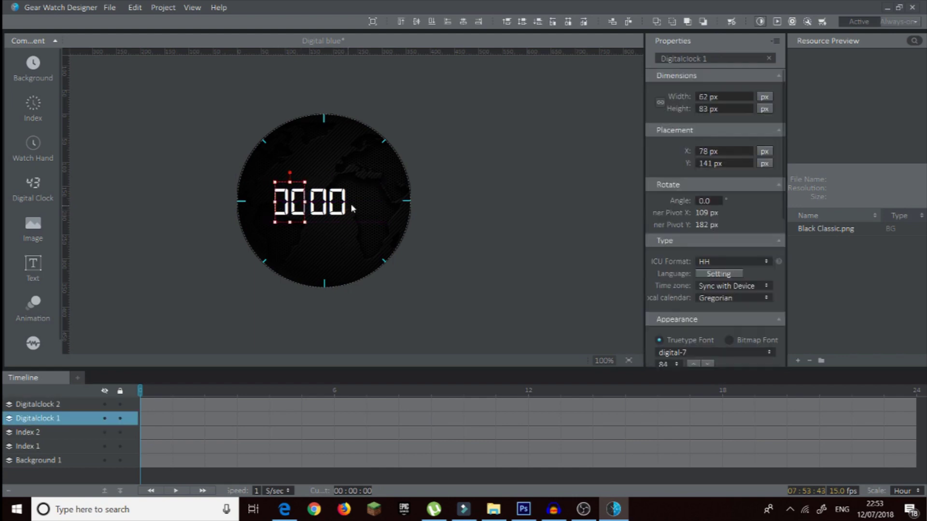
# - Shift the minute digits further to the right of the hour digits, leaving a gap between them
pyautogui.click(326, 202)
pyautogui.moveTo(382, 200); pyautogui.dragTo(350, 208)
pyautogui.click(550, 224)
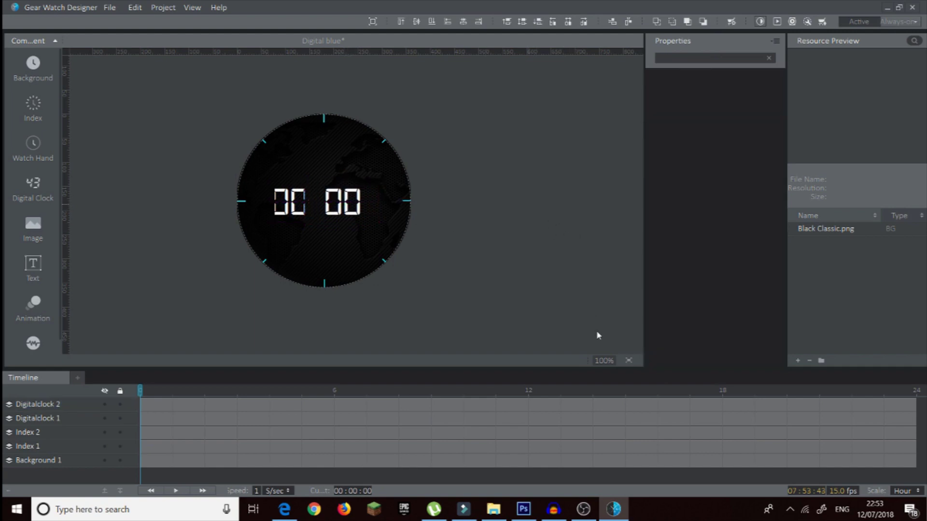
# - Widen the hour clock's box to about 93 px so that both hour digits fit completely
pyautogui.click(243, 201)
pyautogui.click(297, 212)
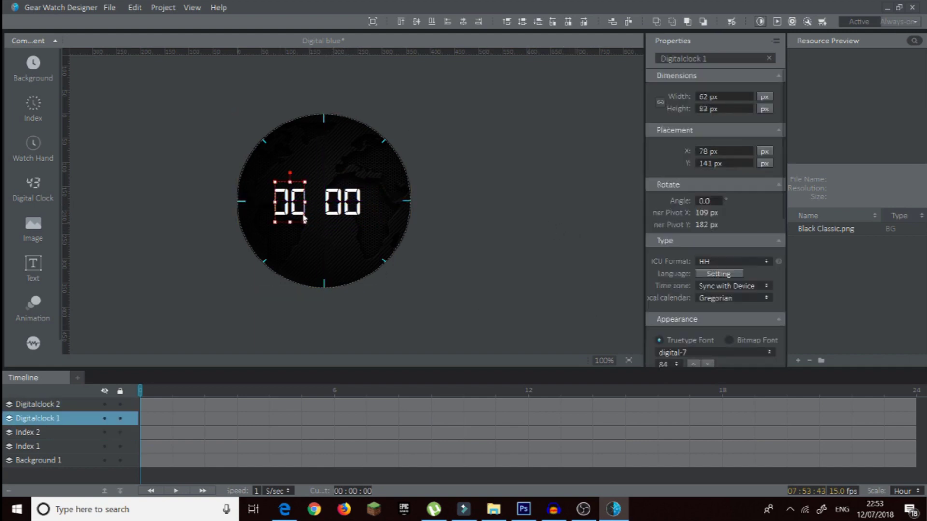
pyautogui.moveTo(305, 202); pyautogui.dragTo(322, 203)
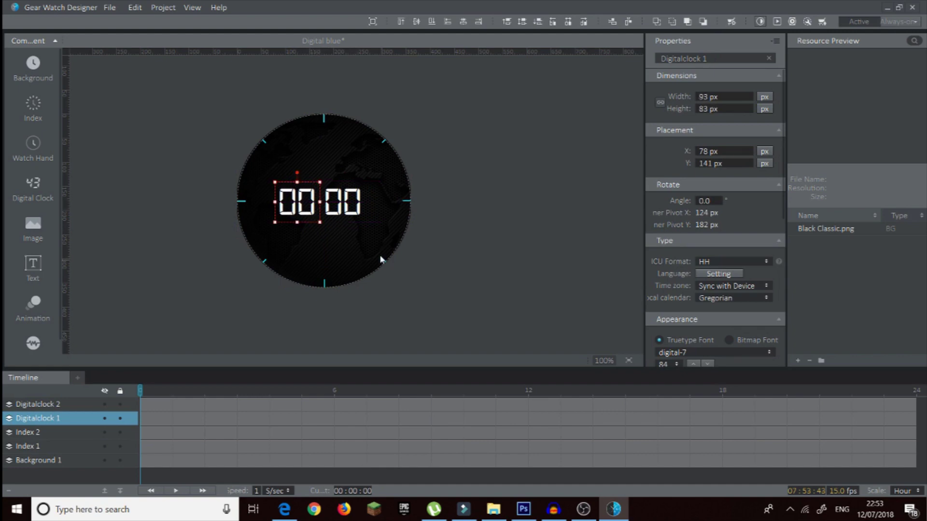
pyautogui.click(483, 223)
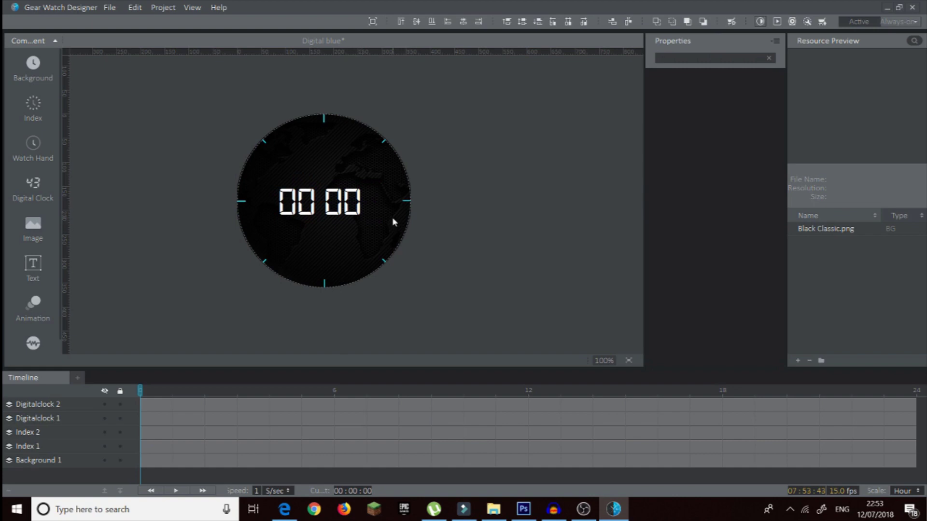
# - Move the minute clock farther from the hour digits, to X 171 px, Y 141 px, widening the gap between them
pyautogui.click(349, 207)
pyautogui.moveTo(351, 206); pyautogui.dragTo(359, 209)
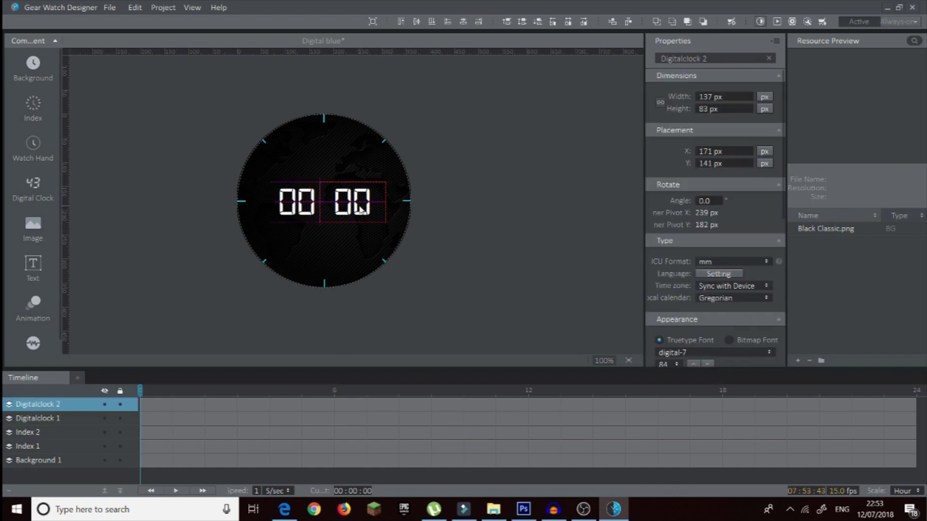
pyautogui.click(491, 241)
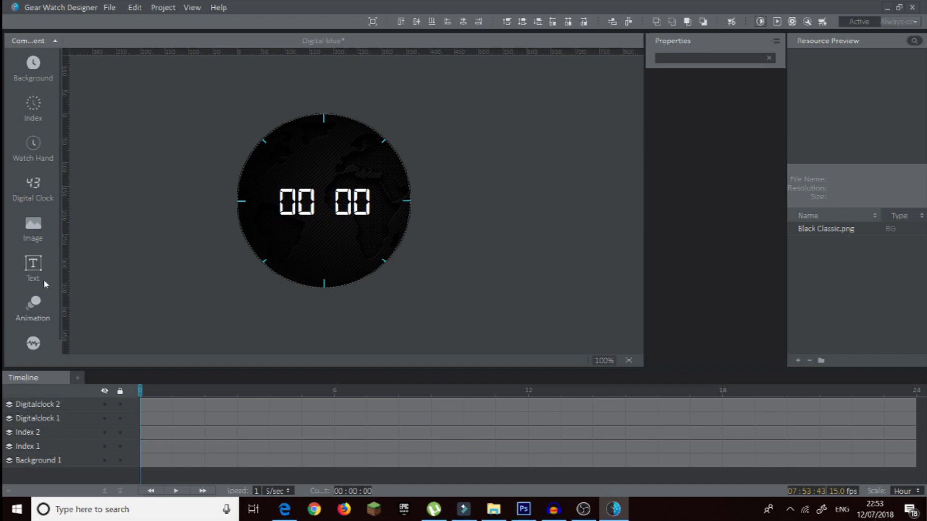
# - Add a text element and place it above the time digits at X 154 px, Y 49 px
pyautogui.click(48, 265)
pyautogui.click(97, 232)
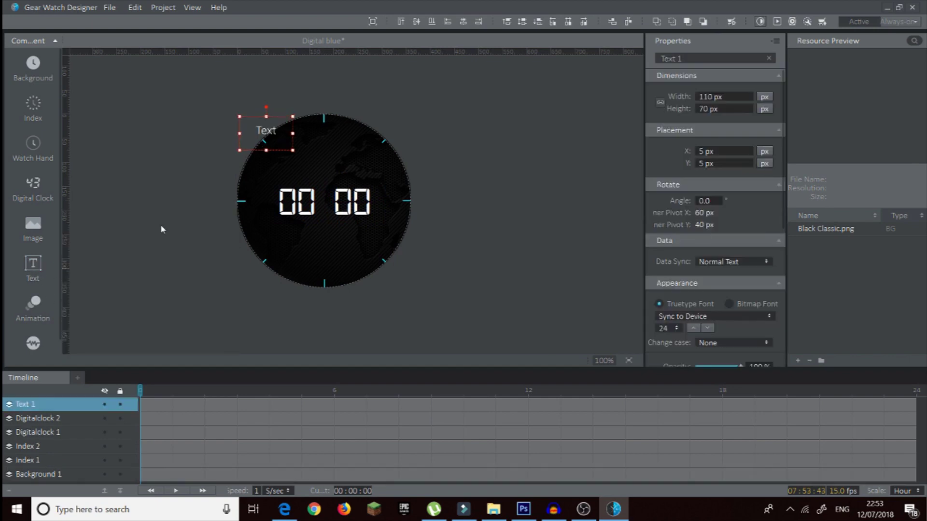
pyautogui.moveTo(258, 133); pyautogui.dragTo(332, 156)
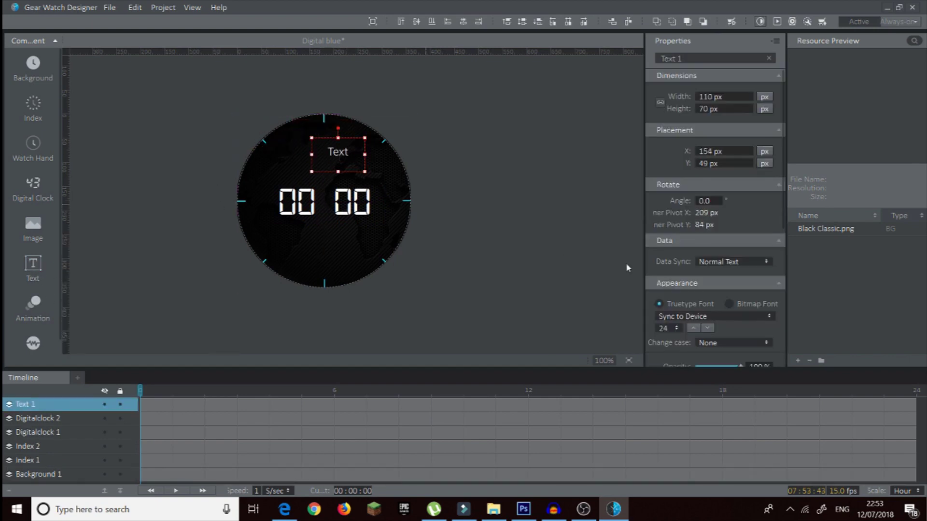
# - Set the text element's font to digital-7 at size 62
pyautogui.click(713, 316)
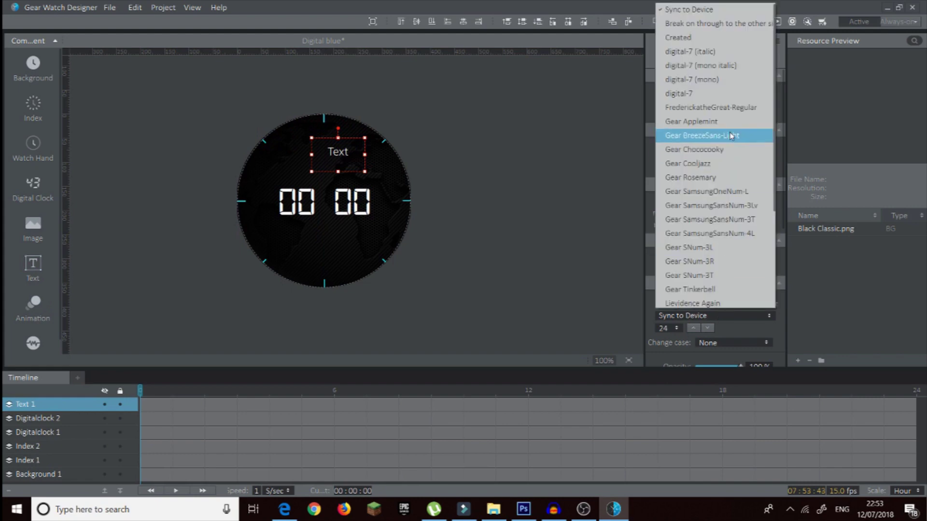
pyautogui.click(733, 94)
pyautogui.click(693, 328)
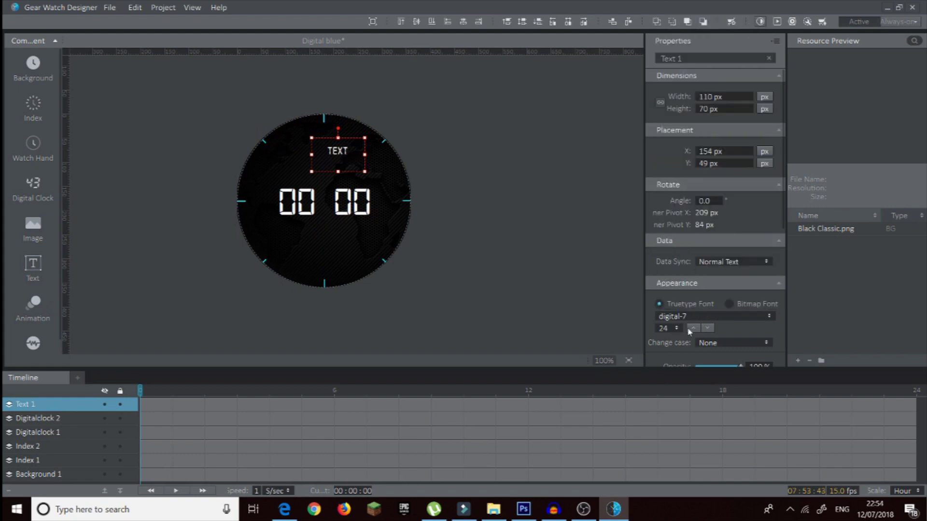
pyautogui.click(693, 328)
pyautogui.click(693, 328)
pyautogui.click(693, 328)
pyautogui.click(693, 328)
pyautogui.click(693, 329)
pyautogui.moveTo(691, 329); pyautogui.dragTo(691, 329)
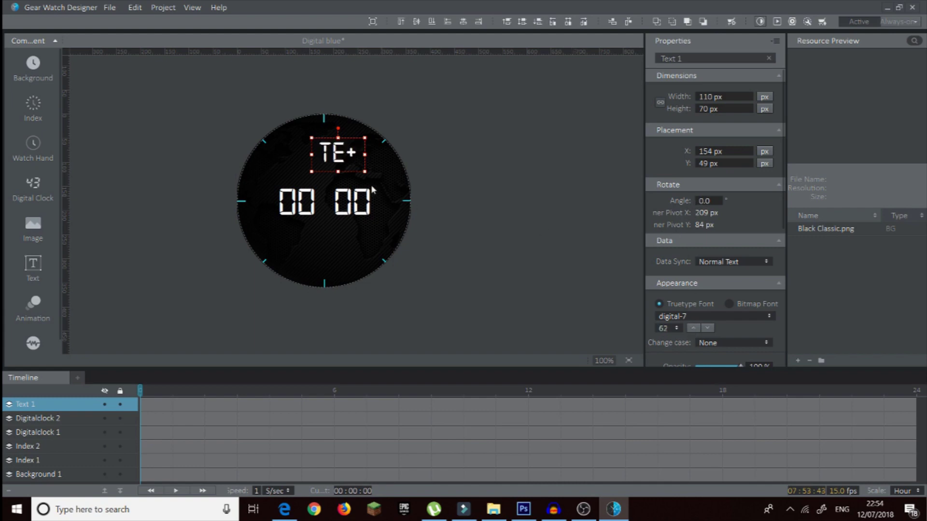
# - Replace the text element's wording with a colon
pyautogui.doubleClick(333, 157)
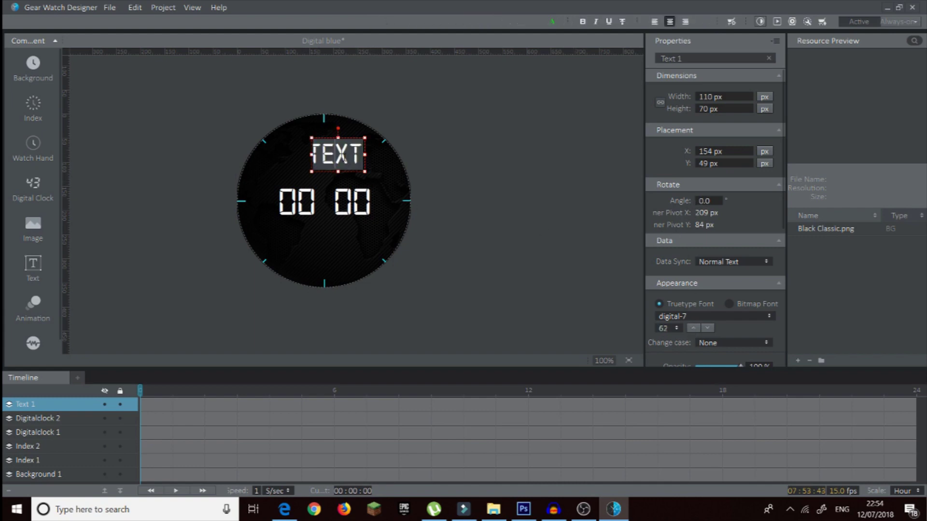
pyautogui.press('Delete')
pyautogui.press('Delete')
pyautogui.press('Delete')
pyautogui.press('Delete')
pyautogui.write(':')
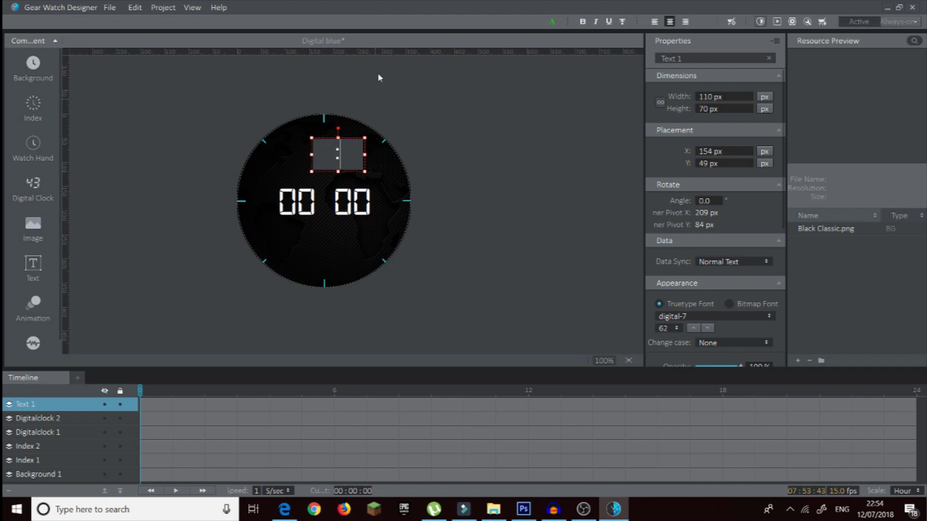
pyautogui.click(417, 154)
# - Move the colon between the hour and minute digits, to X 125 px, Y 154 px
pyautogui.click(338, 154)
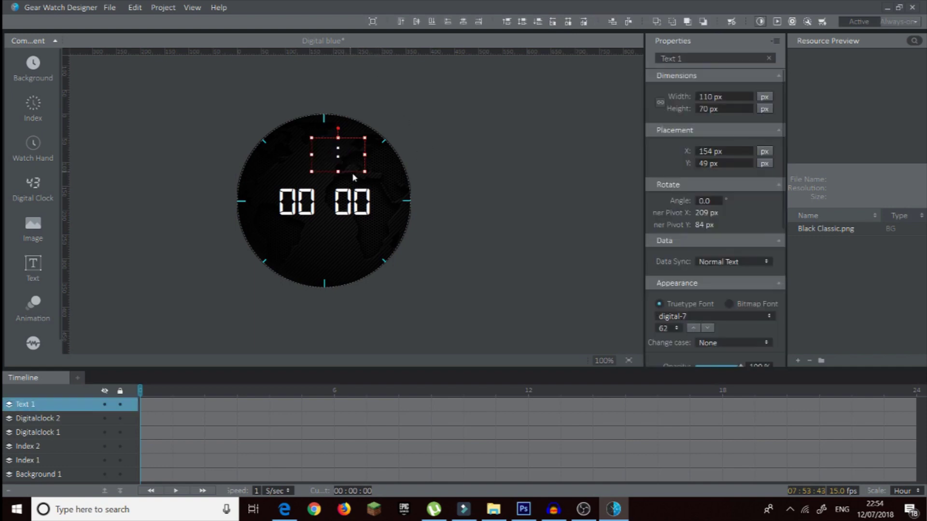
pyautogui.moveTo(352, 172); pyautogui.dragTo(341, 218)
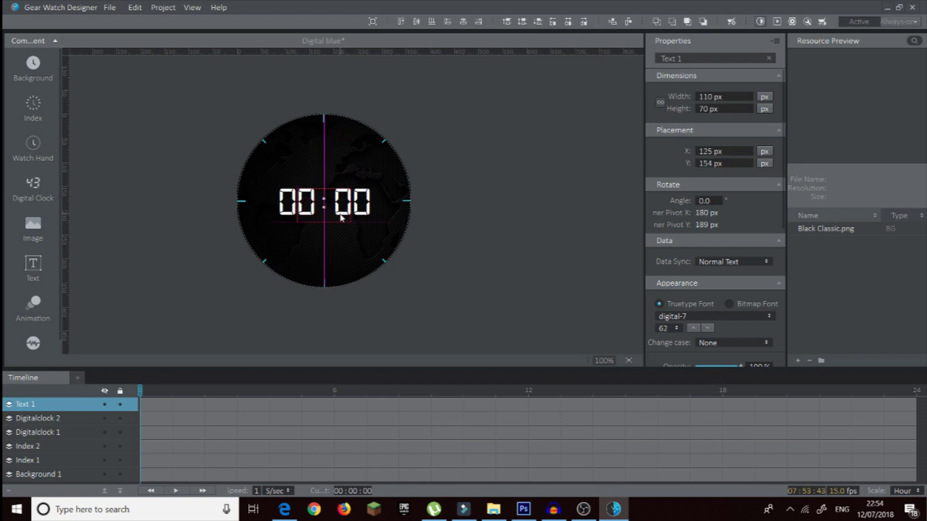
pyautogui.click(459, 278)
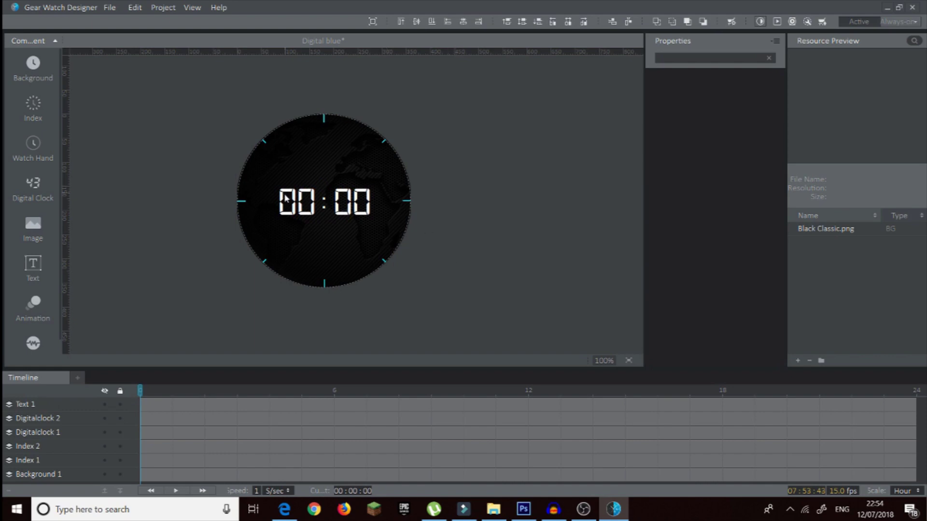
# - Set the hour clock's colour to the cyan swatch 05EAFF
pyautogui.click(292, 210)
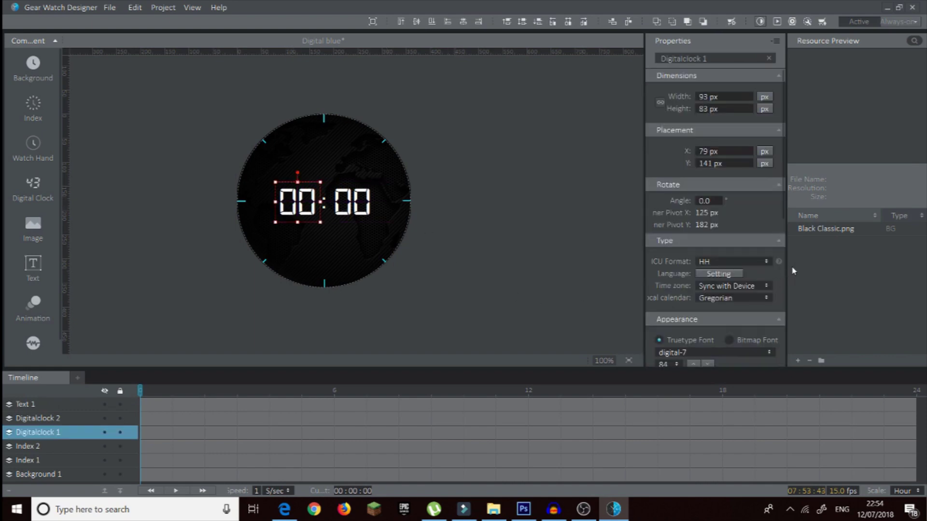
pyautogui.scroll(-5, 753, 260)
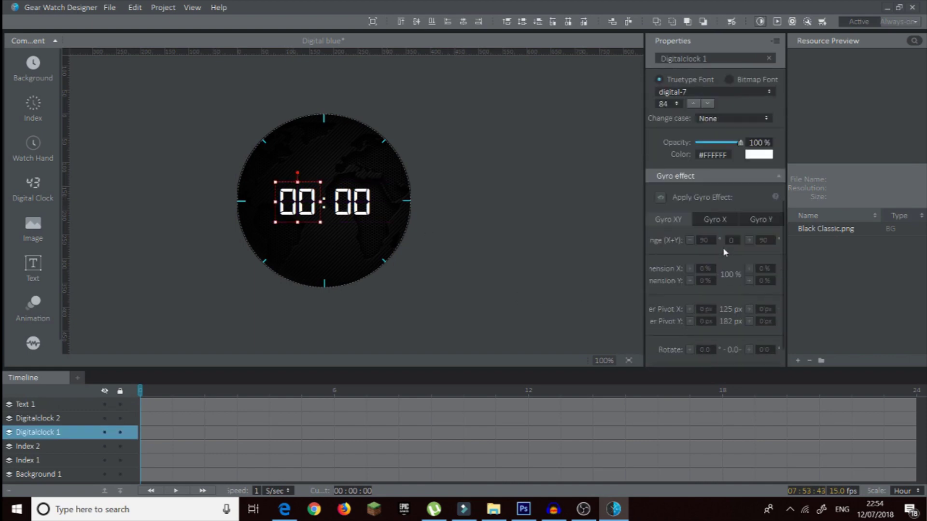
pyautogui.click(758, 155)
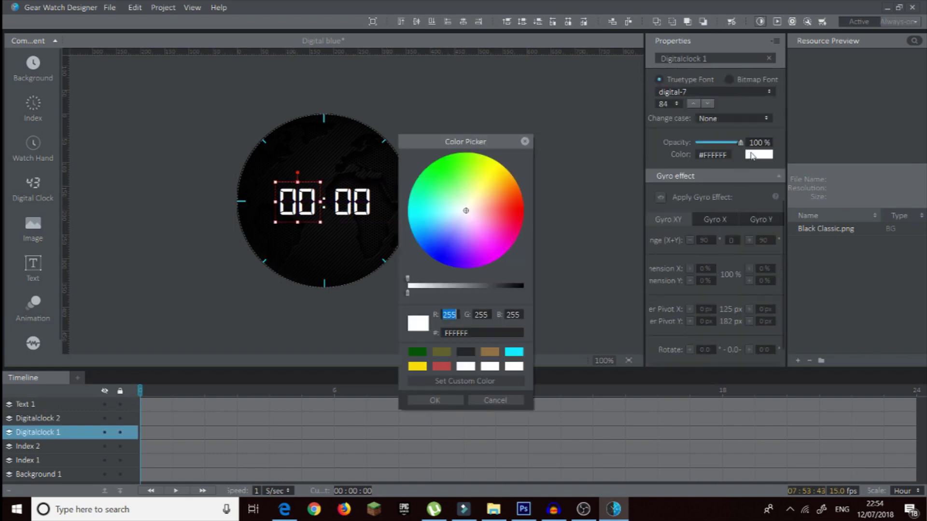
pyautogui.click(514, 352)
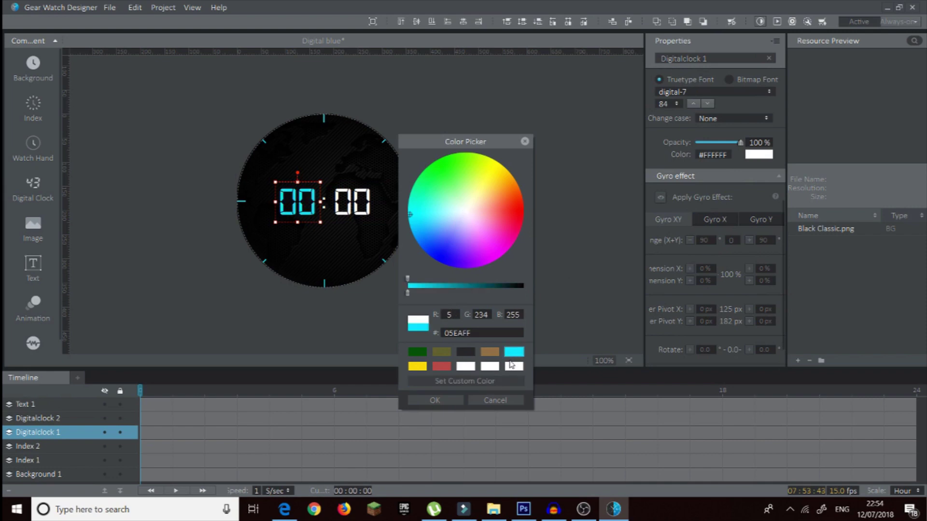
pyautogui.click(434, 396)
# - Recolour the colon with the same cyan as the hour digits
pyautogui.click(327, 210)
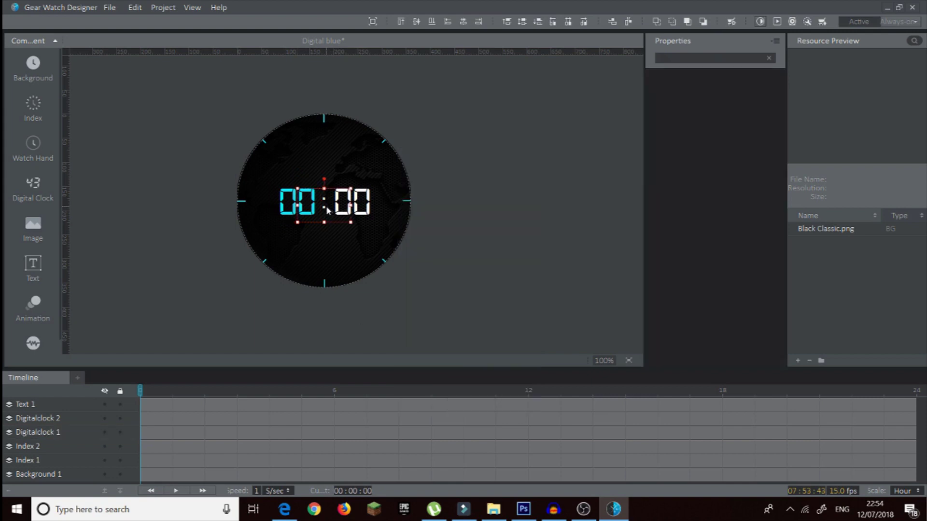
pyautogui.scroll(-3, 716, 328)
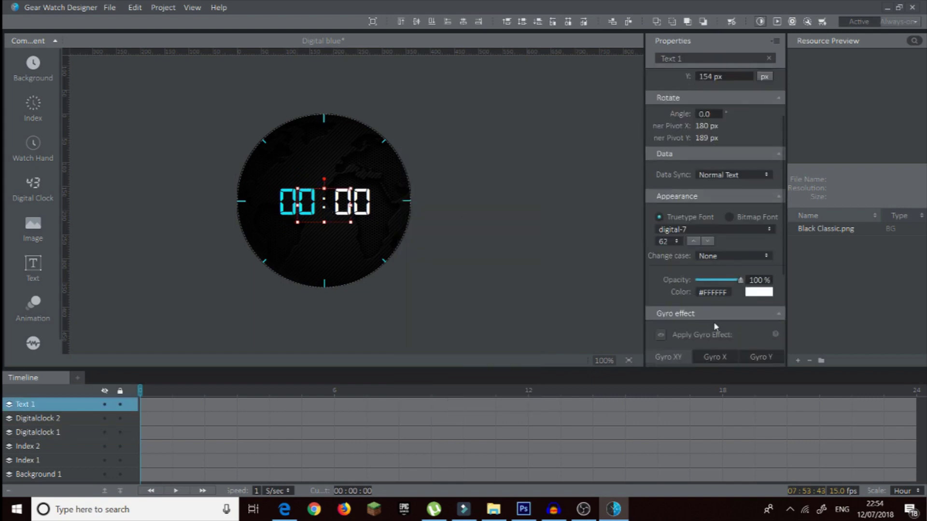
pyautogui.click(755, 295)
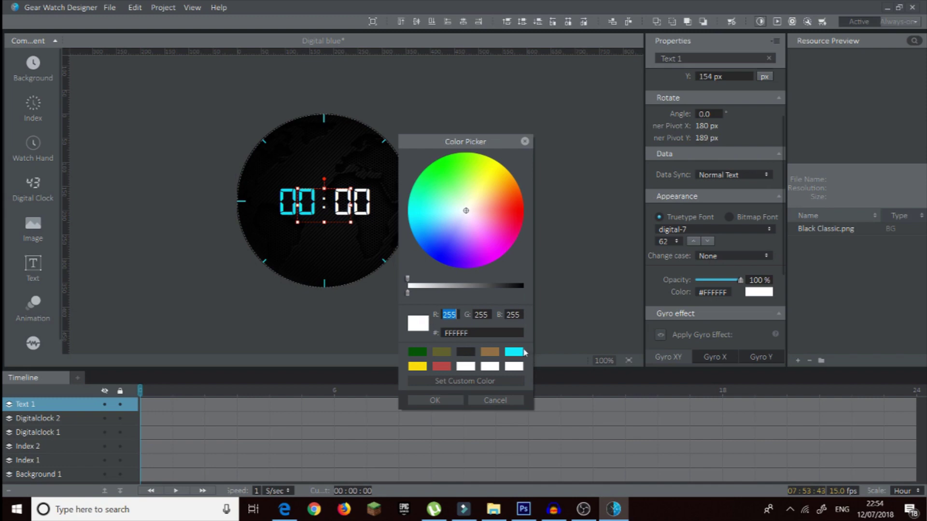
pyautogui.write('5')
pyautogui.click(435, 400)
# - Recolour the minute clock with the same cyan as the hour digits and the colon
pyautogui.click(369, 210)
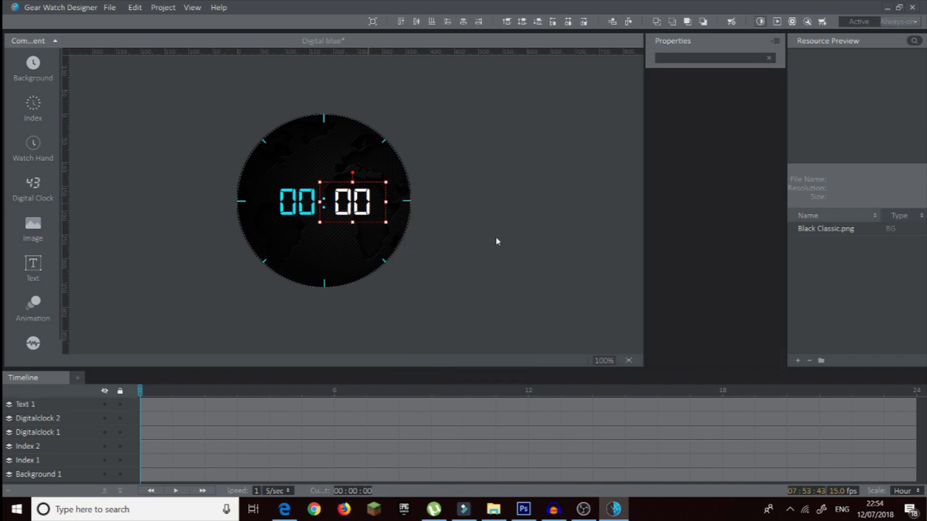
pyautogui.scroll(-3, 735, 328)
pyautogui.click(755, 329)
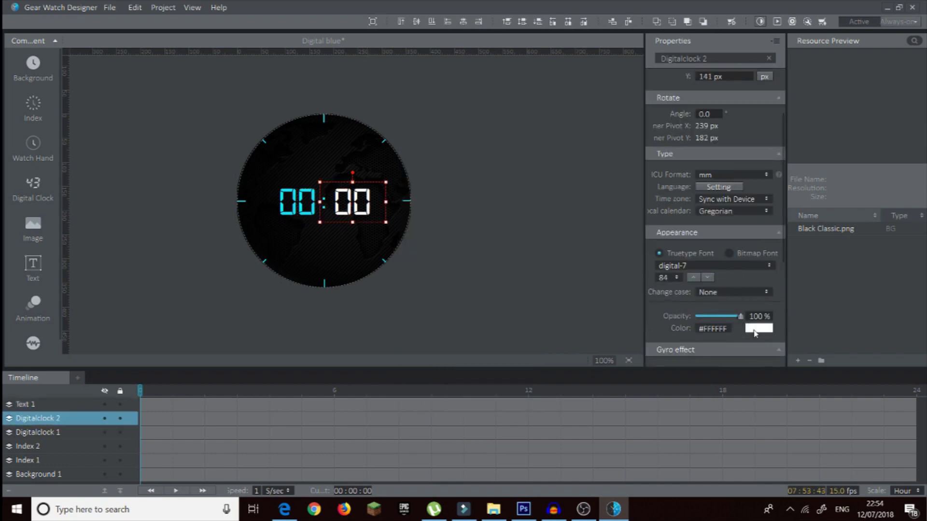
pyautogui.click(513, 352)
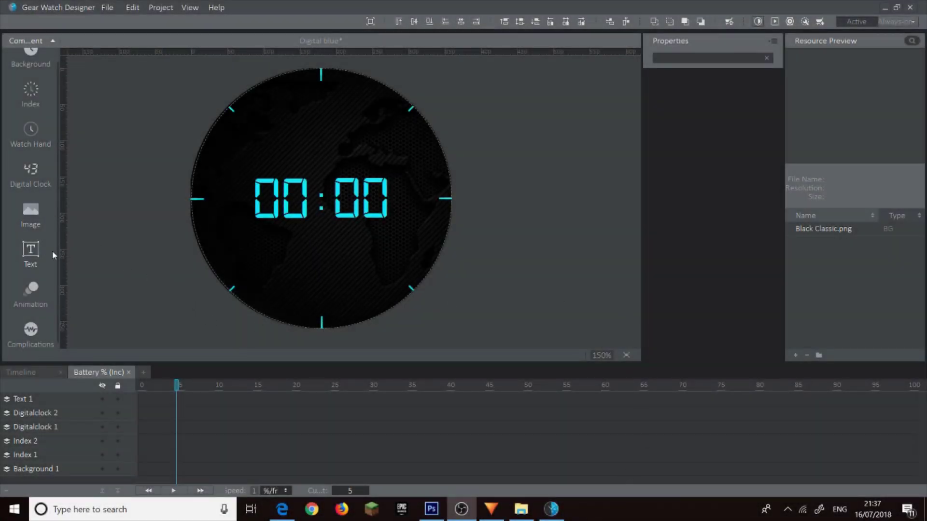
# - Add an analog seconds complication from the Time group and place it centred below the time digits
pyautogui.click(30, 332)
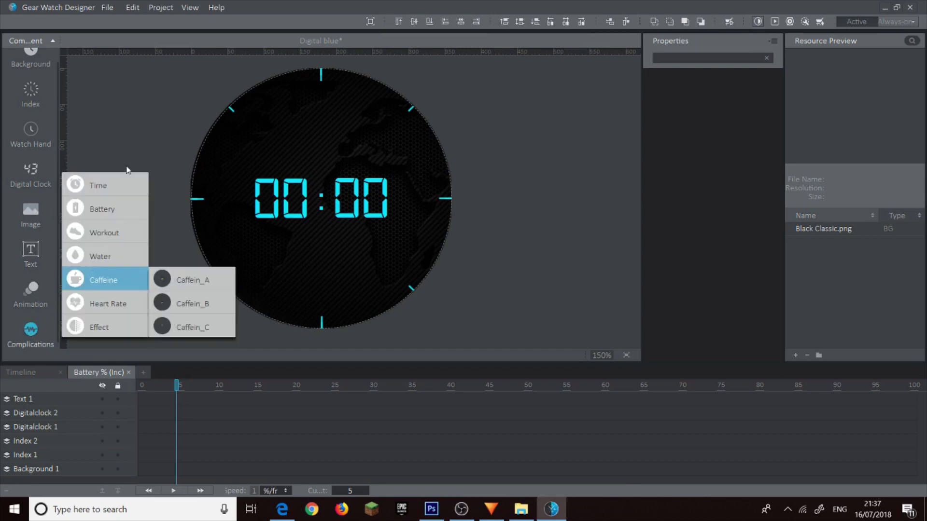
pyautogui.moveTo(101, 265)
pyautogui.moveTo(108, 187)
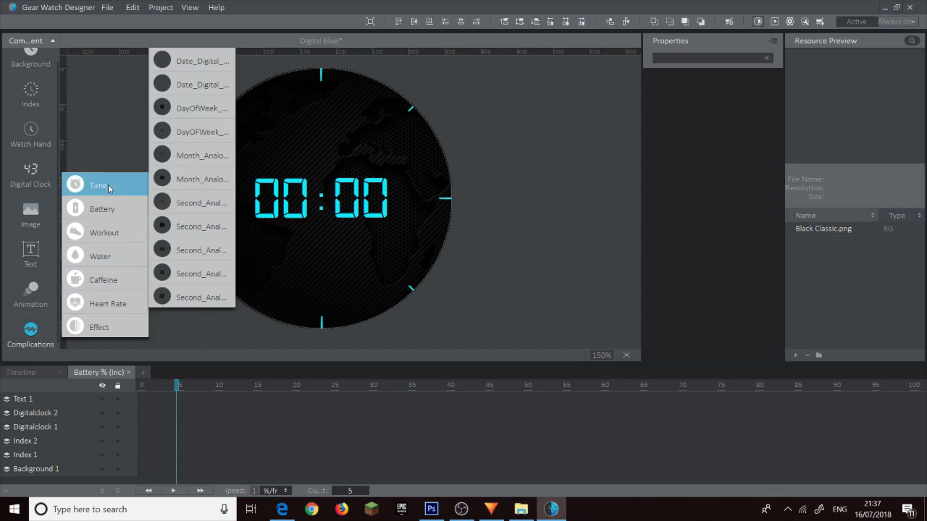
pyautogui.moveTo(102, 209)
pyautogui.moveTo(189, 252)
pyautogui.click(216, 232)
pyautogui.moveTo(354, 234); pyautogui.dragTo(351, 303)
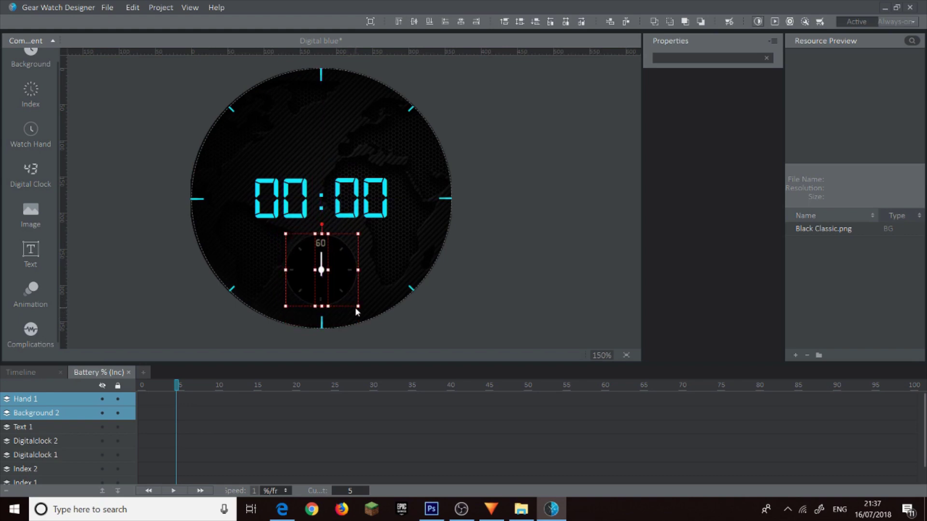
pyautogui.click(381, 264)
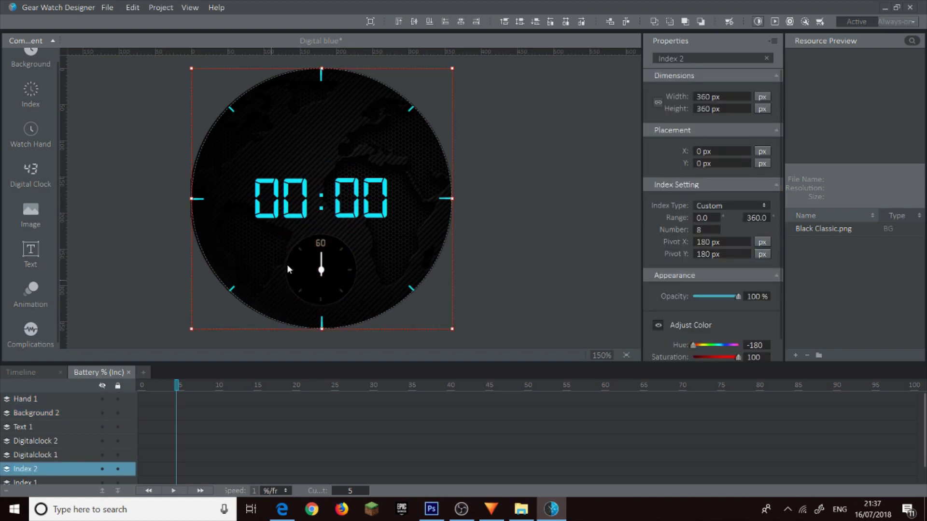
# - Turn on colour adjustment for the seconds hand and set its hue to -180 and saturation to 100
pyautogui.click(322, 270)
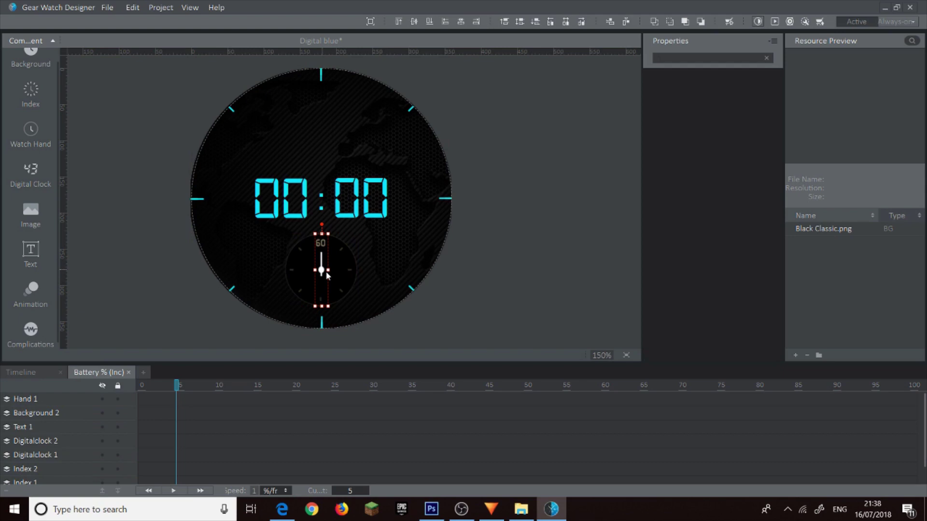
pyautogui.click(326, 275)
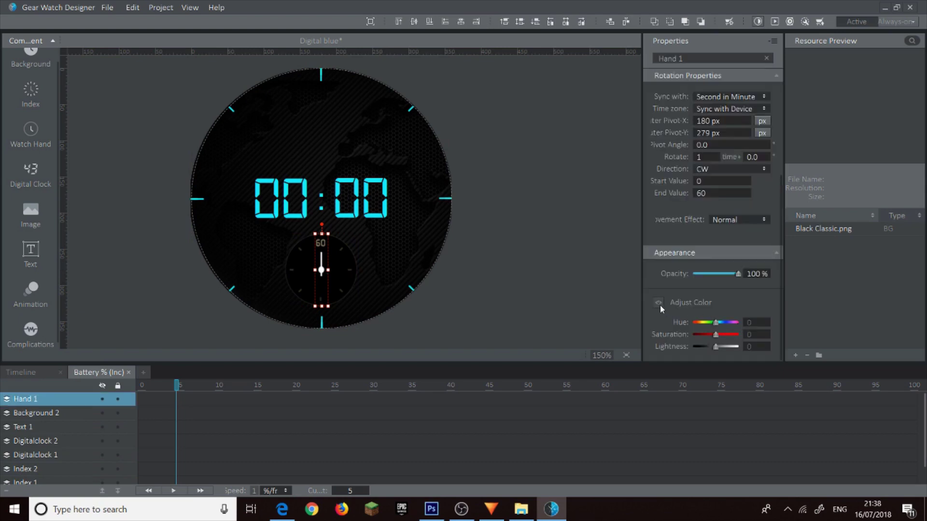
pyautogui.moveTo(715, 322); pyautogui.dragTo(738, 334)
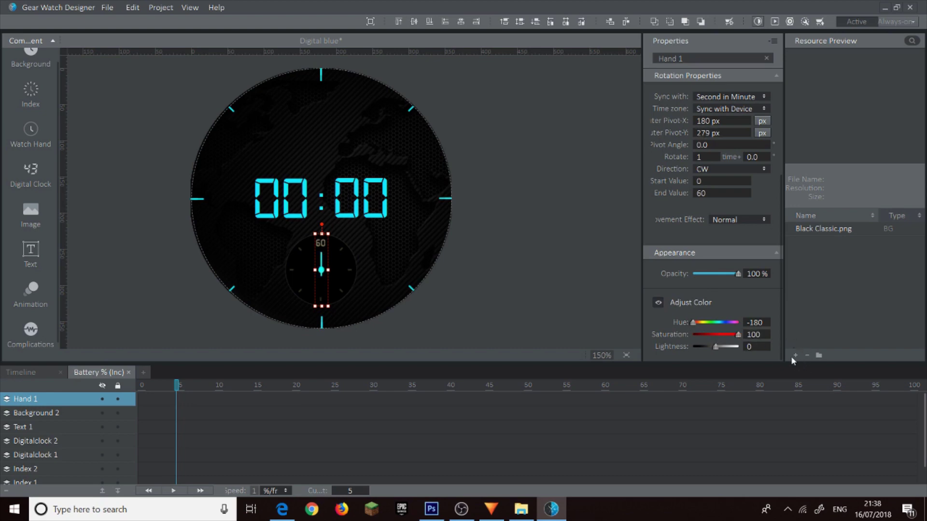
pyautogui.click(463, 274)
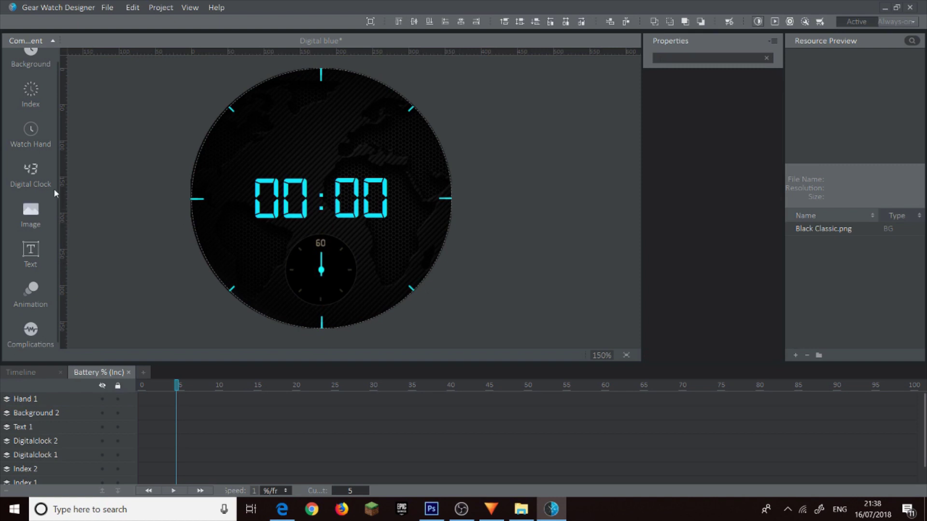
# - Add another digital clock and place it above the time digits at X 70 px, Y 49 px
pyautogui.click(31, 173)
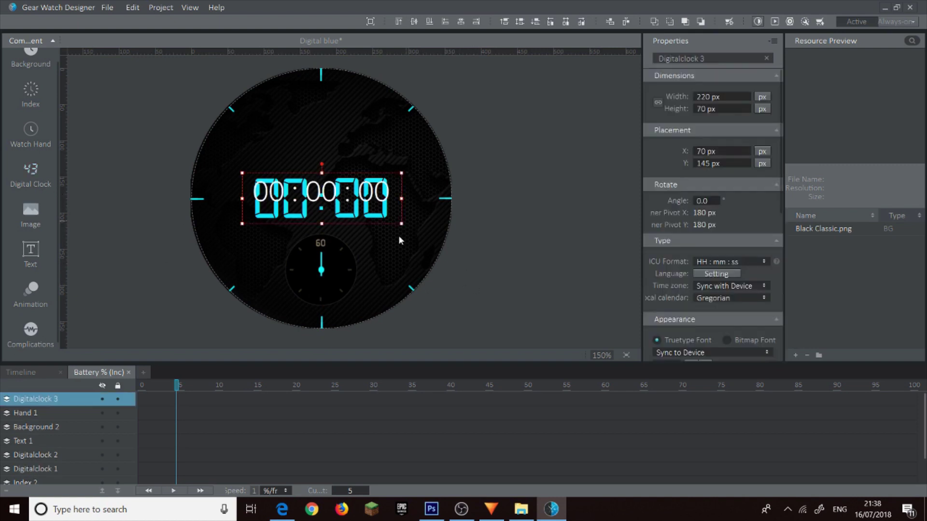
pyautogui.moveTo(316, 186); pyautogui.dragTo(318, 122)
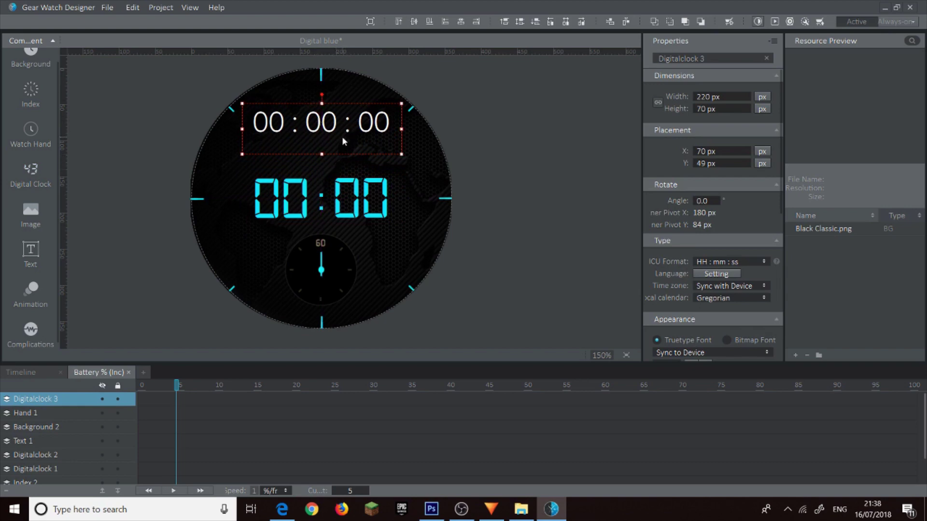
# - Set the ICU format of the upper digital clock to cccc so it shows the full weekday name
pyautogui.click(765, 261)
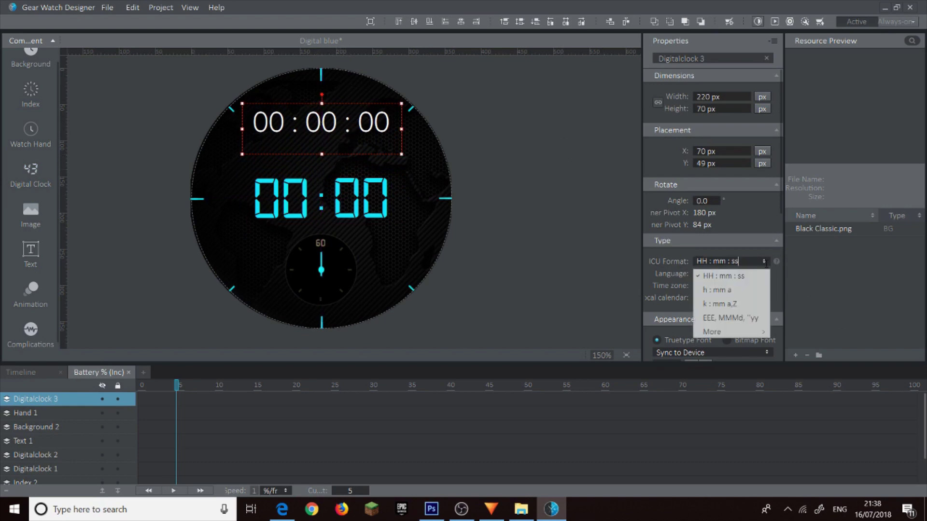
pyautogui.moveTo(720, 333)
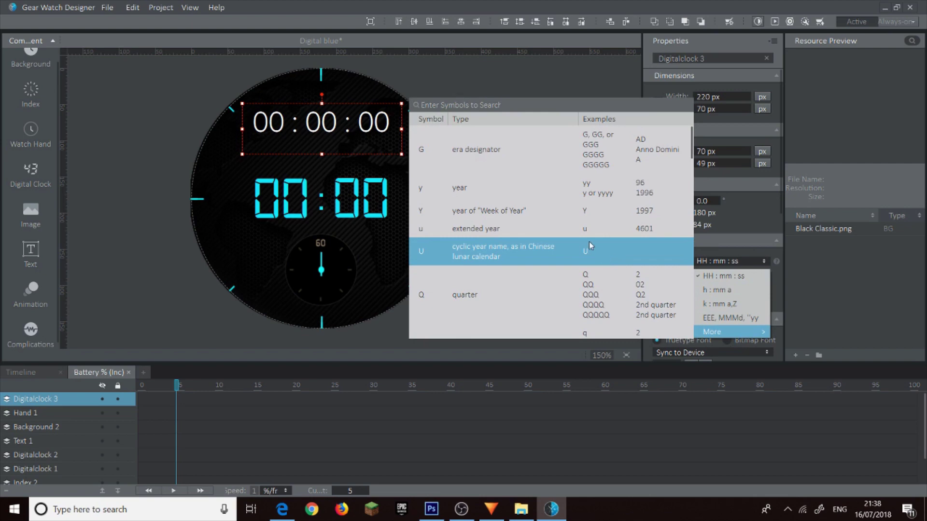
pyautogui.scroll(-5, 601, 256)
pyautogui.scroll(-3, 596, 256)
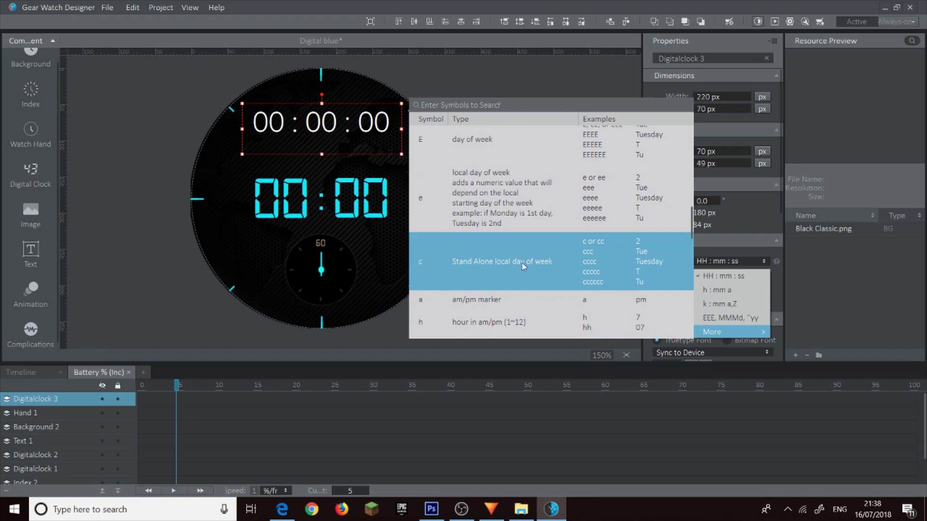
pyautogui.click(596, 260)
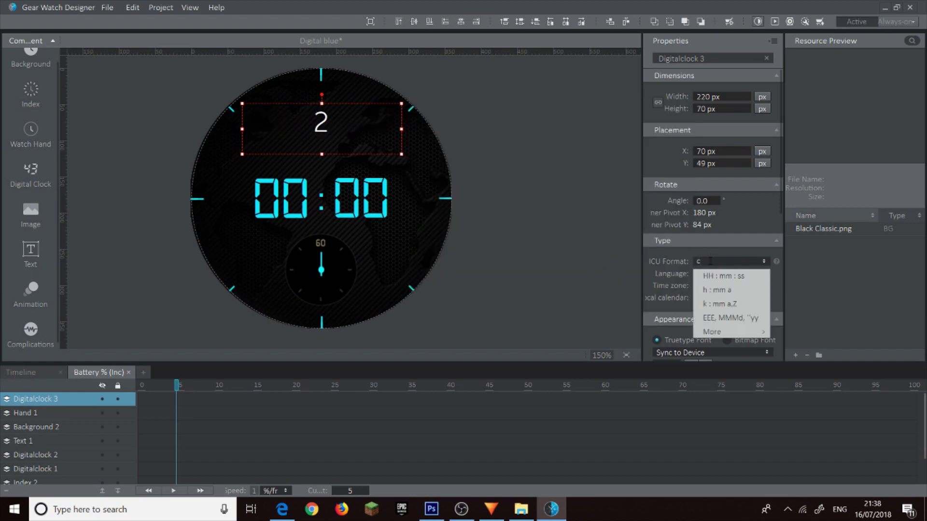
pyautogui.write('ccc')
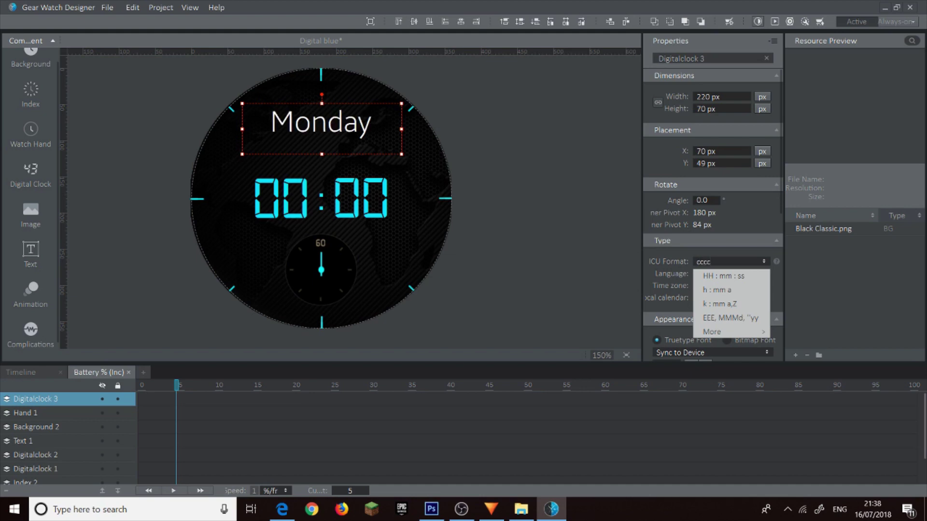
pyautogui.click(319, 129)
pyautogui.doubleClick(319, 129)
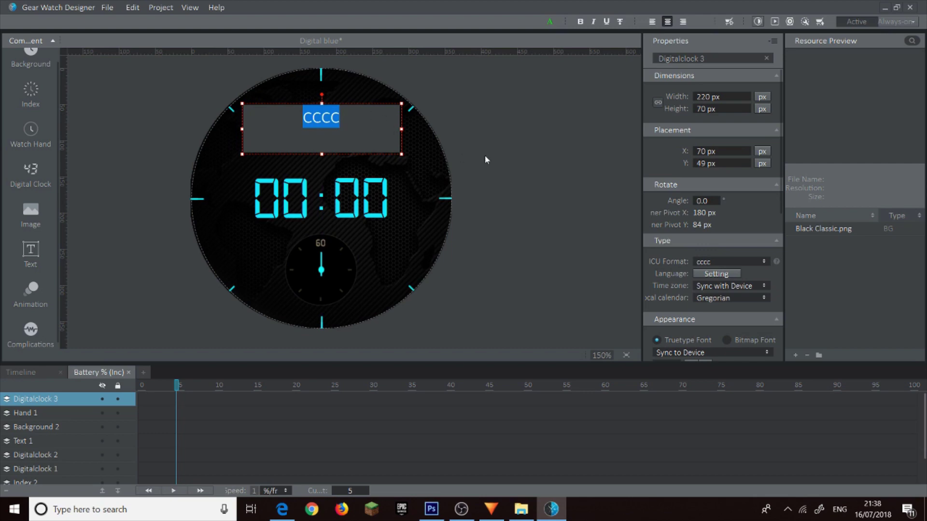
pyautogui.press('Escape')
# - Set the weekday text's font to digital-7 and its colour to the cyan #05EAFF
pyautogui.click(333, 127)
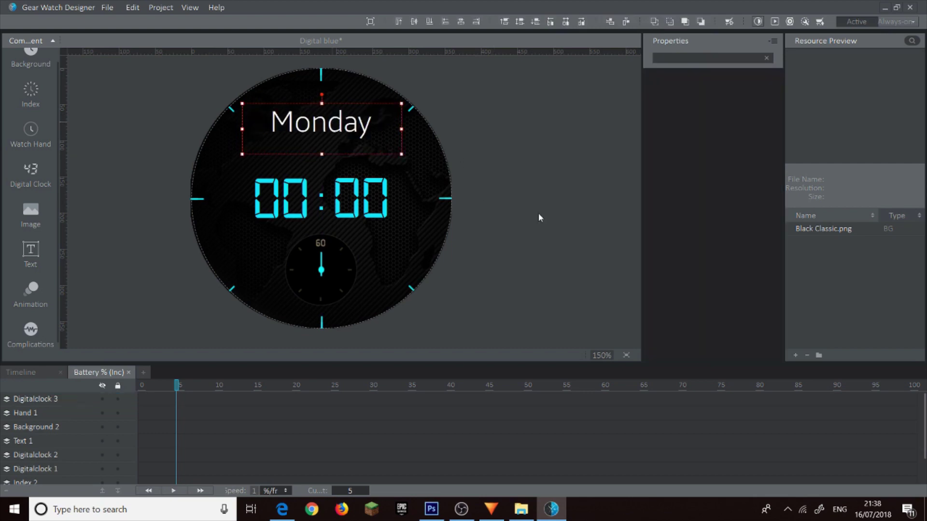
pyautogui.scroll(-5, 693, 300)
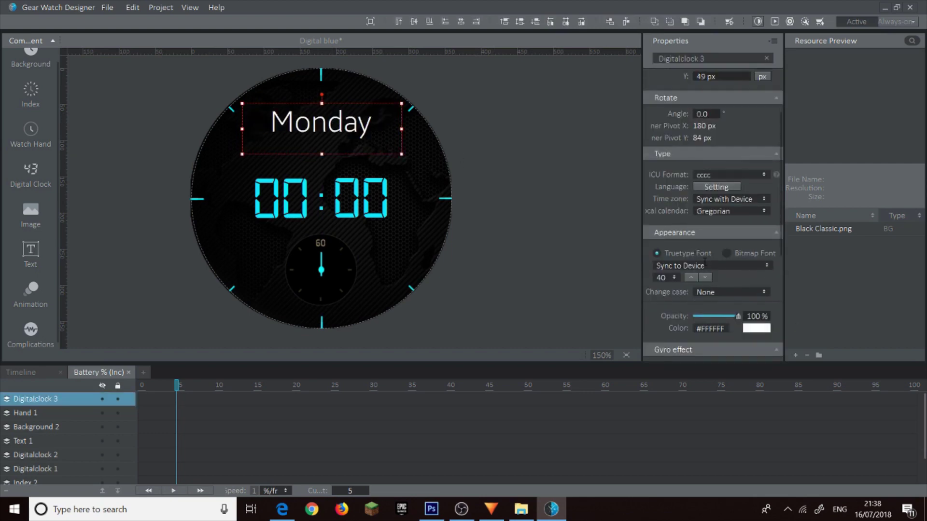
pyautogui.click(704, 265)
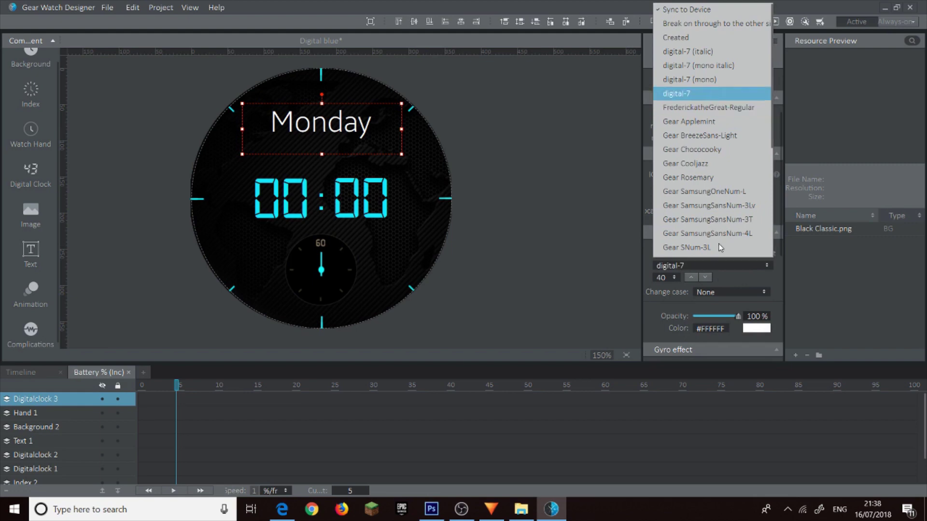
pyautogui.press('Return')
pyautogui.click(755, 328)
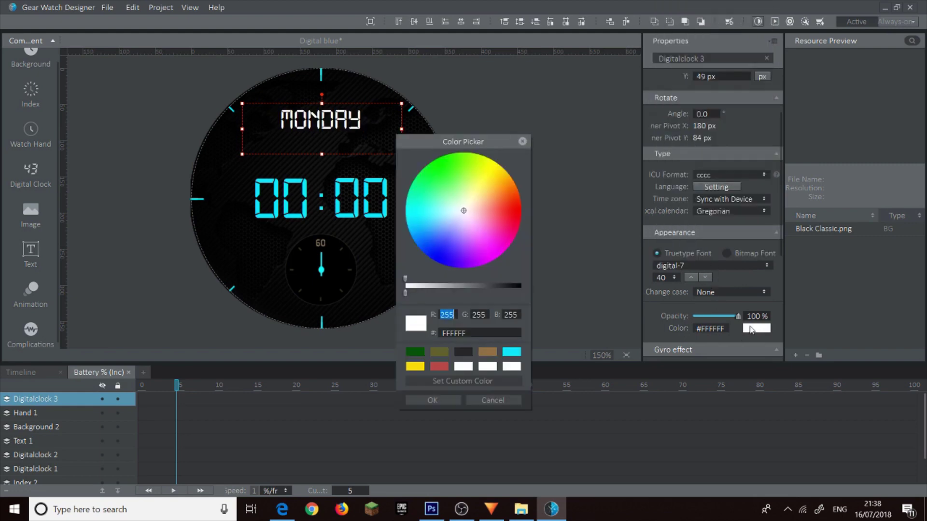
pyautogui.click(512, 353)
pyautogui.click(432, 400)
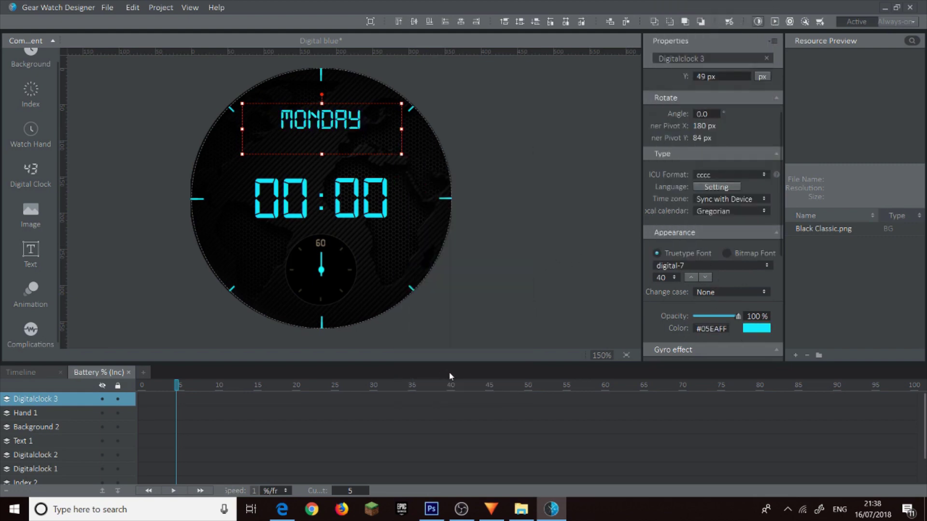
# - Add another digital clock between the weekday and the time digits at X 70 px, Y 90 px
pyautogui.click(454, 152)
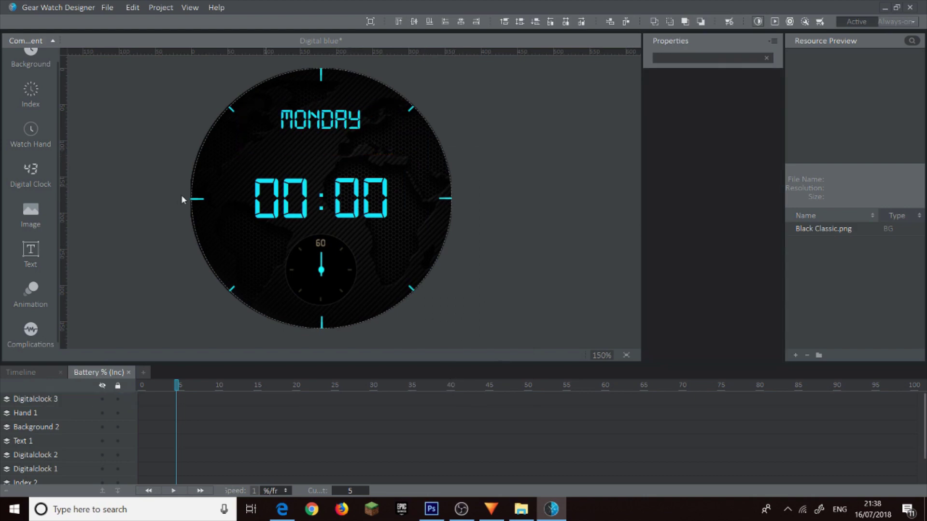
pyautogui.click(382, 177)
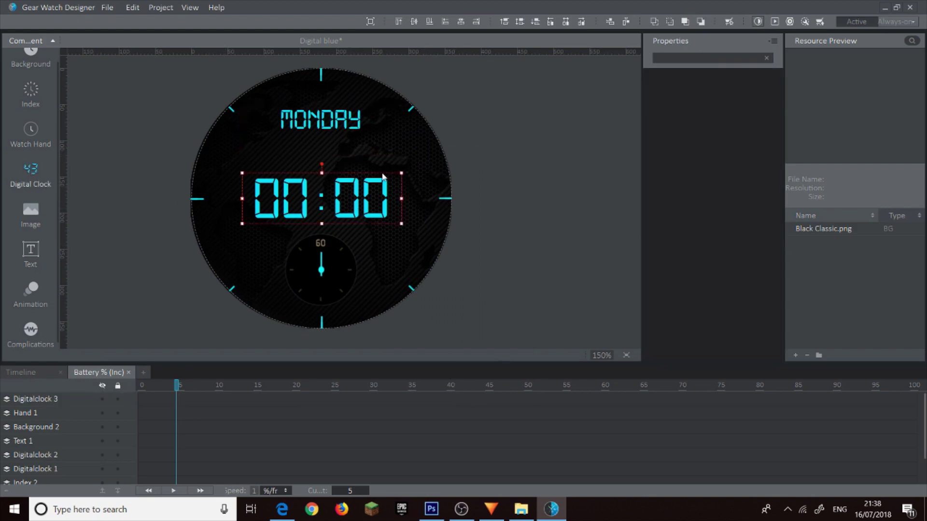
pyautogui.click(339, 149)
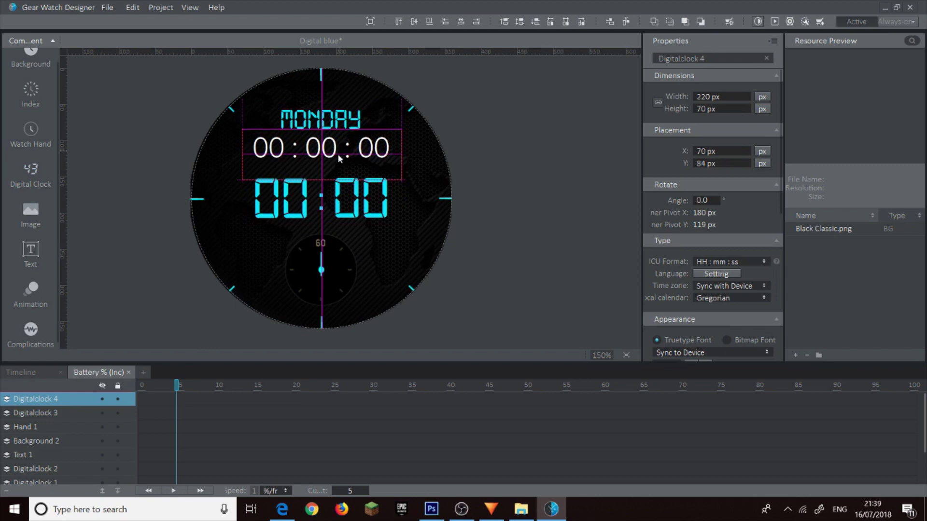
# - Set the new digital clock's ICU format to dd LLLL so it shows the day and the full month name
pyautogui.click(730, 261)
pyautogui.scroll(-10, 555, 246)
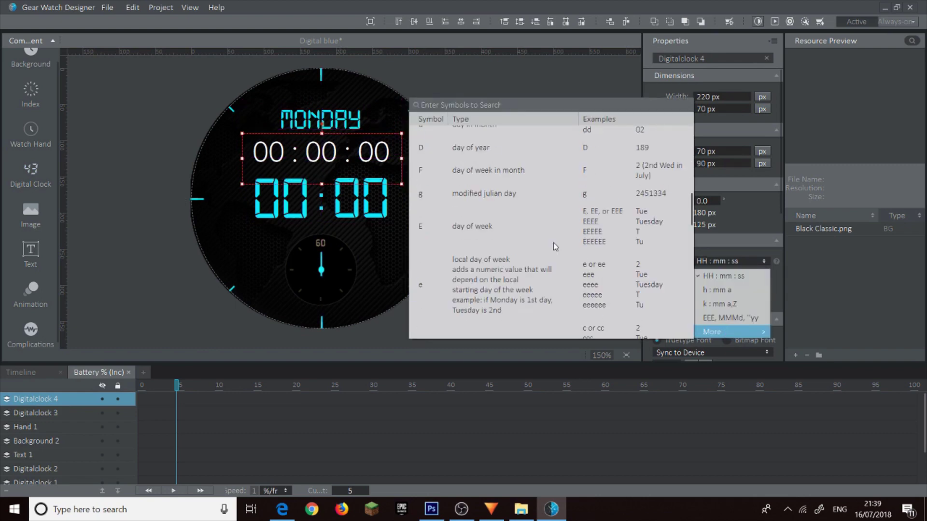
pyautogui.scroll(-3, 555, 246)
pyautogui.click(584, 248)
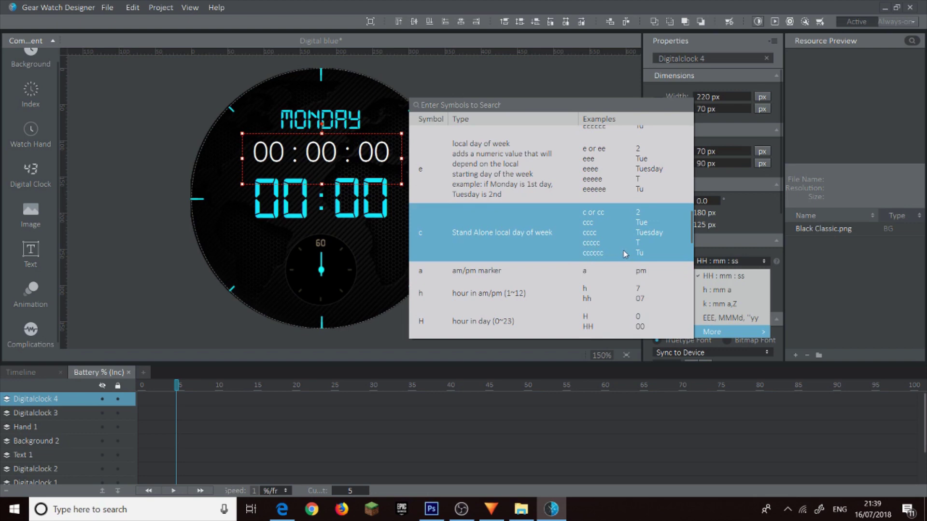
pyautogui.scroll(-3, 622, 250)
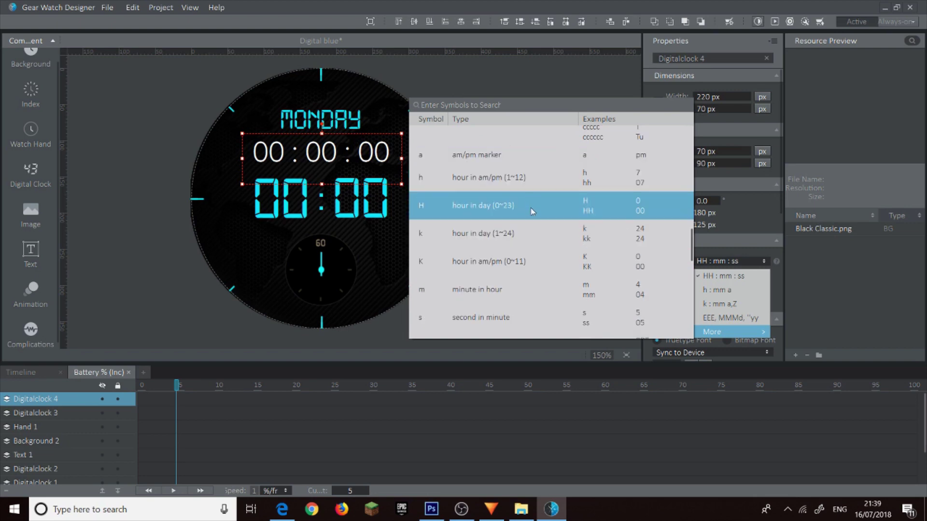
pyautogui.scroll(-6, 529, 213)
pyautogui.scroll(10, 527, 216)
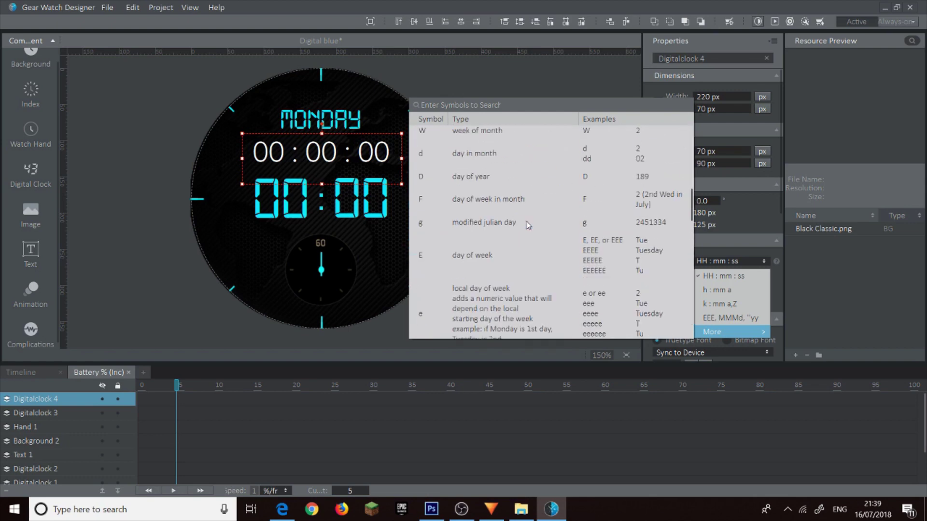
pyautogui.scroll(2, 528, 225)
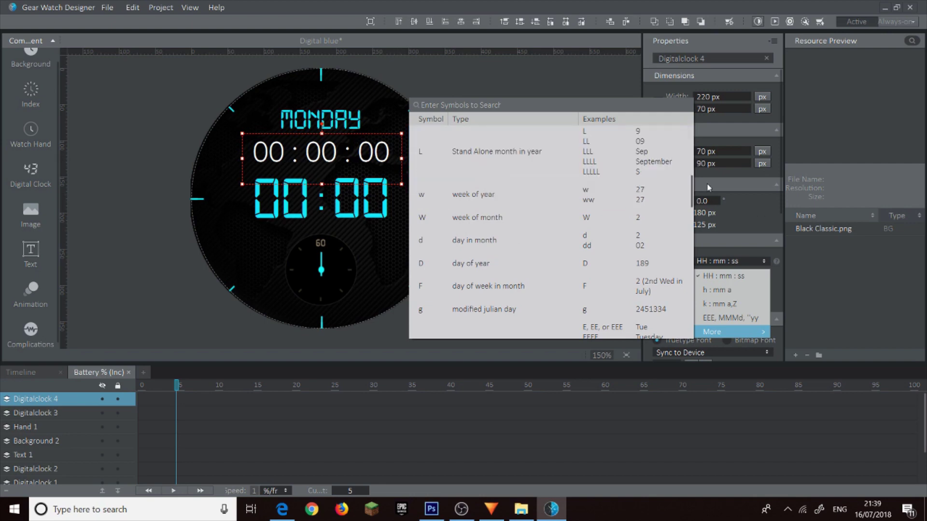
pyautogui.click(735, 261)
pyautogui.moveTo(738, 261); pyautogui.dragTo(718, 254)
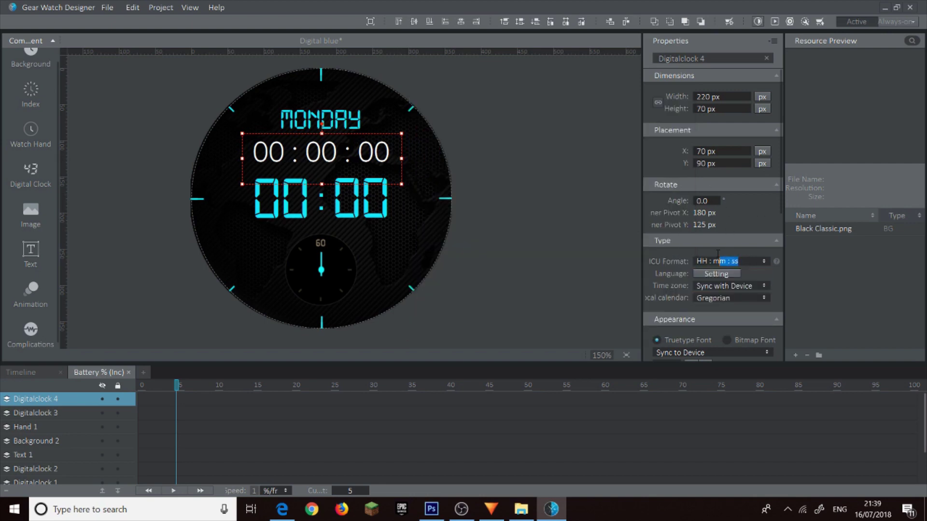
pyautogui.click(718, 256)
pyautogui.write('dd |')
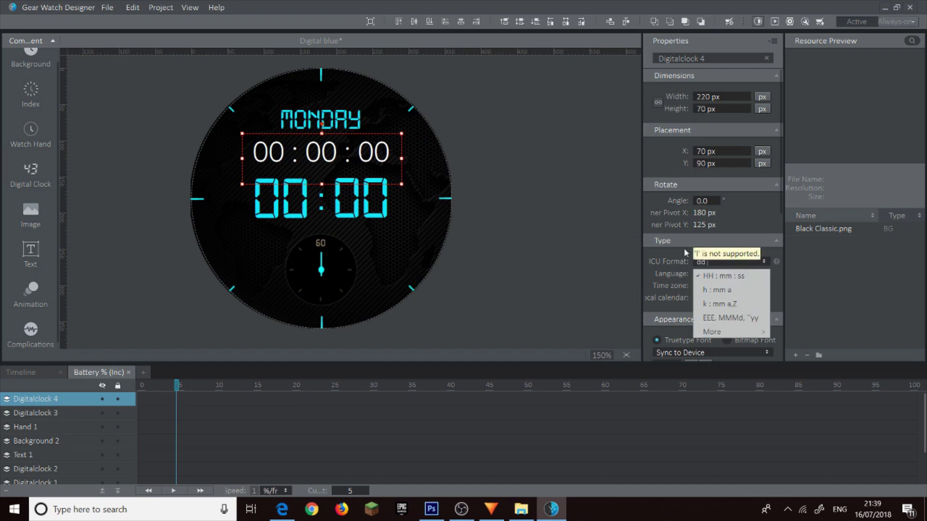
pyautogui.press('BackSpace')
pyautogui.write('LLLL')
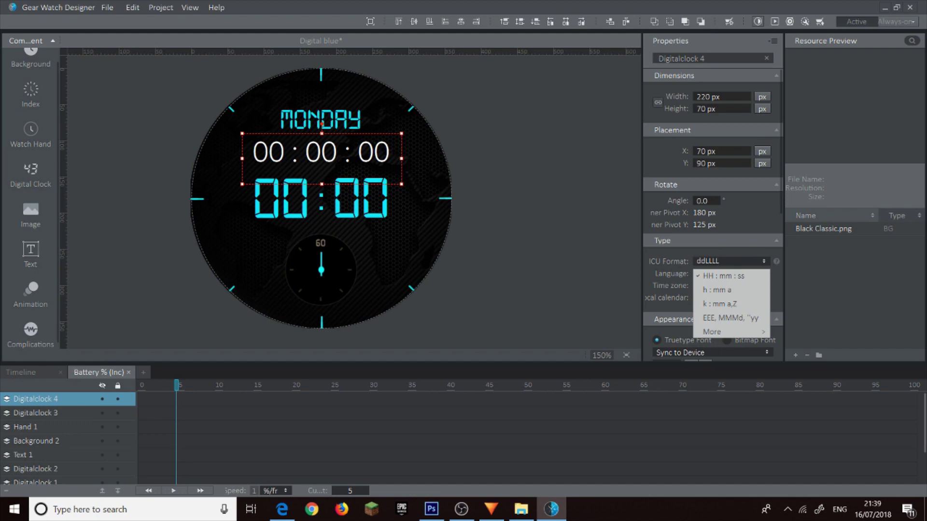
pyautogui.click(708, 261)
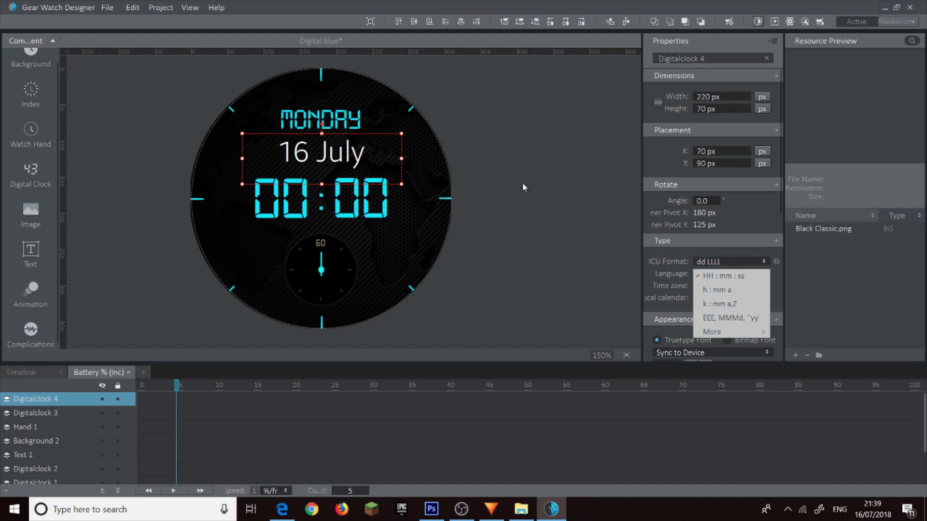
pyautogui.click(339, 157)
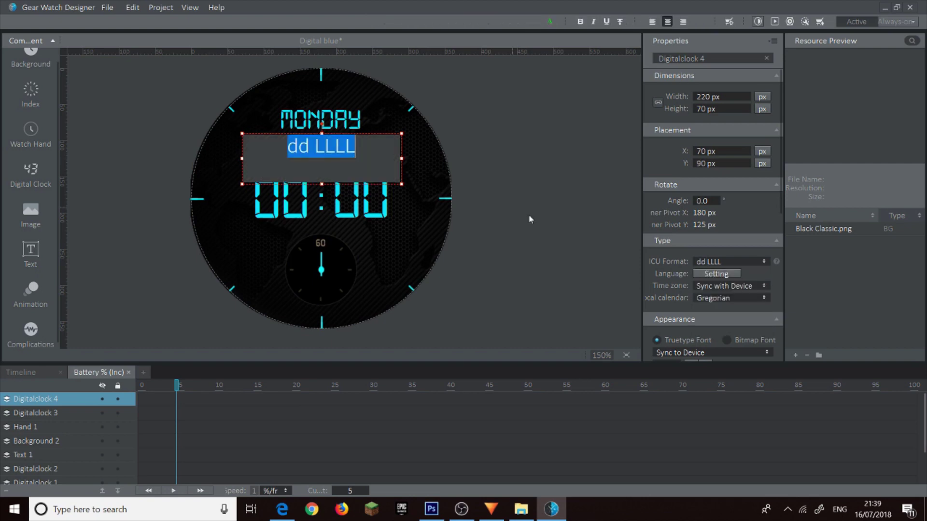
pyautogui.click(341, 157)
# - Set the date text's font to digital-7 and its colour to the cyan #05EAFF
pyautogui.click(325, 154)
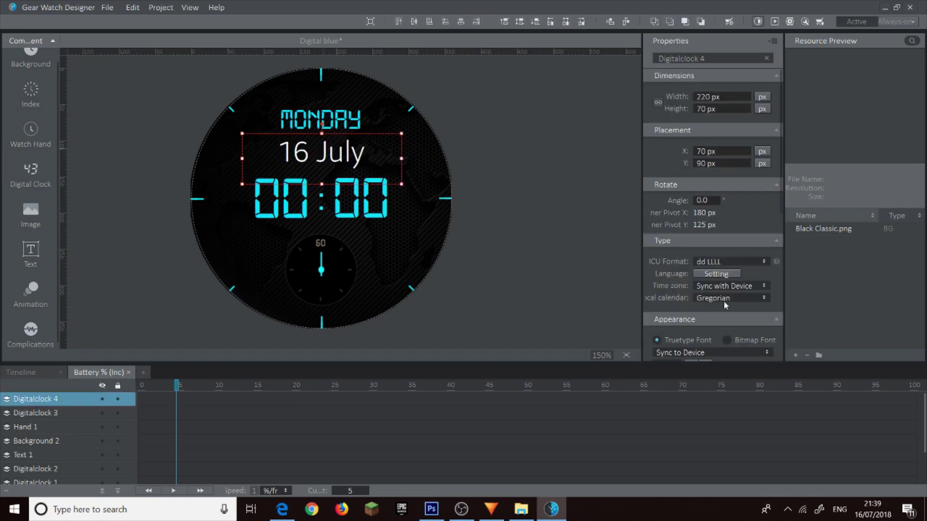
pyautogui.scroll(-2, 718, 340)
pyautogui.click(732, 294)
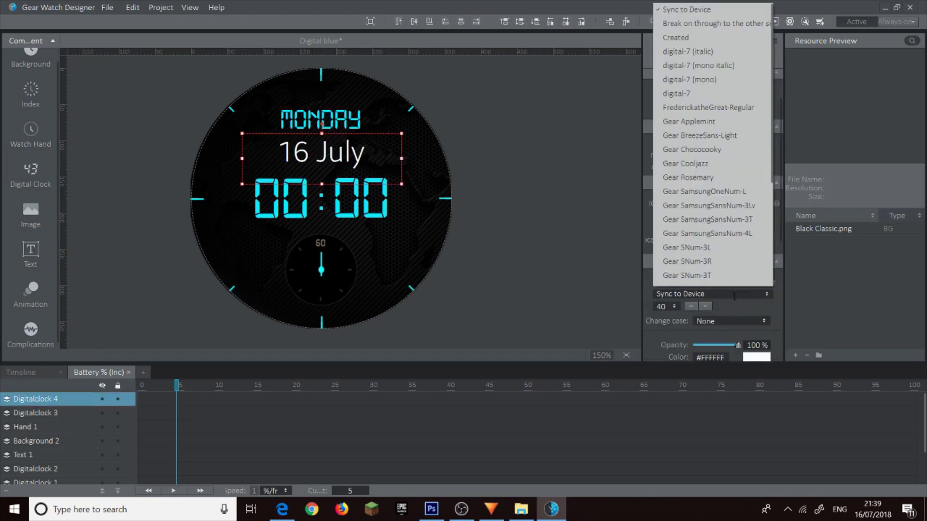
pyautogui.click(710, 93)
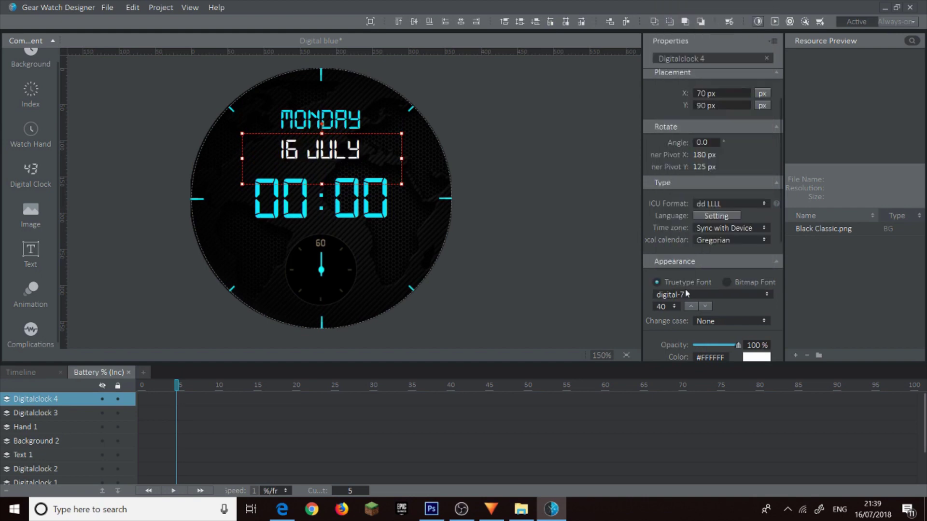
pyautogui.click(757, 357)
pyautogui.click(511, 351)
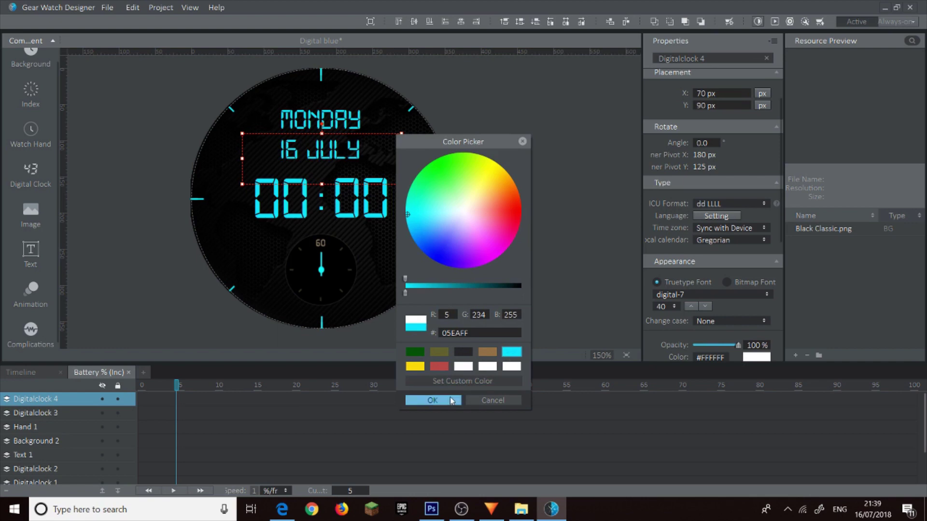
pyautogui.click(432, 400)
# - Move the date and weekday texts down towards the time digits, keeping both centred, with the weekday at Y 56 px
pyautogui.moveTo(335, 153); pyautogui.dragTo(335, 161)
pyautogui.moveTo(343, 121); pyautogui.dragTo(342, 127)
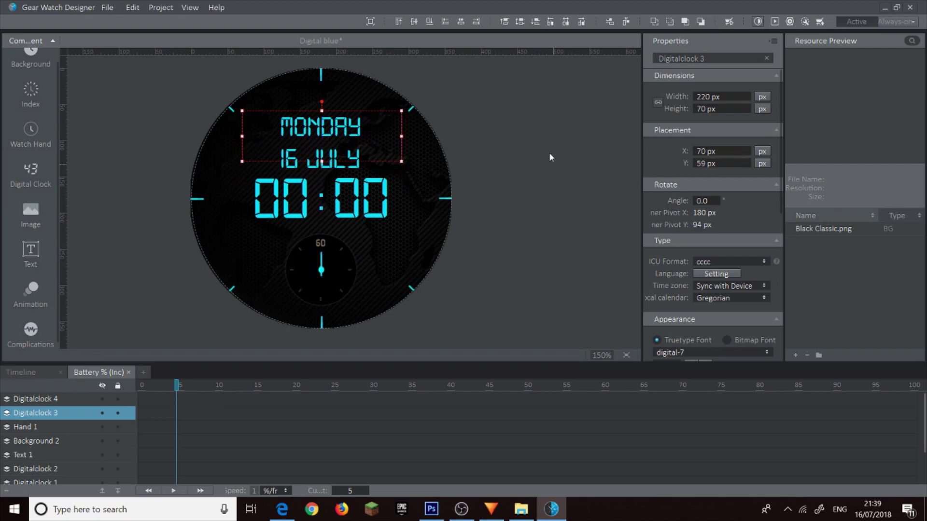
pyautogui.click(551, 177)
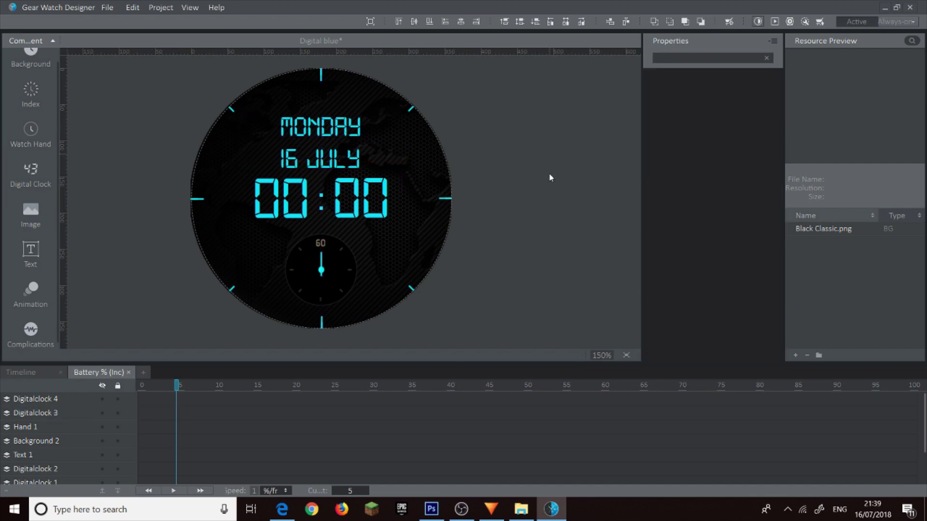
pyautogui.click(322, 162)
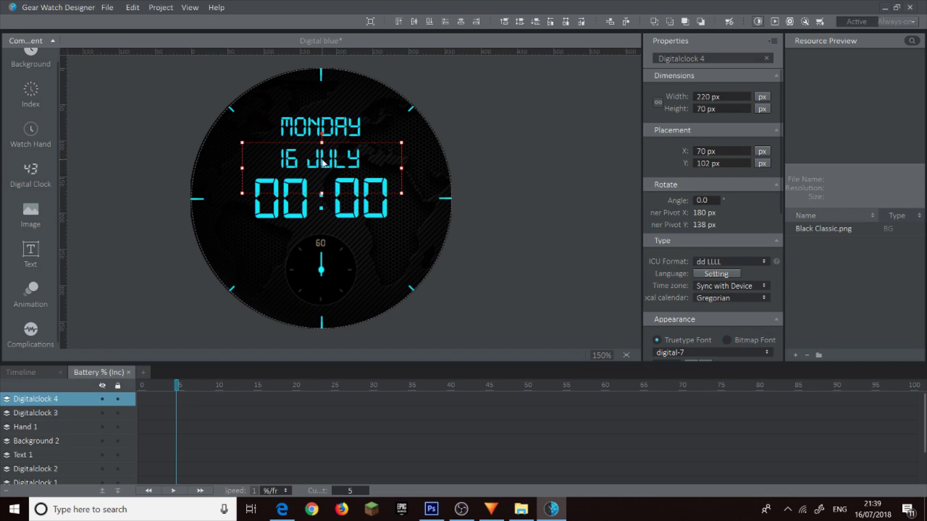
pyautogui.click(322, 162)
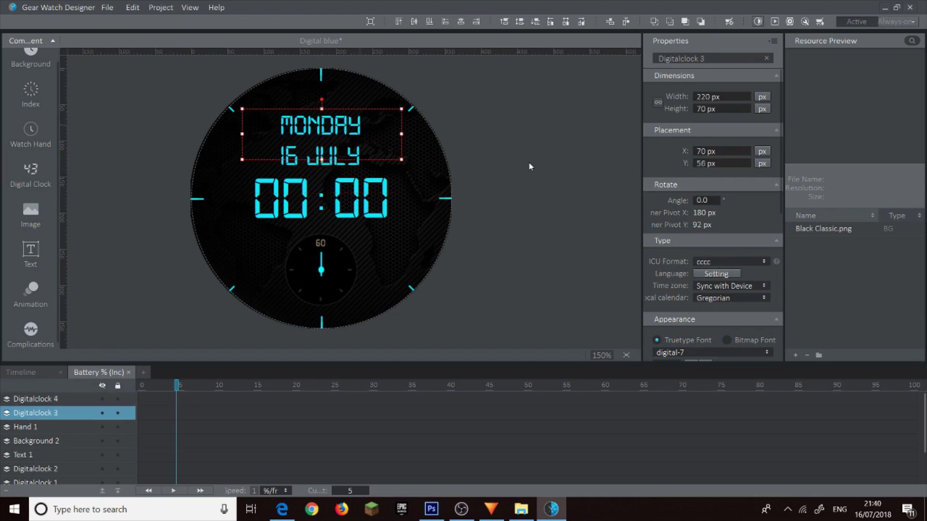
pyautogui.click(486, 259)
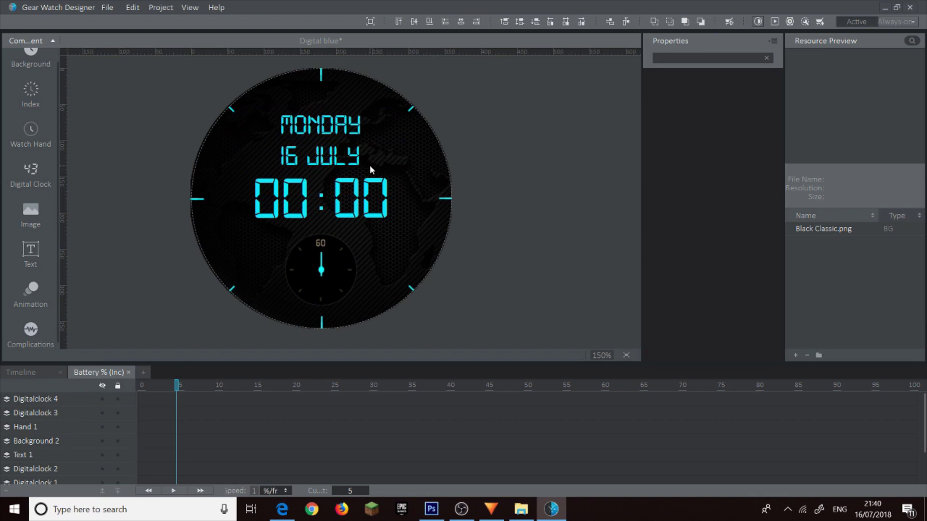
# - Shrink the weekday text box to about 132 × 39 px and centre it above the date at X 114 px, Y 60 px
pyautogui.click(321, 126)
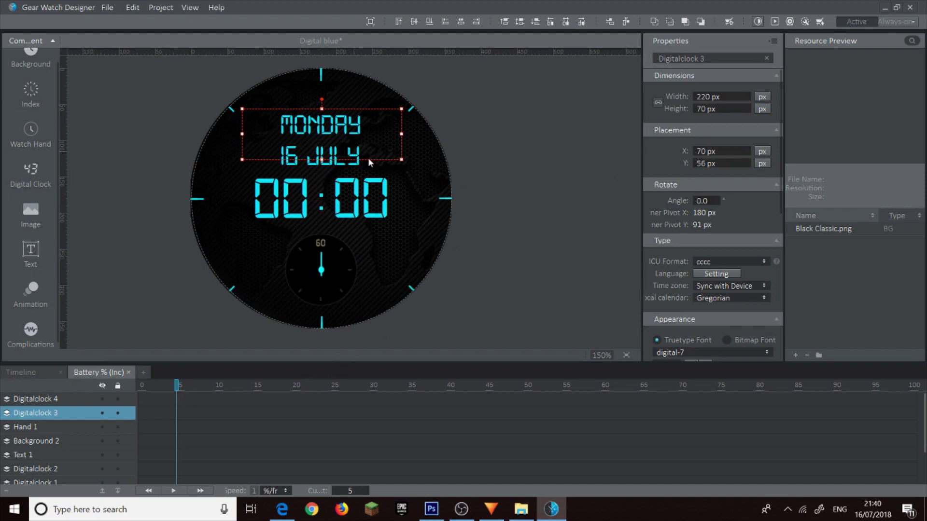
pyautogui.moveTo(400, 161); pyautogui.dragTo(337, 151)
pyautogui.moveTo(301, 127); pyautogui.dragTo(321, 139)
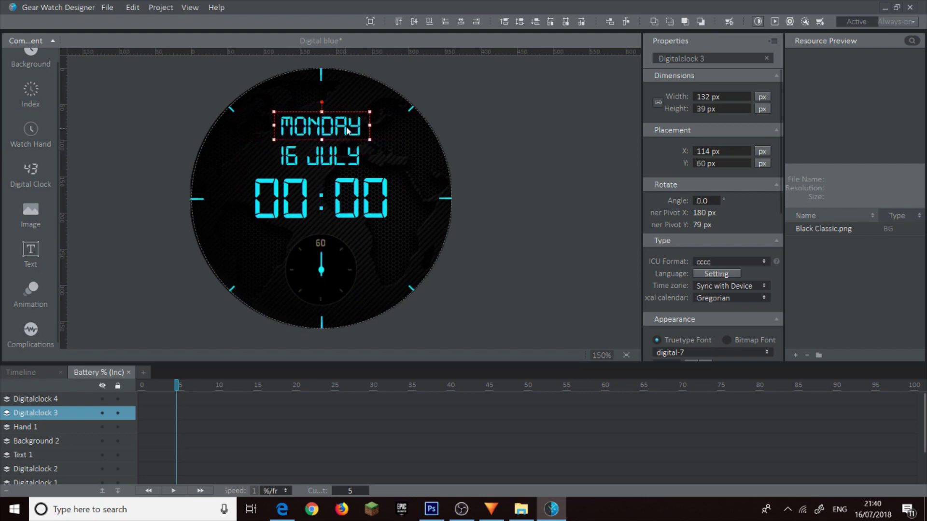
# - Make the weekday text a button that opens the Schedule app on tap
pyautogui.click(775, 41)
pyautogui.click(760, 55)
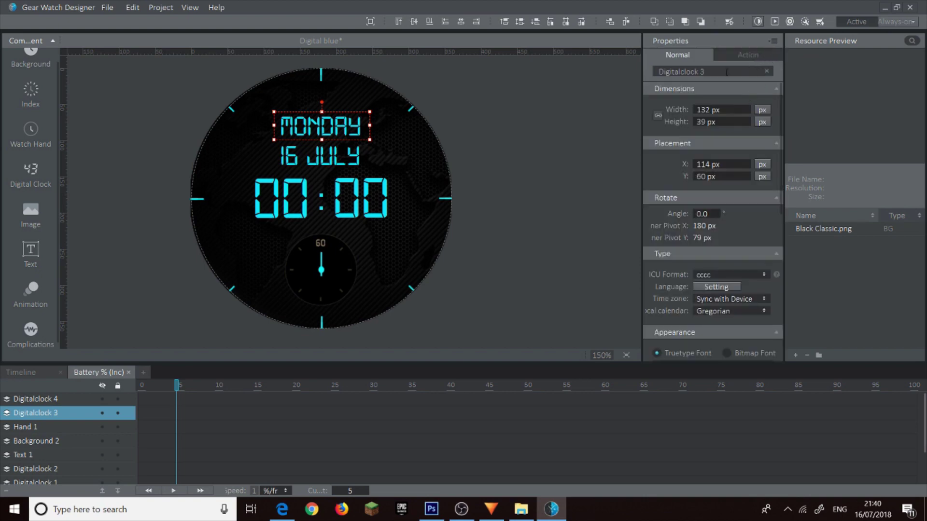
pyautogui.click(756, 56)
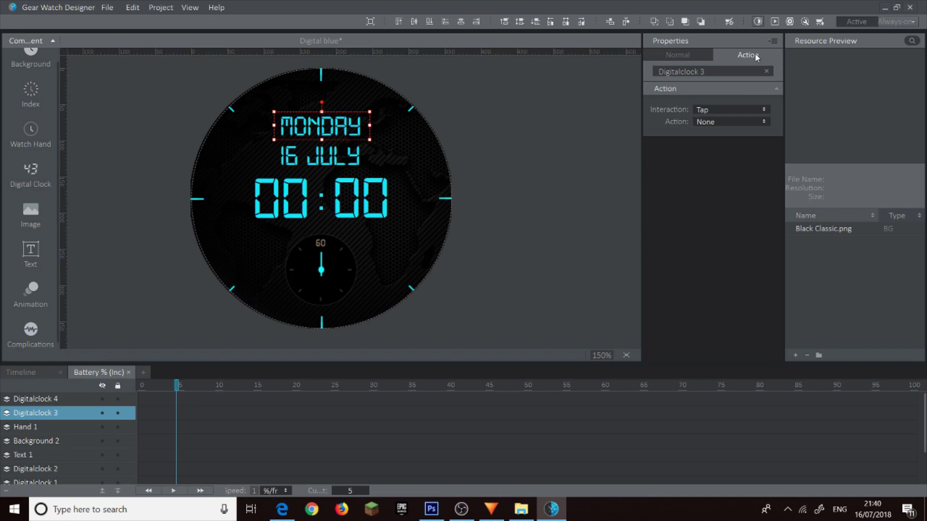
pyautogui.click(741, 121)
pyautogui.click(741, 150)
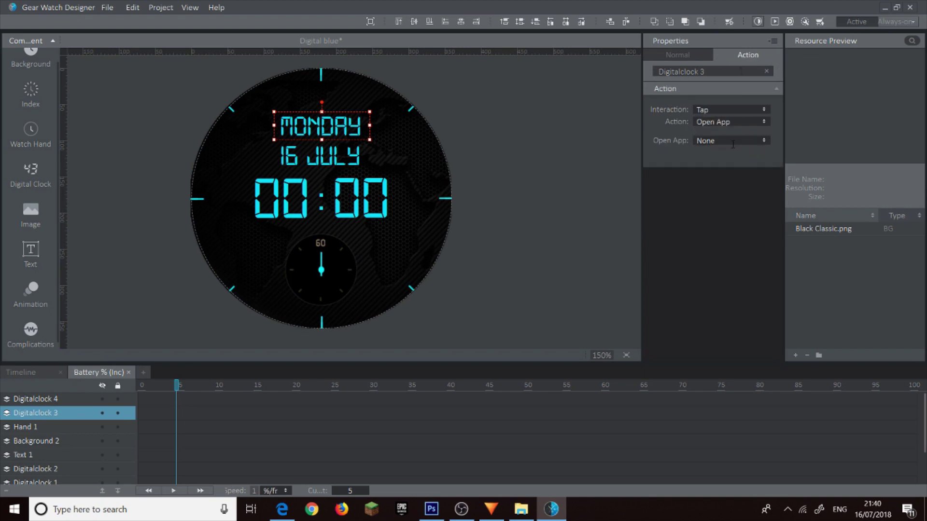
pyautogui.click(732, 140)
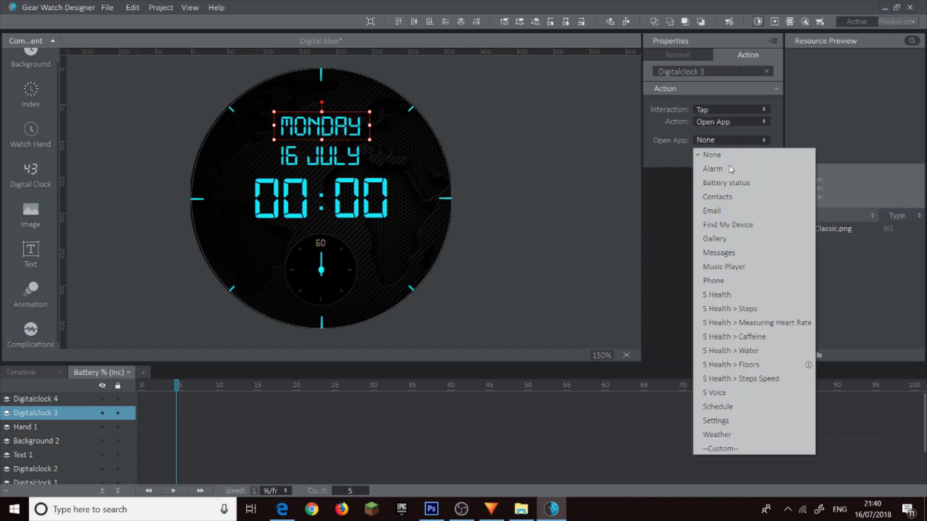
pyautogui.click(742, 408)
# - Shrink the date text box to about 149 × 39 px and centre it under the weekday at X 106 px, Y 100 px
pyautogui.click(331, 166)
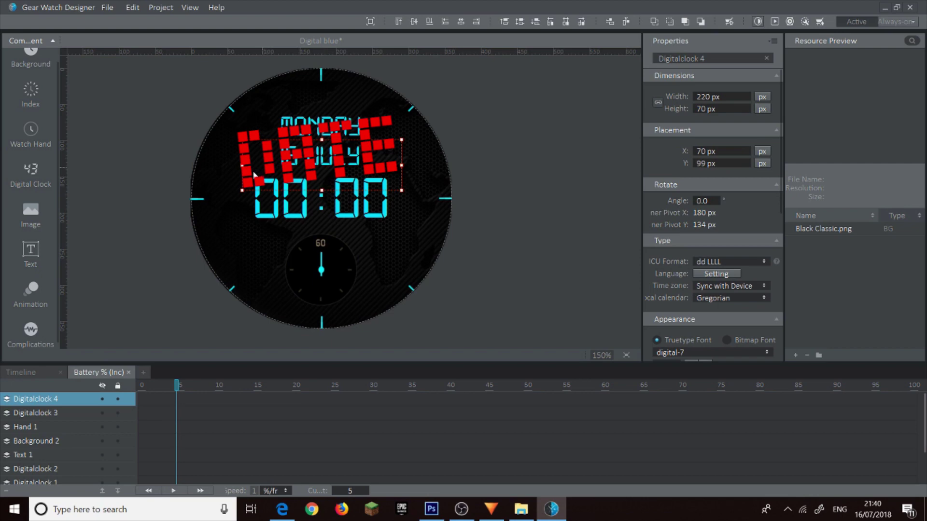
pyautogui.moveTo(241, 191); pyautogui.dragTo(294, 166)
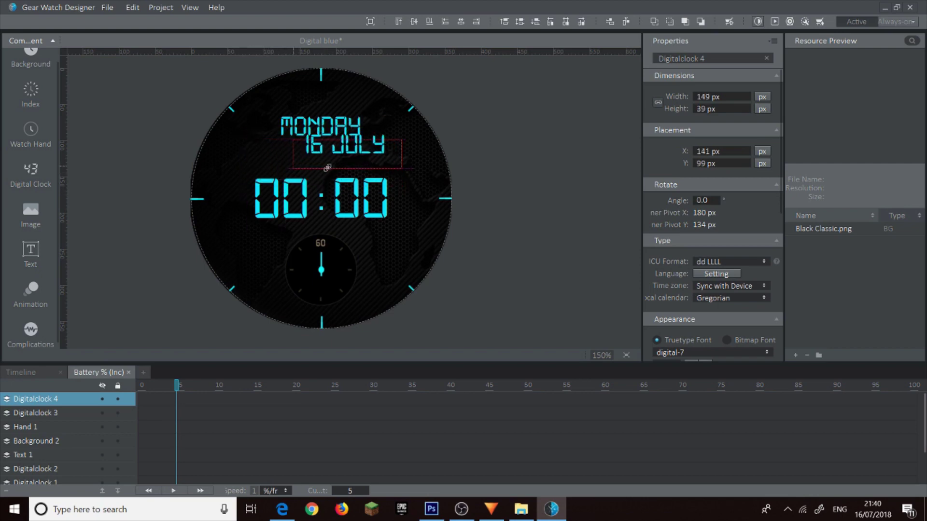
pyautogui.moveTo(356, 165); pyautogui.dragTo(342, 159)
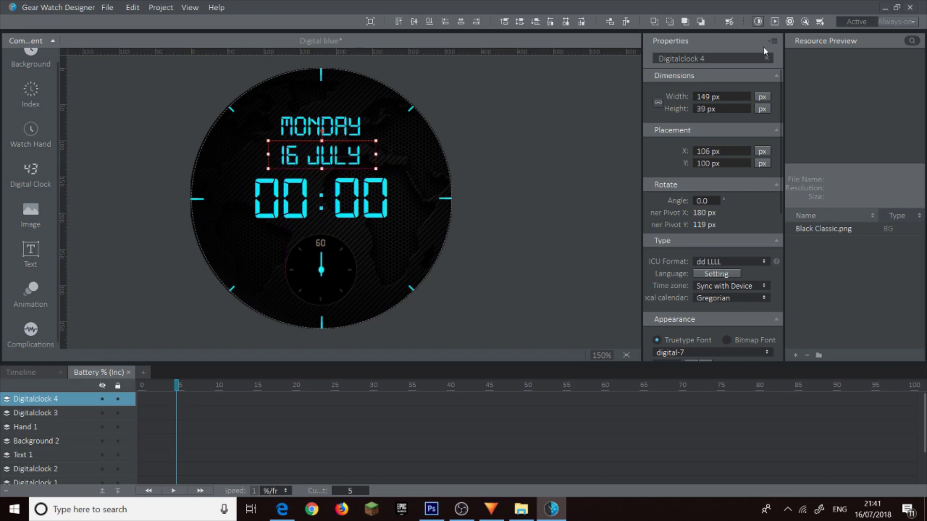
# - Make the date text a button that opens the Schedule app on tap
pyautogui.click(773, 41)
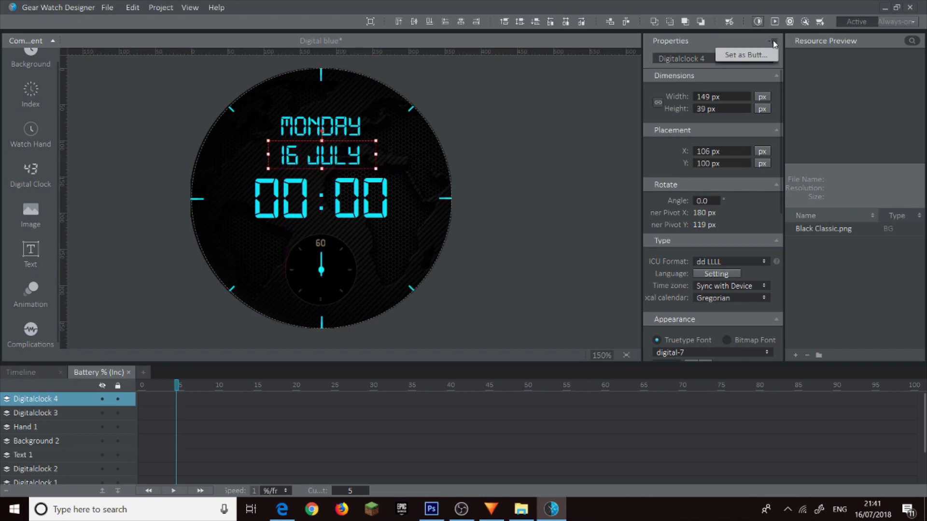
pyautogui.click(753, 55)
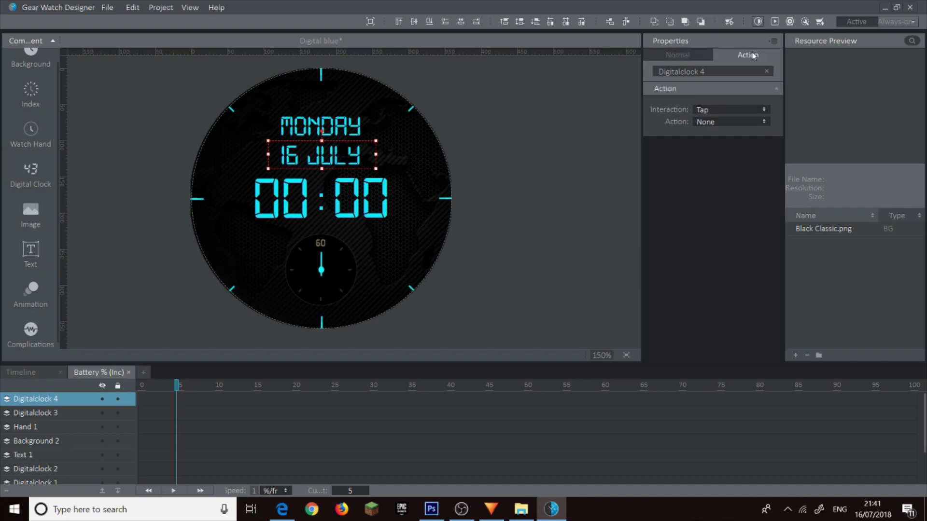
pyautogui.click(729, 121)
pyautogui.click(722, 149)
pyautogui.click(720, 140)
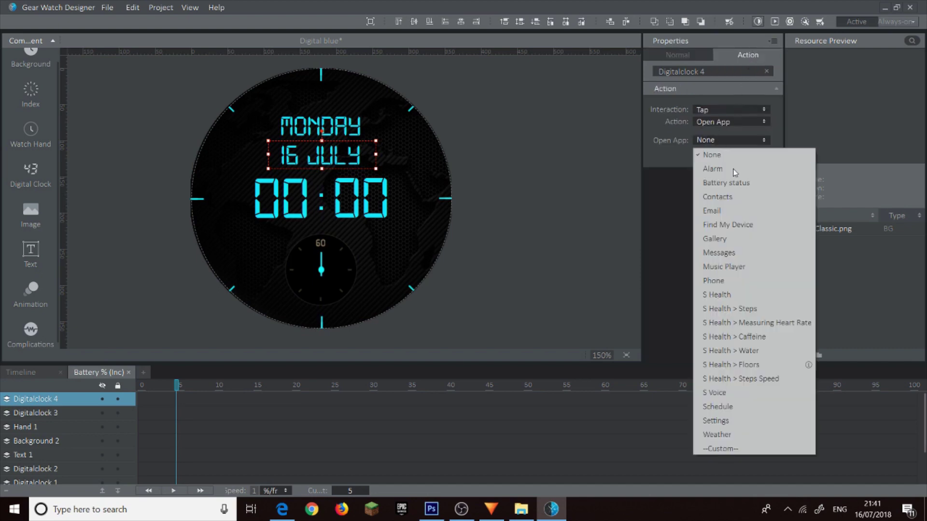
pyautogui.click(741, 410)
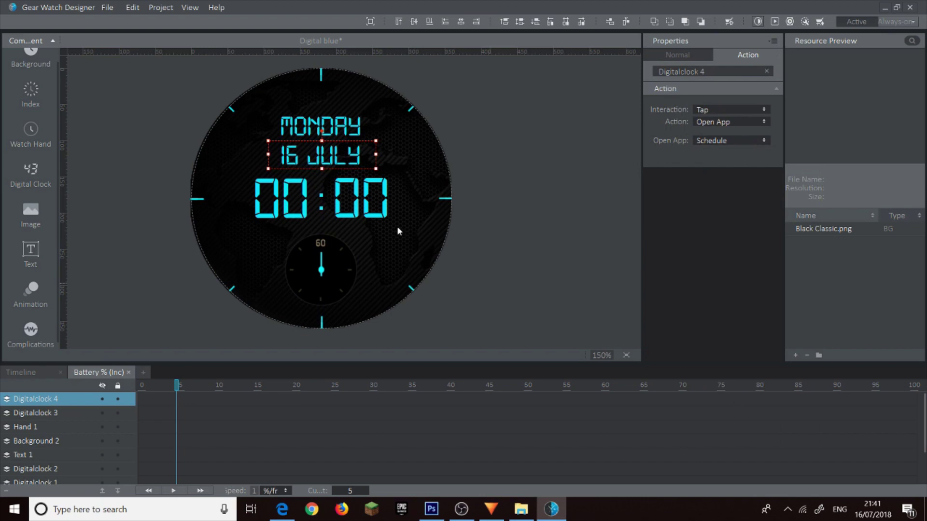
# - Resize the colon text box to about 186 × 58 px at X 86 px, Y 154 px so it covers all the time digits
pyautogui.click(320, 202)
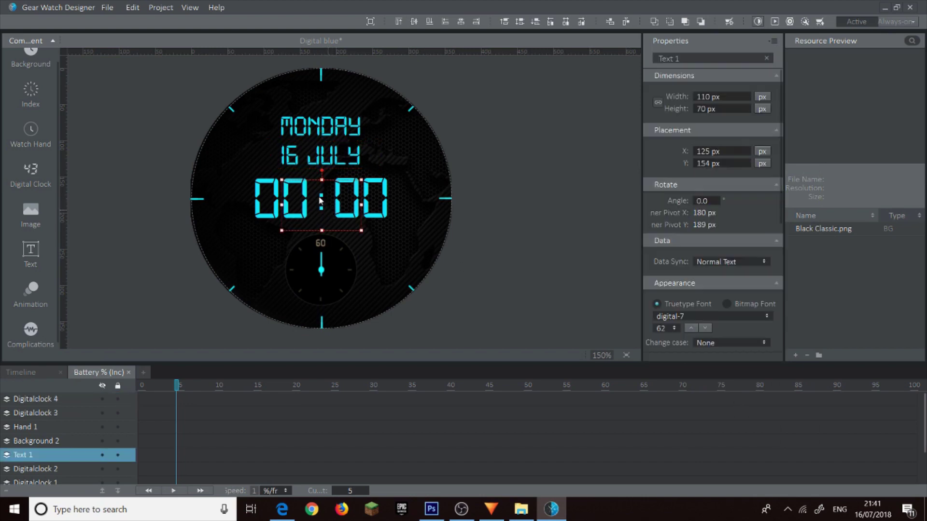
pyautogui.moveTo(321, 230); pyautogui.dragTo(381, 200)
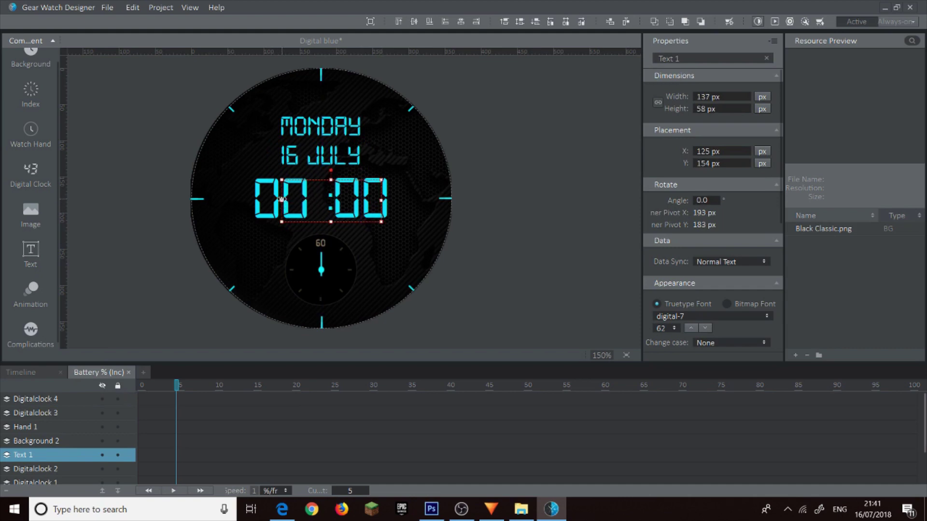
pyautogui.moveTo(282, 199); pyautogui.dragTo(253, 198)
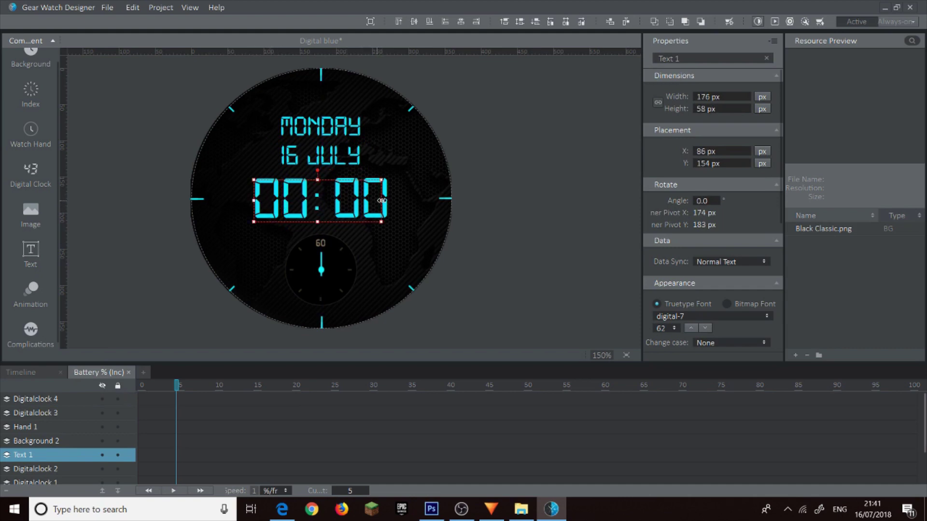
pyautogui.moveTo(381, 200); pyautogui.dragTo(389, 202)
# - Make the colon text a button that opens the Alarm app on tap
pyautogui.click(774, 40)
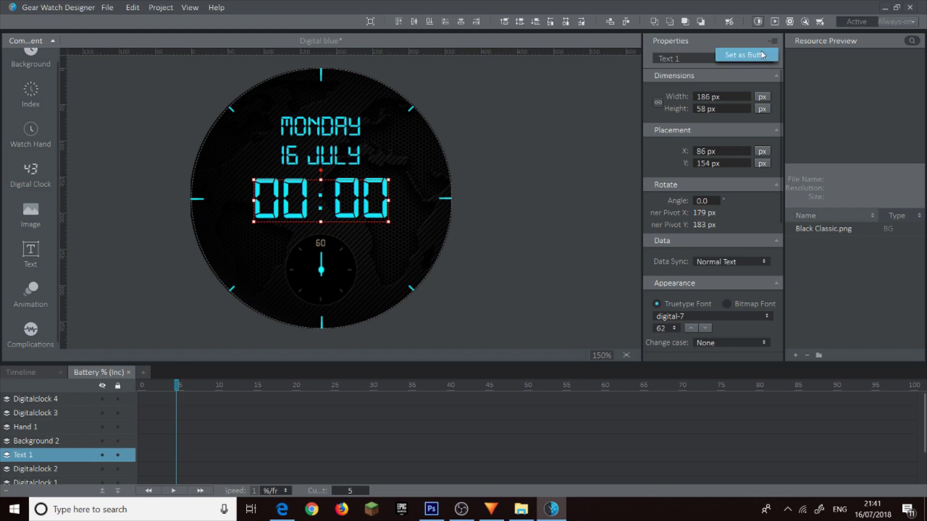
pyautogui.click(759, 54)
pyautogui.click(713, 123)
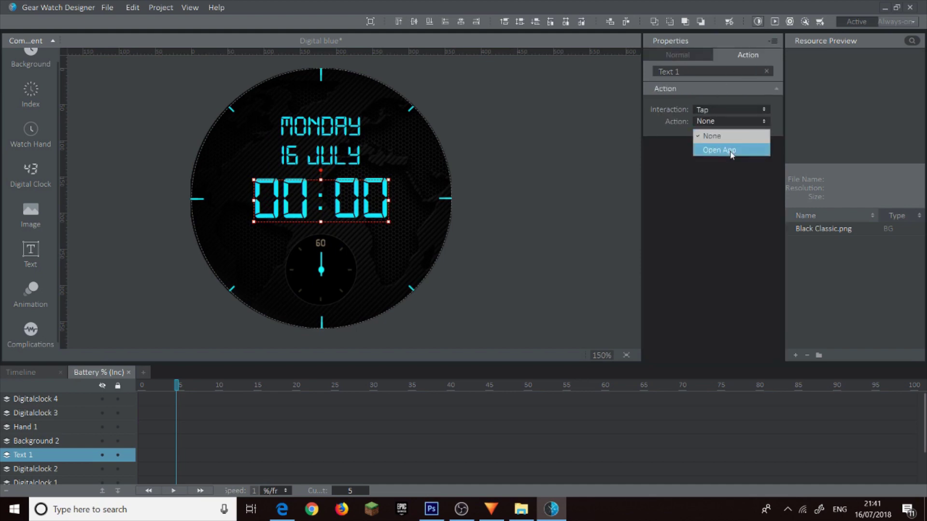
pyautogui.click(730, 150)
pyautogui.click(728, 140)
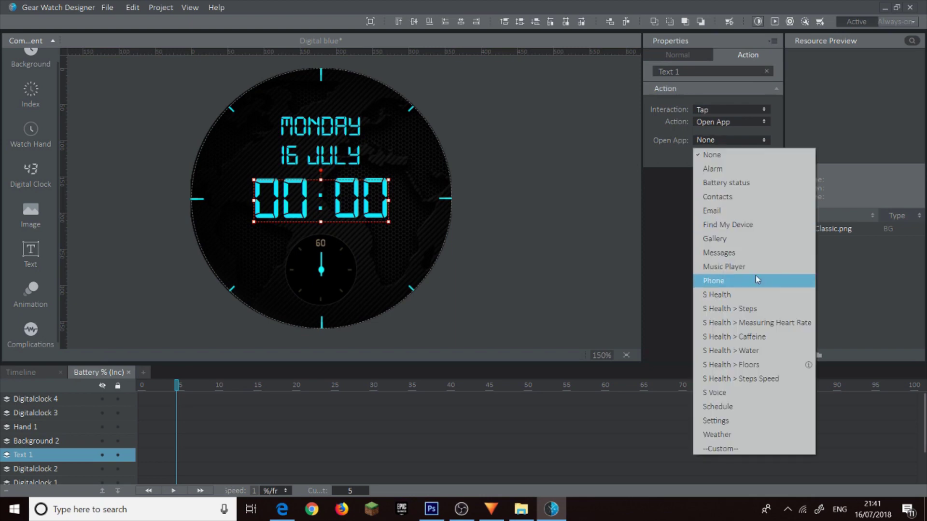
pyautogui.click(762, 169)
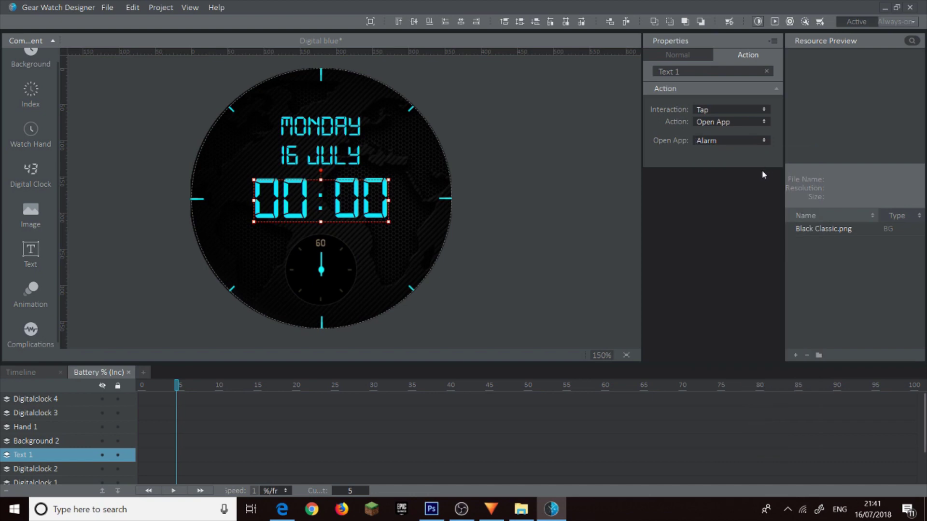
pyautogui.click(336, 285)
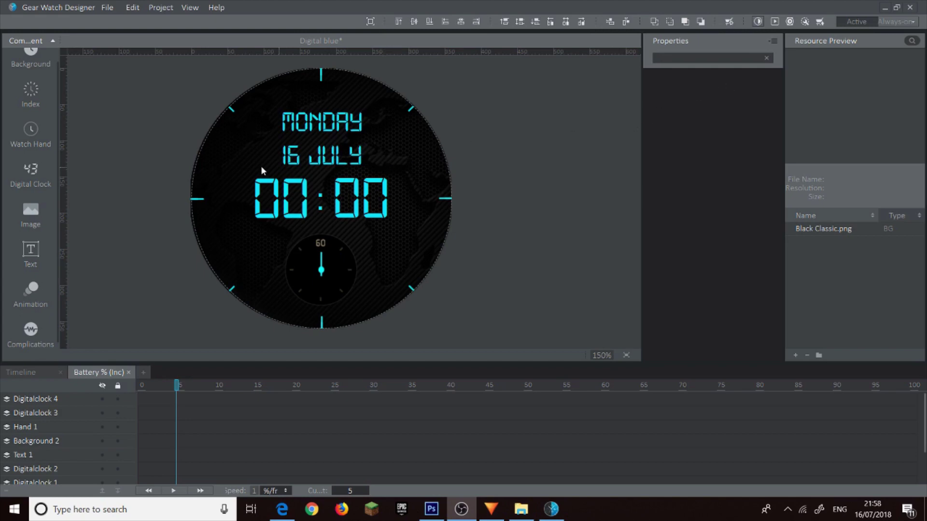
# - Preview the running watch face with the day set to 21 and the month to 9 to check how longer names fit
pyautogui.click(778, 23)
pyautogui.click(775, 22)
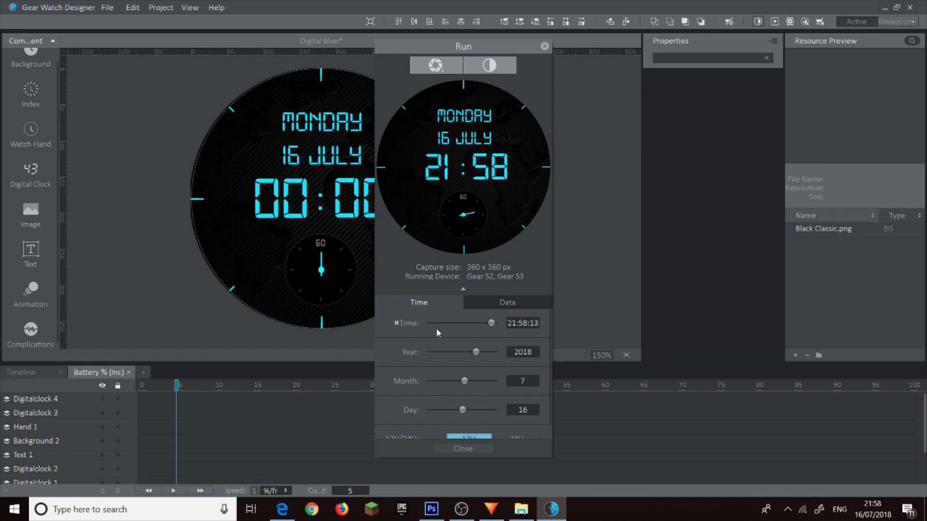
pyautogui.moveTo(463, 409)
pyautogui.mouseDown()
pyautogui.moveTo(453, 408)
pyautogui.moveTo(489, 422)
pyautogui.moveTo(464, 413)
pyautogui.moveTo(477, 418)
pyautogui.mouseUp()
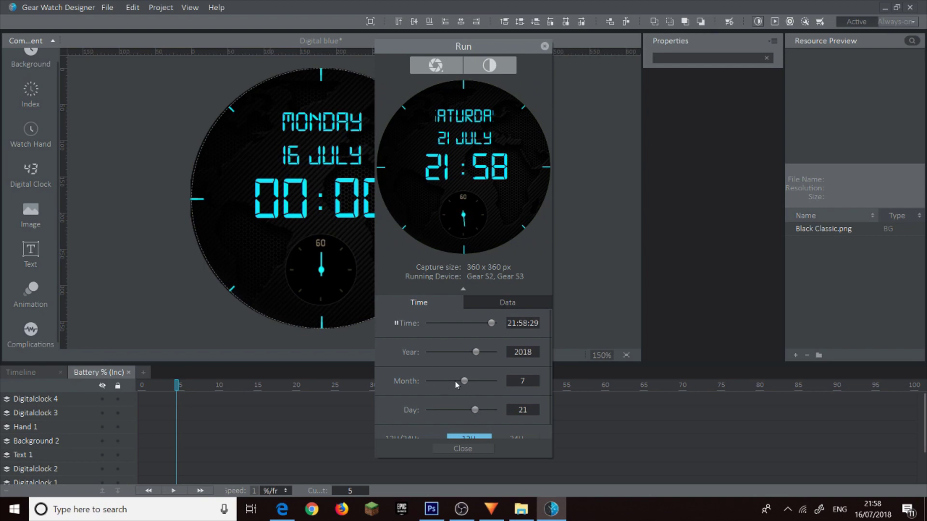
pyautogui.moveTo(463, 381)
pyautogui.mouseDown()
pyautogui.moveTo(425, 379)
pyautogui.moveTo(479, 381)
pyautogui.mouseUp()
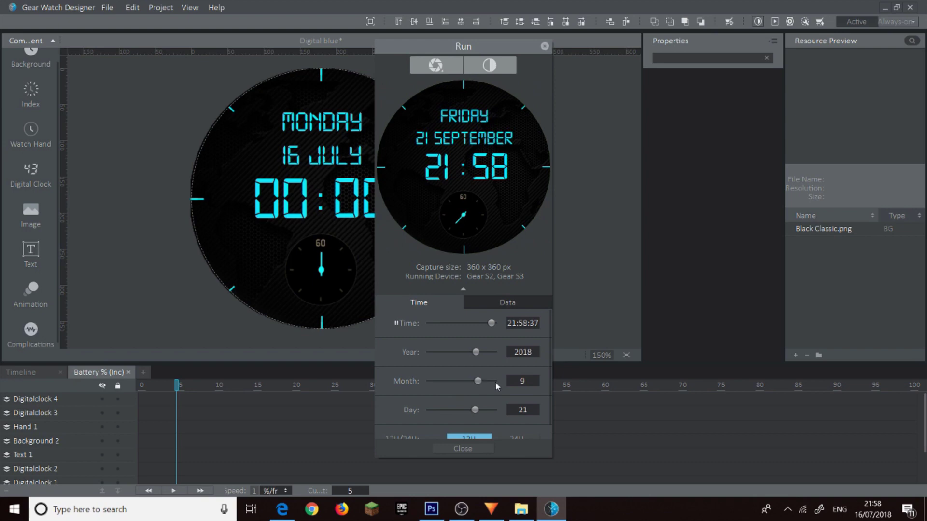
pyautogui.click(542, 47)
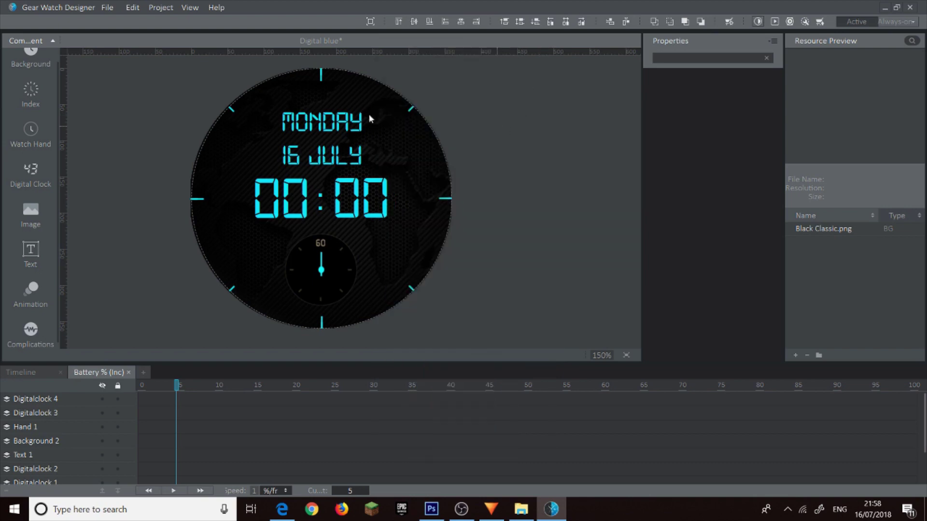
# - Widen the weekday text box on both sides so it spans roughly the width of the time digits
pyautogui.click(336, 122)
pyautogui.moveTo(371, 124); pyautogui.dragTo(398, 126)
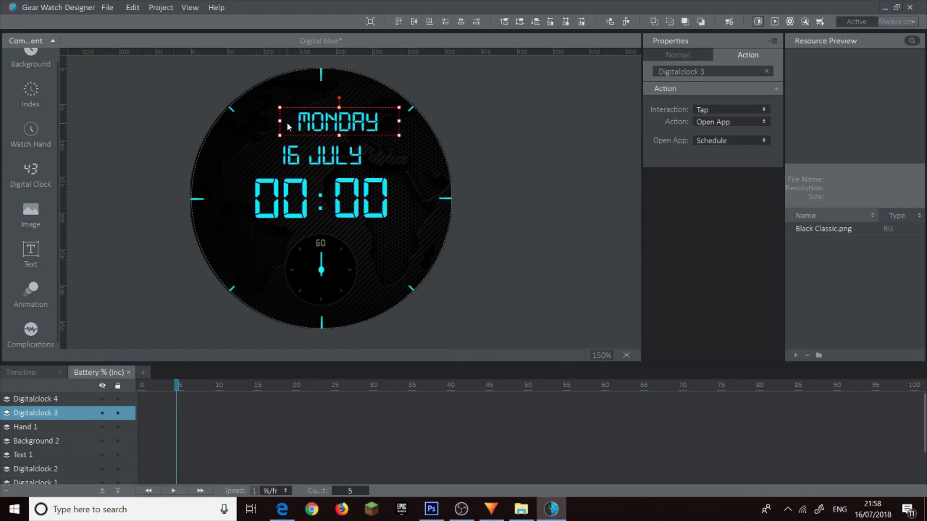
pyautogui.moveTo(280, 121); pyautogui.dragTo(254, 118)
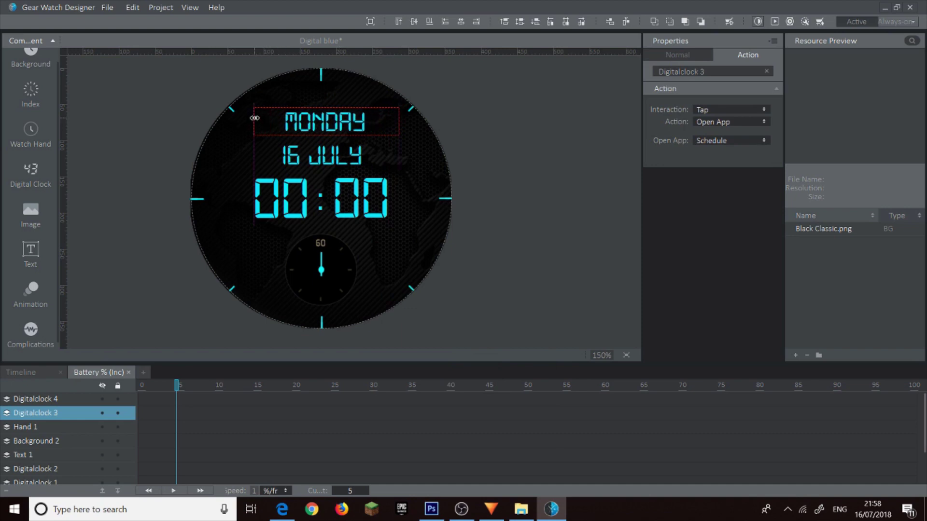
pyautogui.click(600, 228)
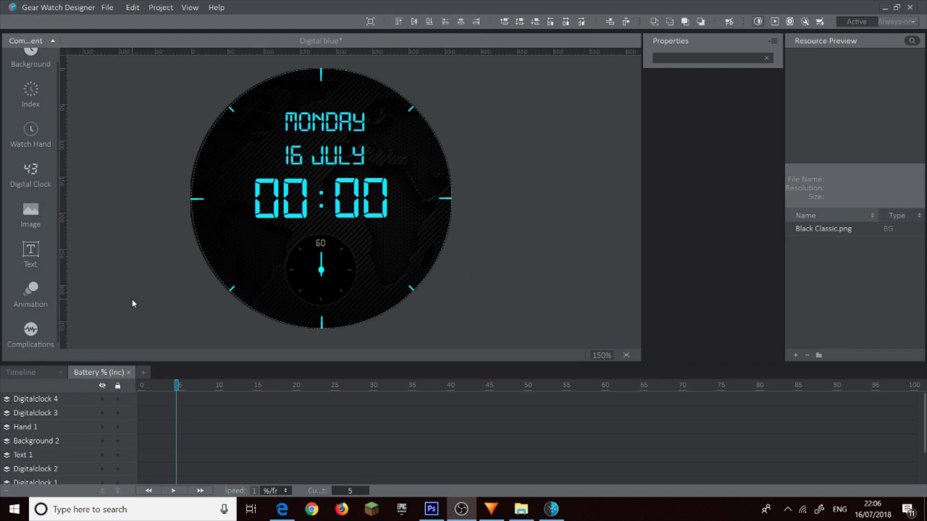
# - Add the Digital battery complication and place it to the left of the weekday and date texts
pyautogui.click(33, 329)
pyautogui.click(34, 332)
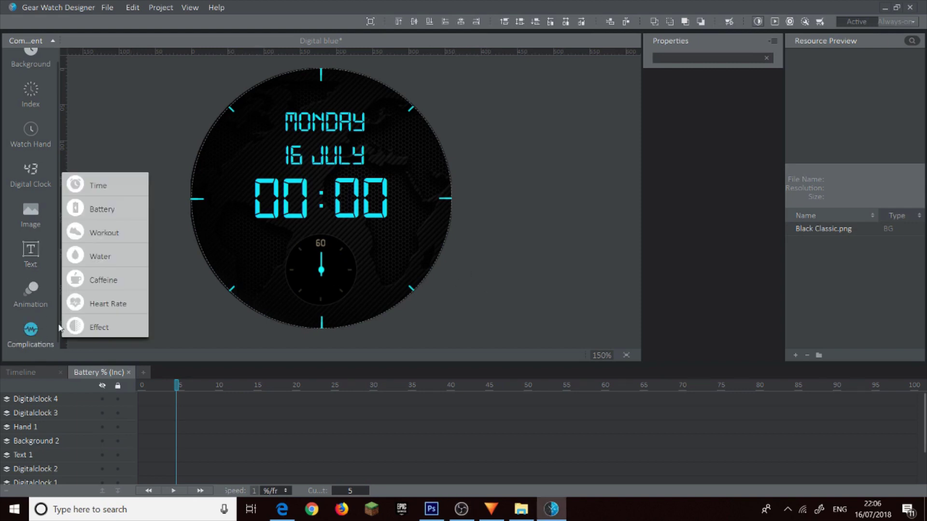
pyautogui.moveTo(98, 214)
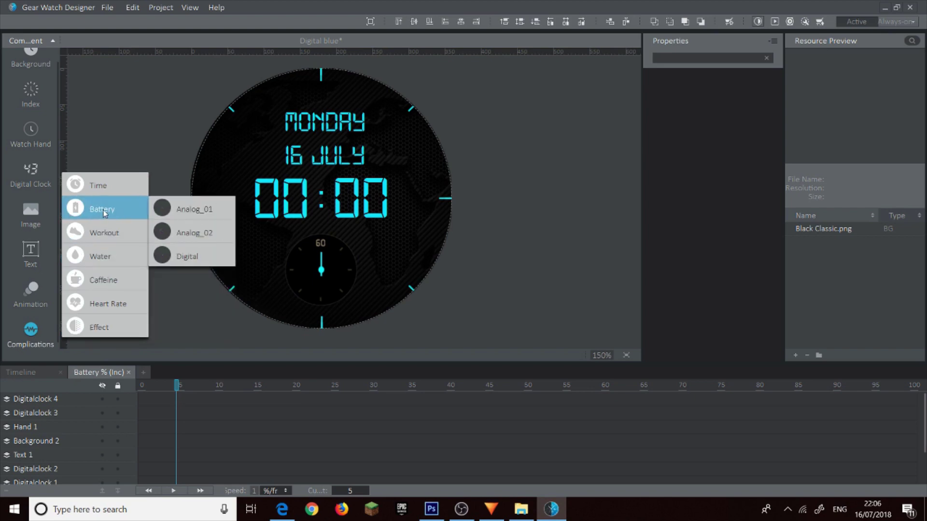
pyautogui.moveTo(197, 211)
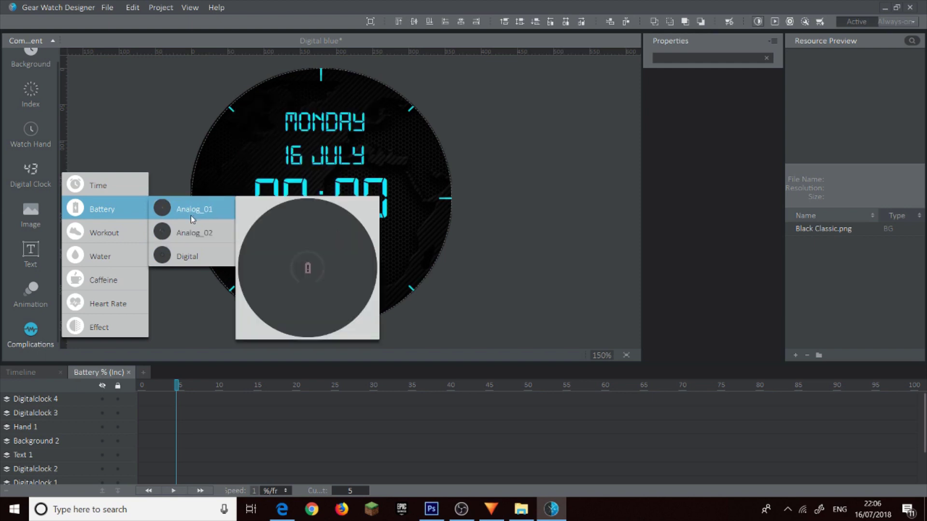
pyautogui.click(190, 256)
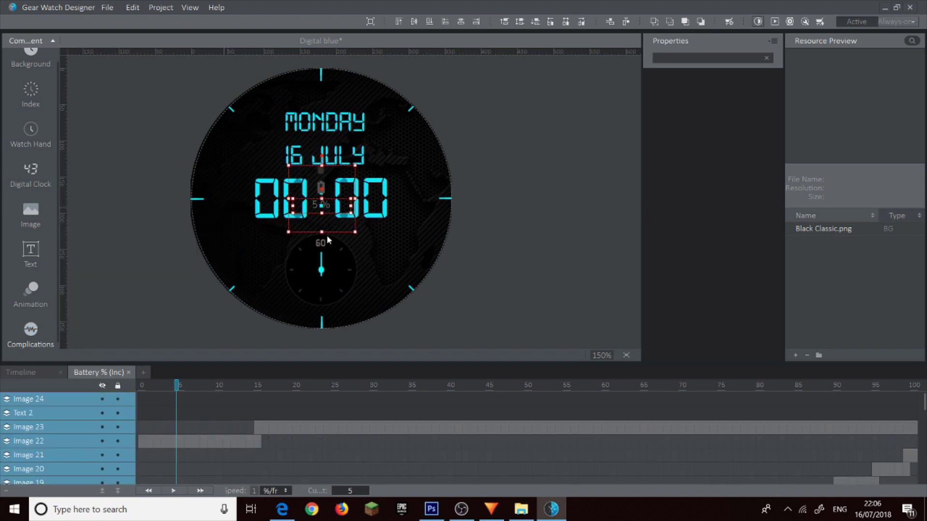
pyautogui.moveTo(345, 230); pyautogui.dragTo(268, 184)
pyautogui.click(524, 208)
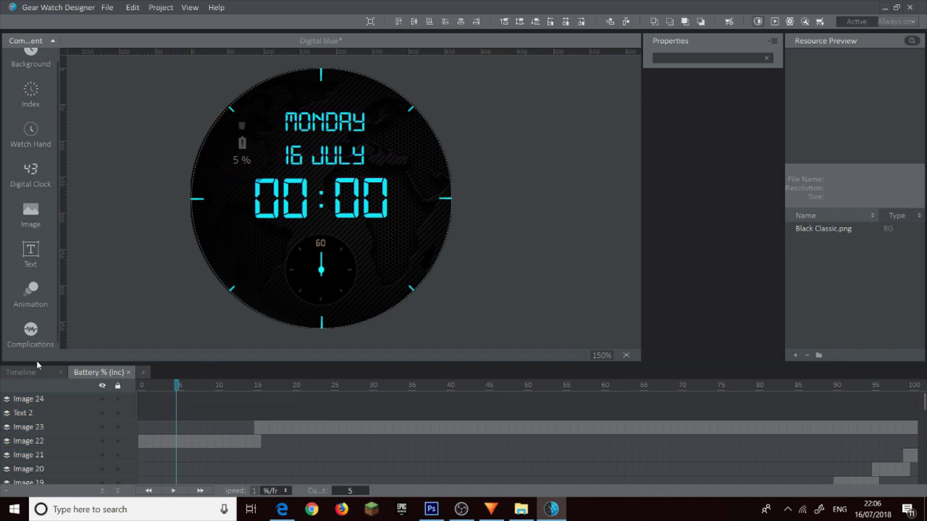
# - Examine the standard and Battery % timelines, enlarging the timeline area to view the frame ranges of the battery images
pyautogui.click(31, 374)
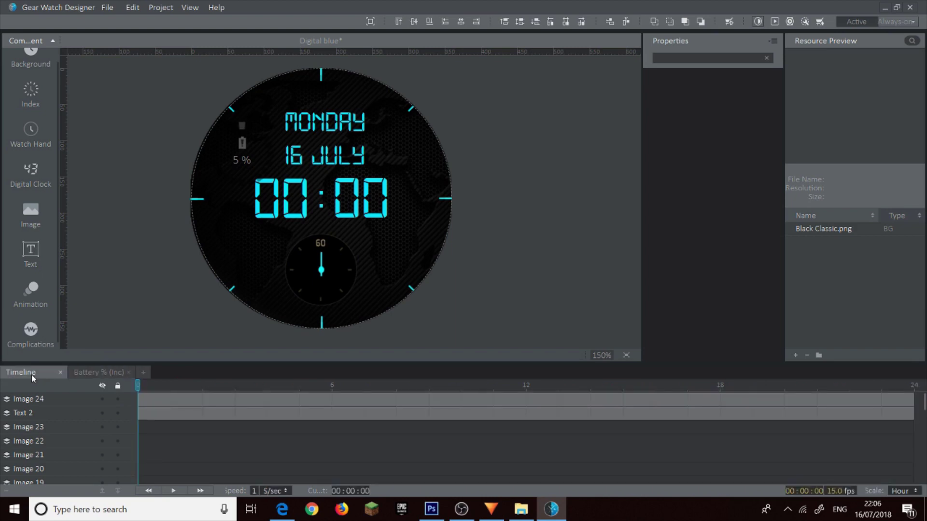
pyautogui.click(103, 374)
pyautogui.click(143, 373)
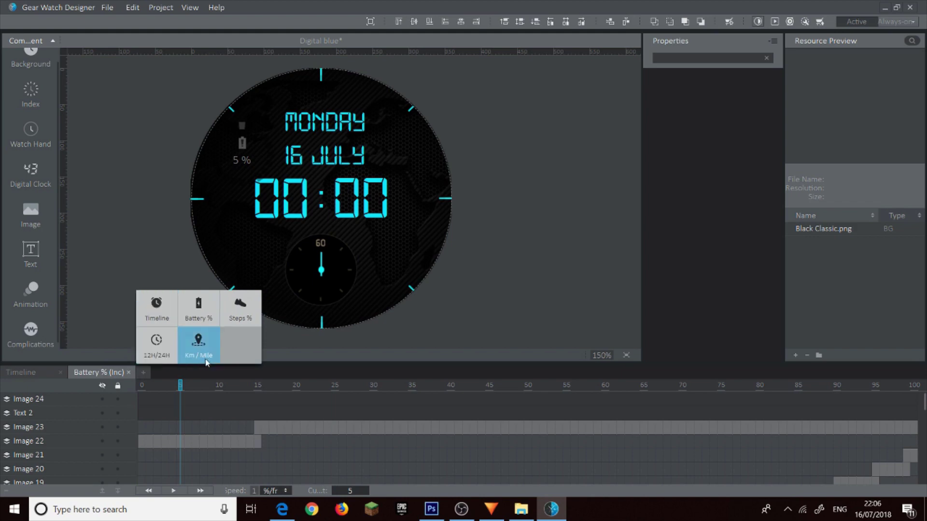
pyautogui.click(110, 375)
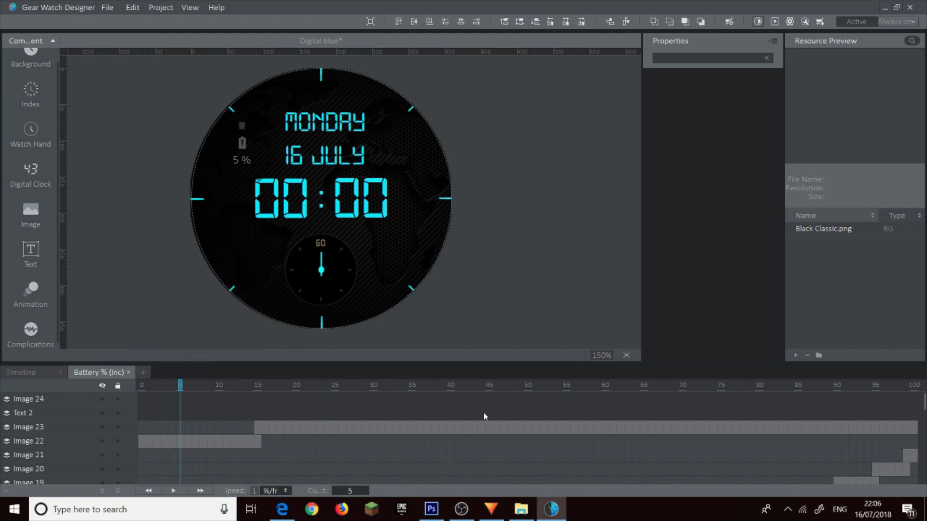
pyautogui.moveTo(494, 365); pyautogui.dragTo(502, 215)
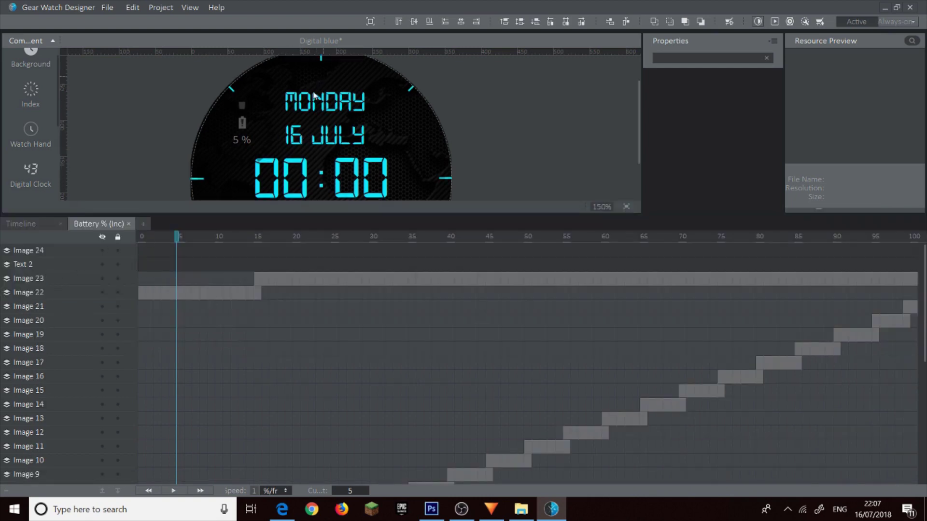
# - Scrub the Battery % timeline between 0 and 100, checking around 15, to preview how the battery complication changes with charge
pyautogui.moveTo(180, 240); pyautogui.dragTo(917, 275)
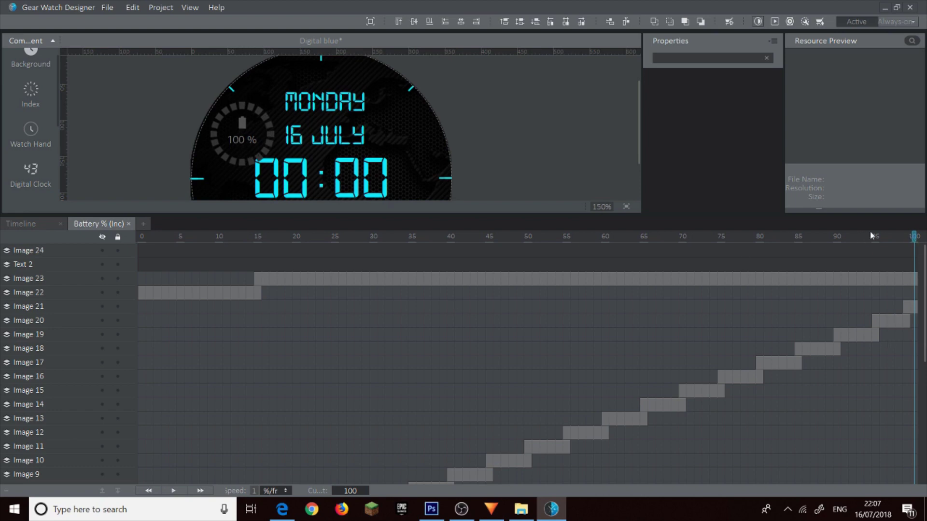
pyautogui.moveTo(913, 242); pyautogui.dragTo(258, 237)
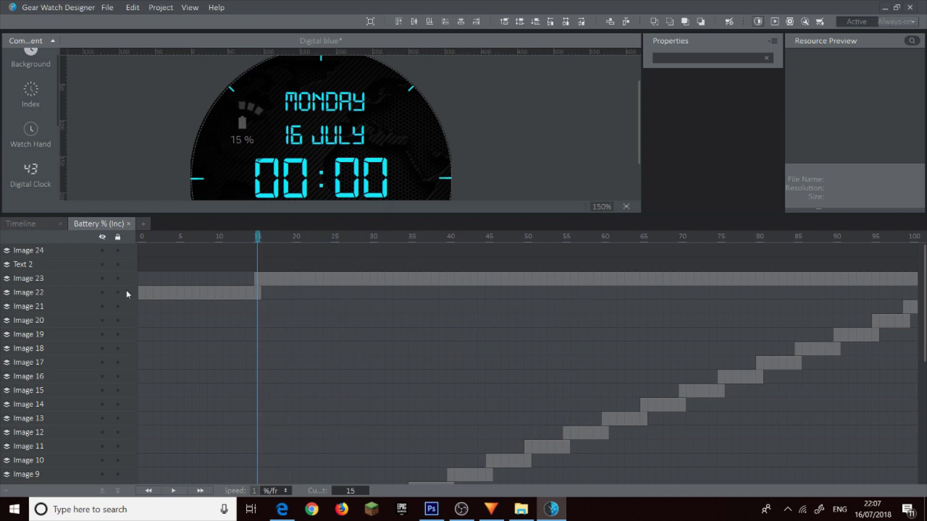
pyautogui.click(253, 232)
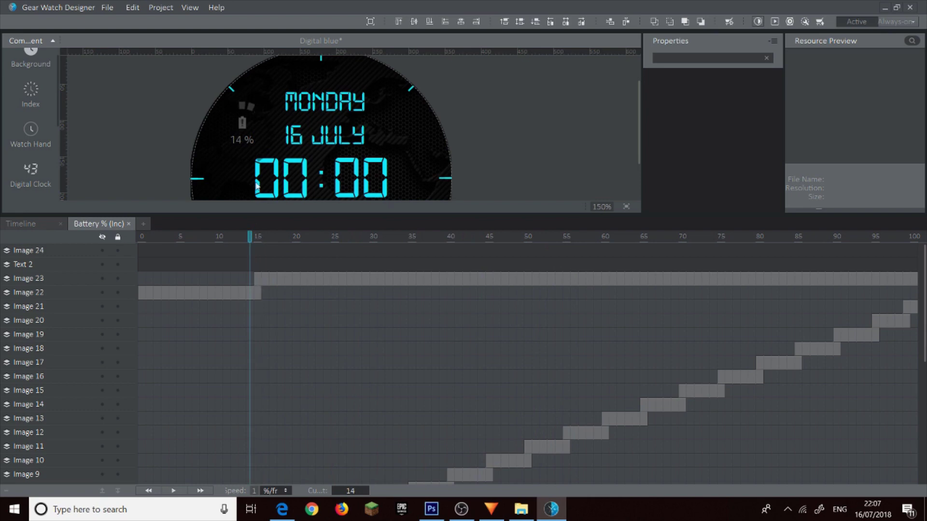
pyautogui.moveTo(250, 239); pyautogui.dragTo(124, 276)
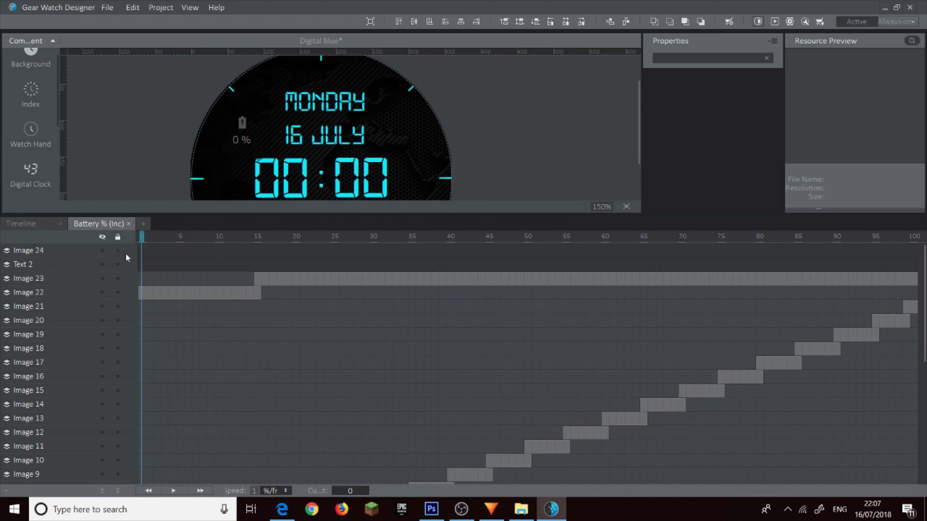
# - Delete the battery ring segments and their background, layers Image 21 down to Image 1, from the Battery % timeline
pyautogui.click(82, 306)
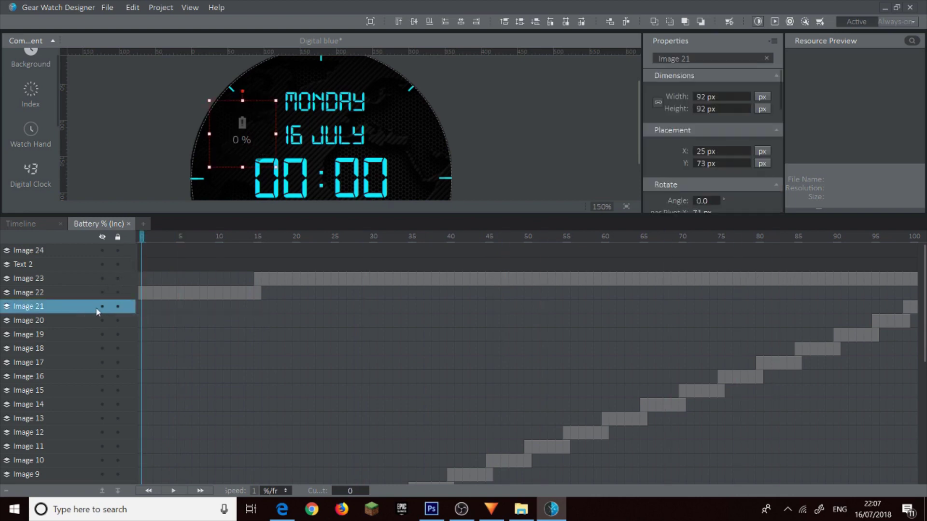
pyautogui.scroll(-5, 89, 313)
pyautogui.scroll(-2, 87, 325)
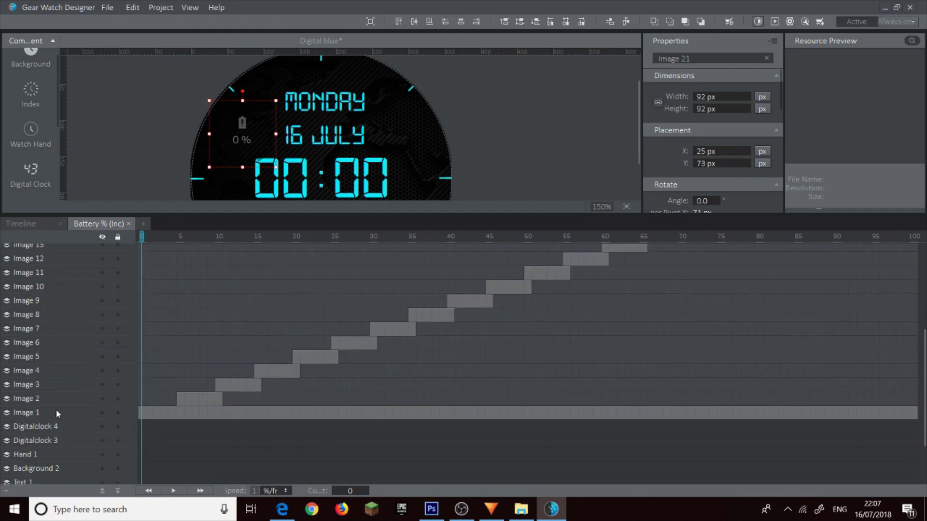
pyautogui.keyDown('shift'); pyautogui.click(54, 413); pyautogui.keyUp('shift')
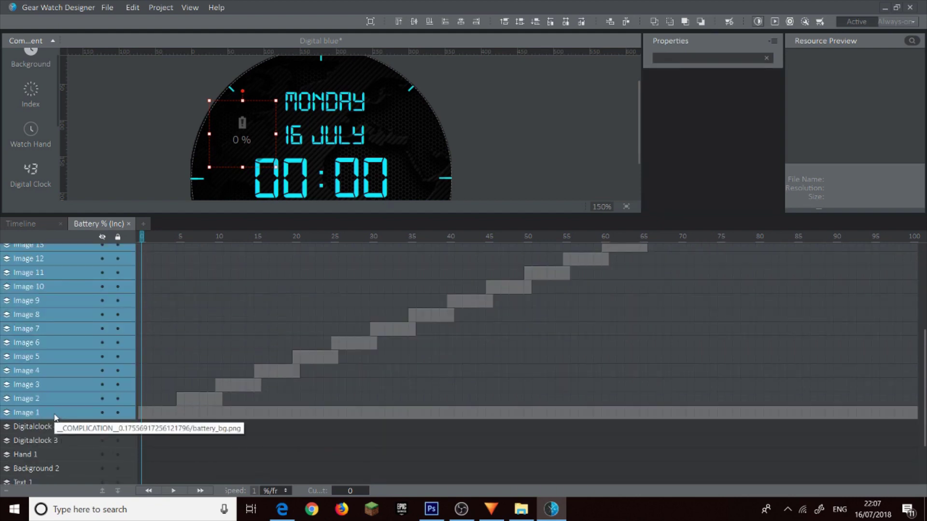
pyautogui.press('Delete')
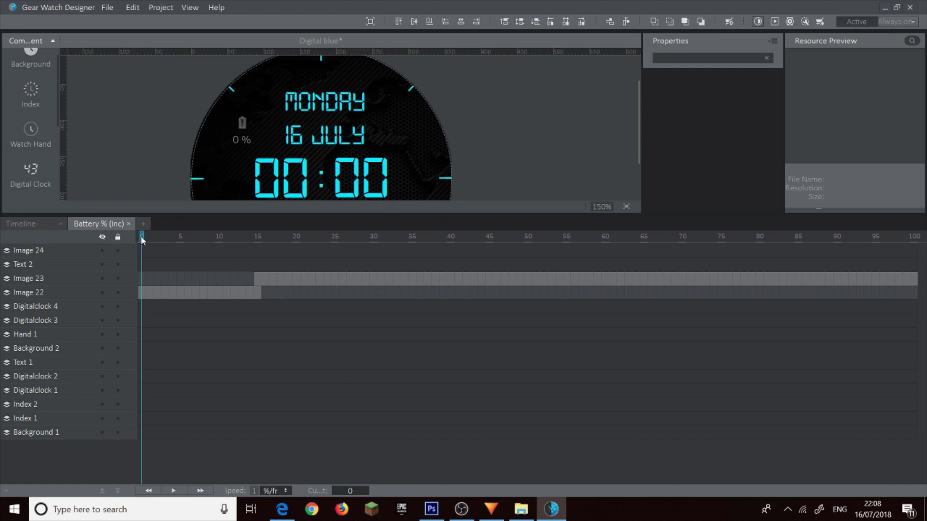
# - Preview the remaining battery icon and percentage text across the 0 to 100 range, and enlarge the canvas area again
pyautogui.moveTo(142, 240); pyautogui.dragTo(917, 282)
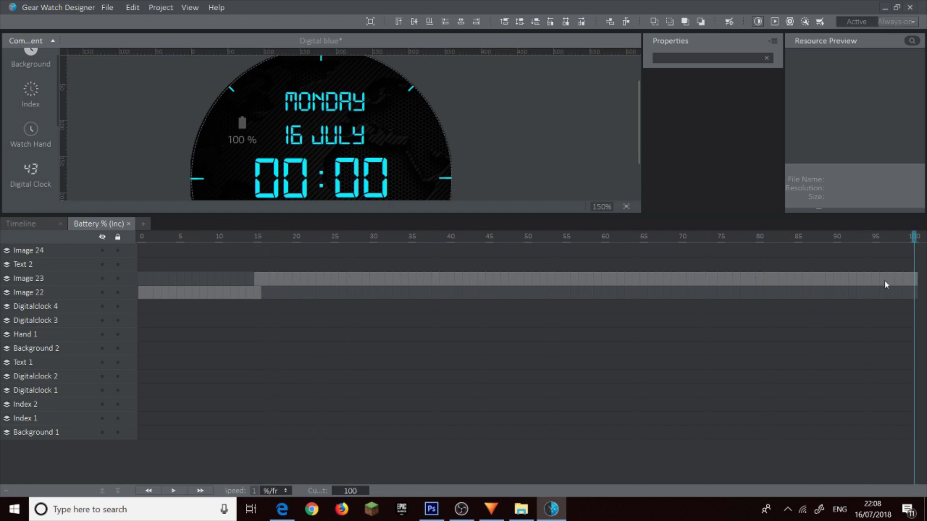
pyautogui.moveTo(884, 280); pyautogui.dragTo(118, 265)
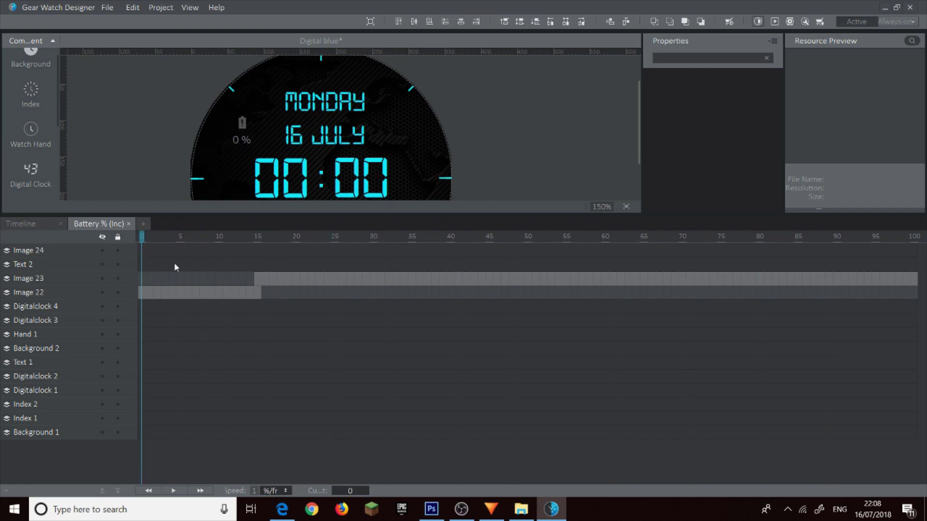
pyautogui.moveTo(173, 262); pyautogui.dragTo(411, 362)
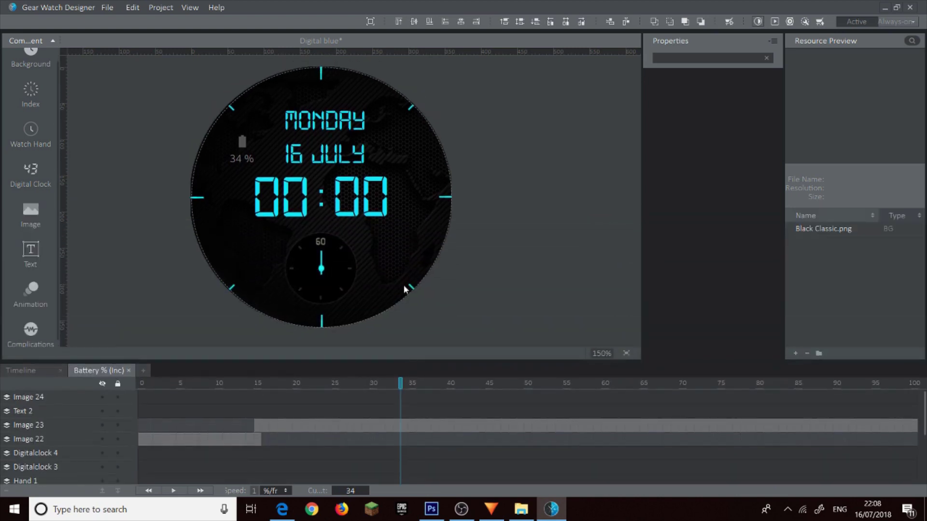
# - Try to shrink the battery's tap area, Image 24, around the icon and percentage text, and undo the resize
pyautogui.click(244, 141)
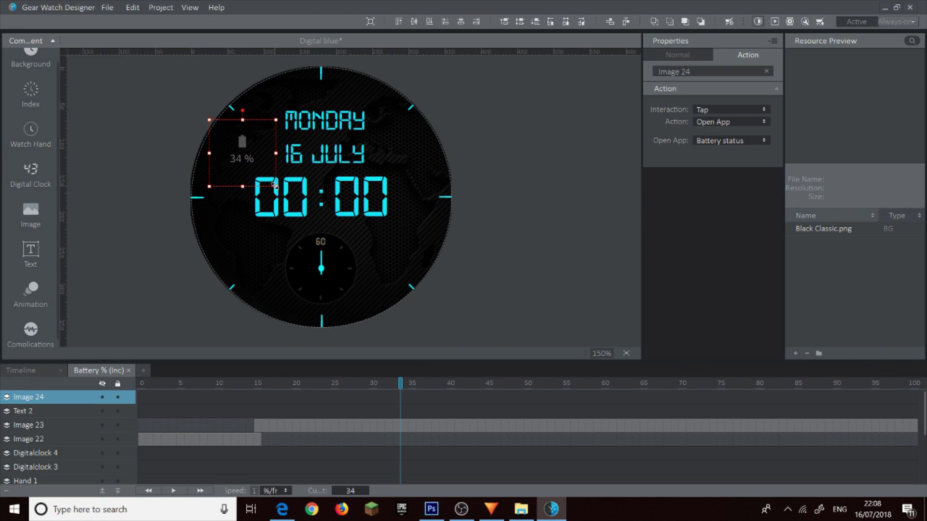
pyautogui.moveTo(276, 187); pyautogui.dragTo(259, 171)
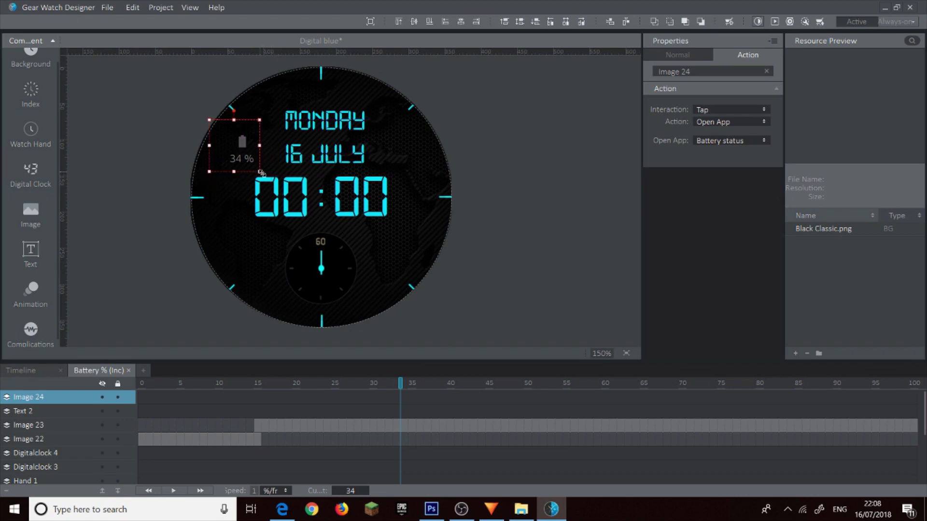
pyautogui.hotkey('ctrl', 'z')
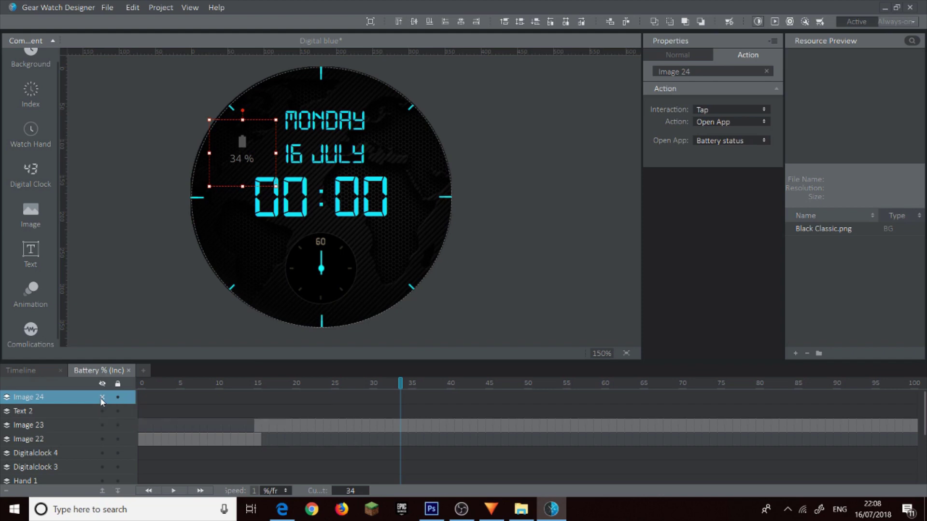
# - Toggle the visibility of Image 22 at battery levels 34 and 7 to check which battery icon it controls
pyautogui.click(102, 440)
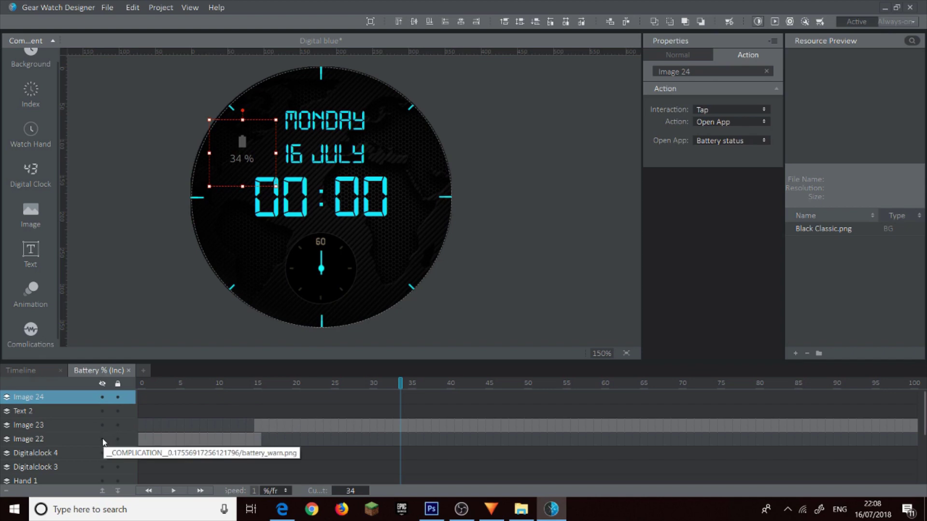
pyautogui.click(102, 439)
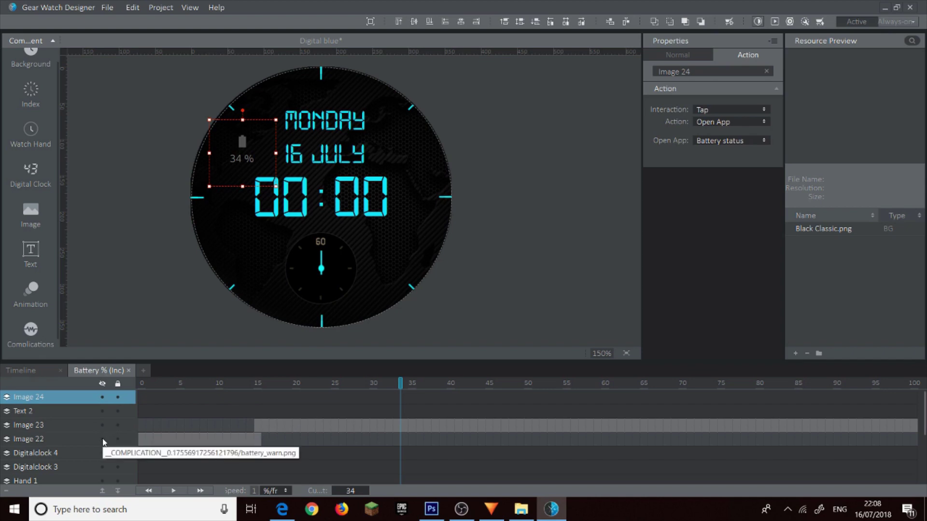
pyautogui.moveTo(400, 383); pyautogui.dragTo(195, 388)
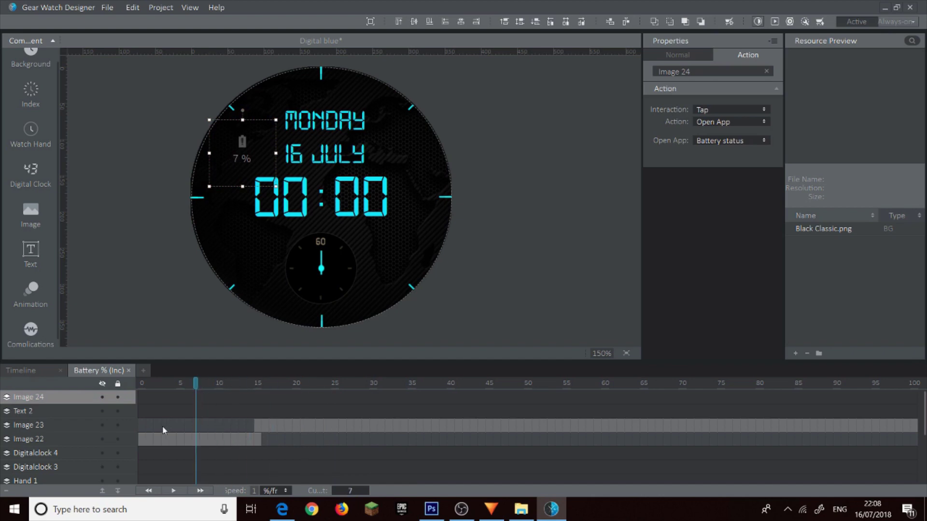
pyautogui.click(104, 439)
pyautogui.click(105, 440)
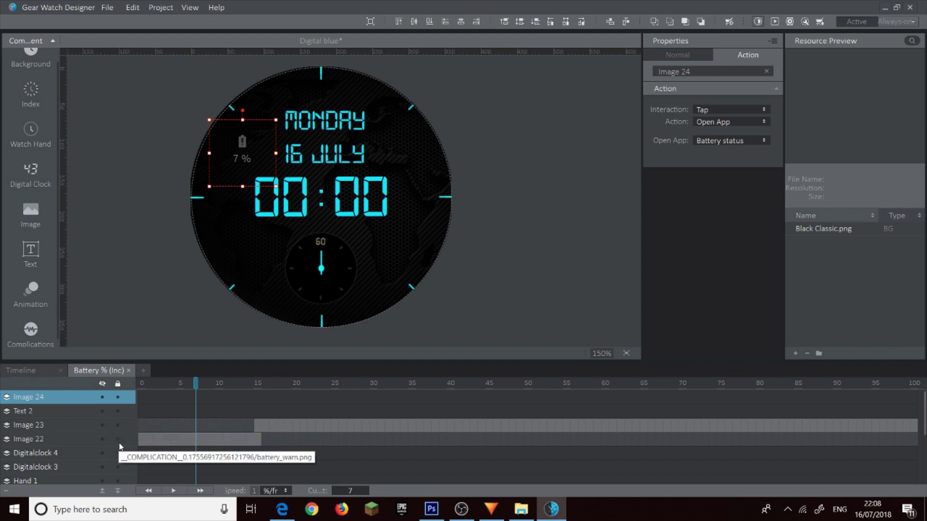
# - Enable Adjust Color on the low-battery icon, Image 22, and tint it red with the hue and saturation settings
pyautogui.click(33, 442)
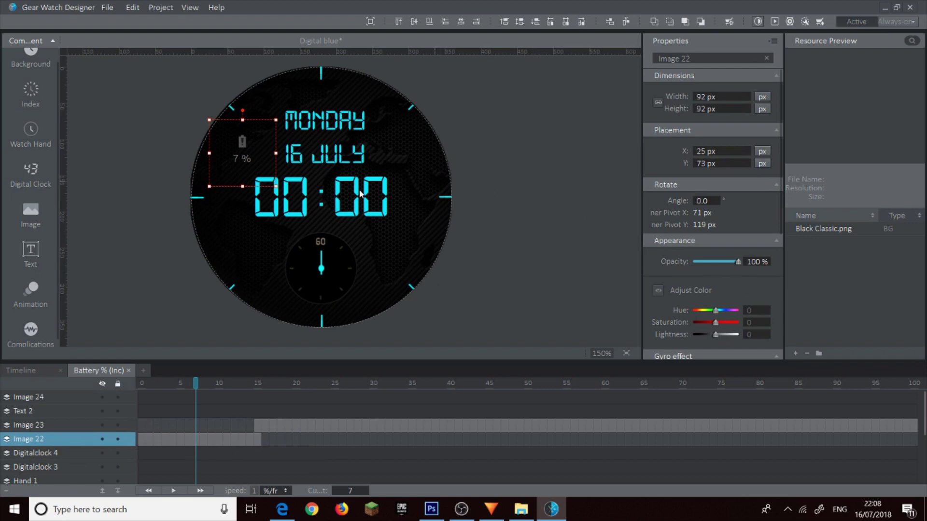
pyautogui.click(657, 290)
pyautogui.moveTo(715, 311)
pyautogui.mouseDown()
pyautogui.moveTo(688, 313)
pyautogui.moveTo(722, 311)
pyautogui.mouseUp()
pyautogui.moveTo(716, 323)
pyautogui.mouseDown()
pyautogui.moveTo(732, 325)
pyautogui.moveTo(706, 312)
pyautogui.moveTo(716, 319)
pyautogui.mouseUp()
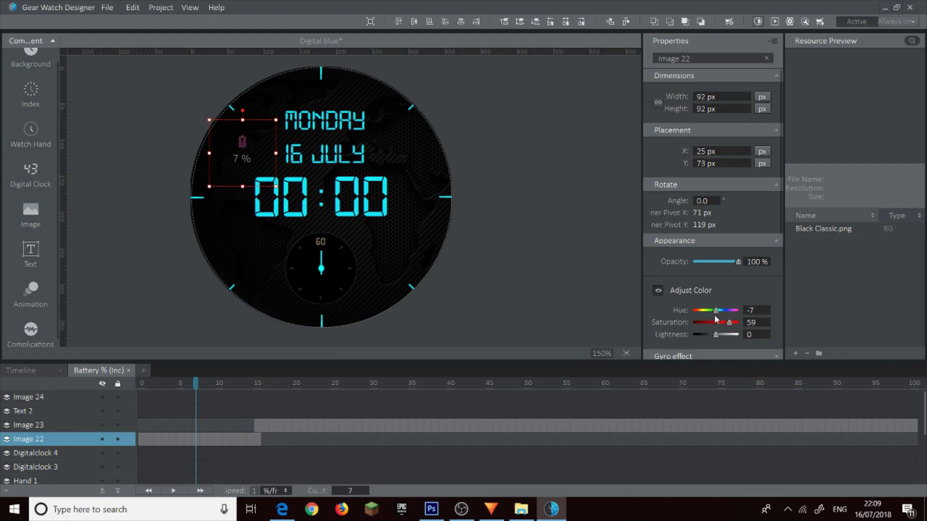
pyautogui.moveTo(728, 323); pyautogui.dragTo(715, 310)
pyautogui.click(715, 308)
pyautogui.click(575, 236)
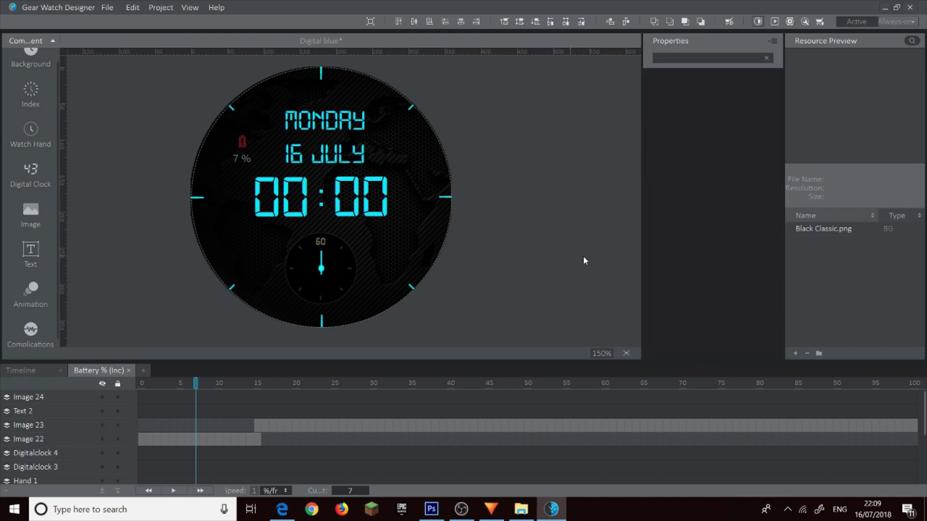
# - Brighten the normal battery icon, Image 23, at battery level 25 by setting its lightness to 50
pyautogui.moveTo(195, 383); pyautogui.dragTo(214, 410)
pyautogui.click(335, 426)
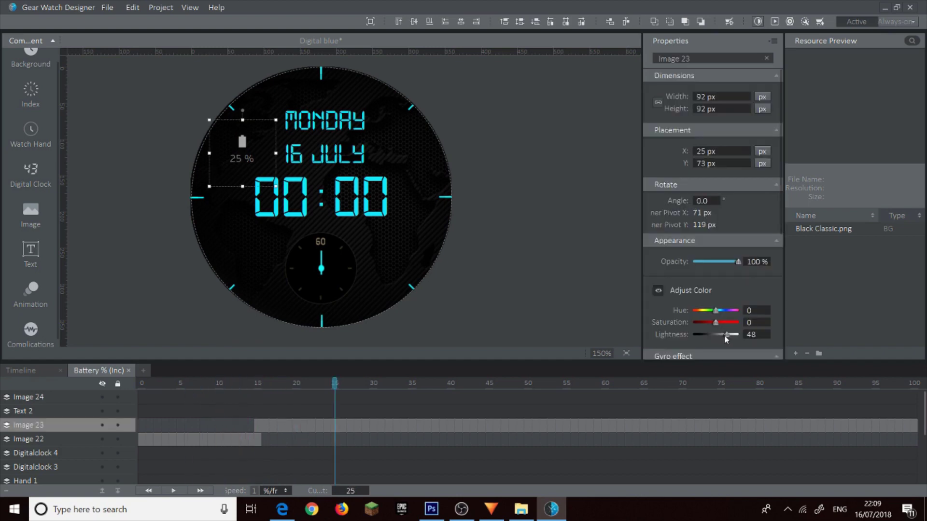
pyautogui.moveTo(724, 334); pyautogui.dragTo(726, 338)
pyautogui.moveTo(725, 338); pyautogui.dragTo(728, 335)
pyautogui.write('50')
pyautogui.click(583, 311)
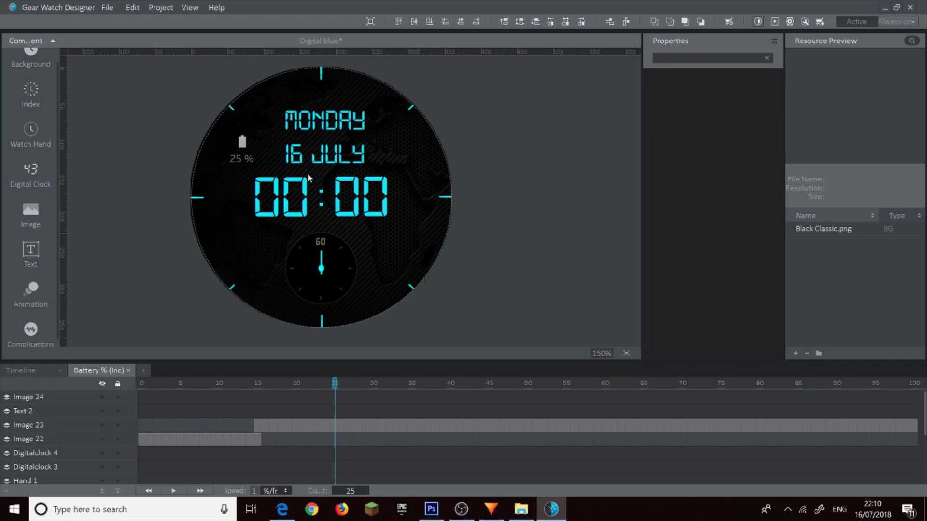
# - Change the color of the battery percentage text, Text 2, to the light grey DADADA
pyautogui.click(234, 161)
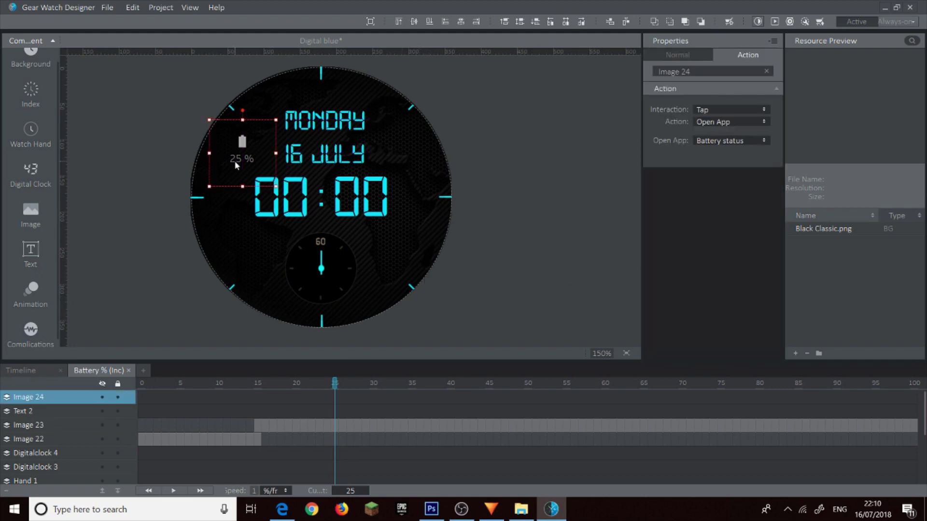
pyautogui.click(41, 412)
pyautogui.scroll(-5, 743, 274)
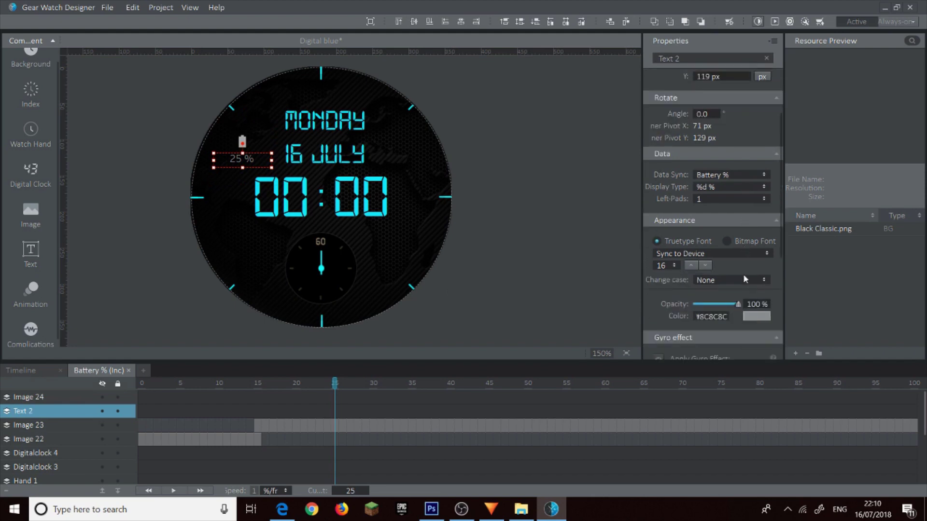
pyautogui.click(758, 258)
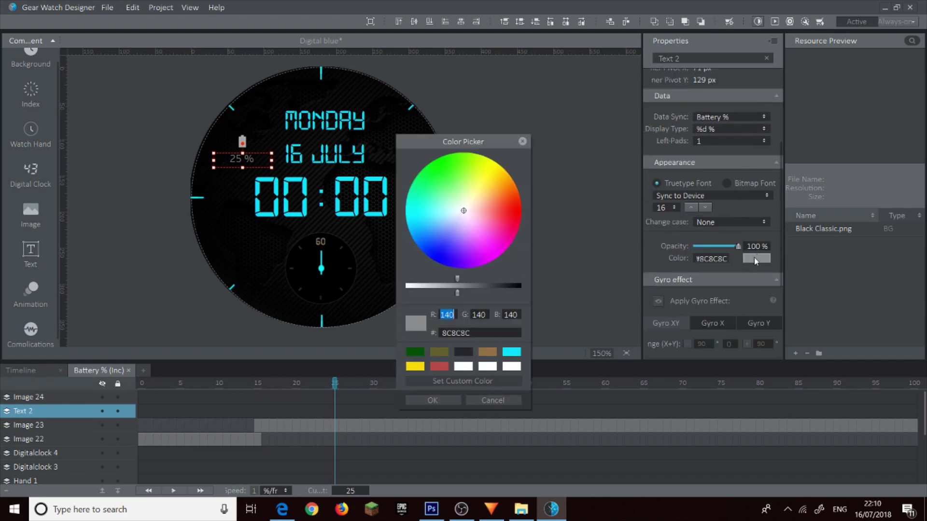
pyautogui.moveTo(441, 290); pyautogui.dragTo(422, 291)
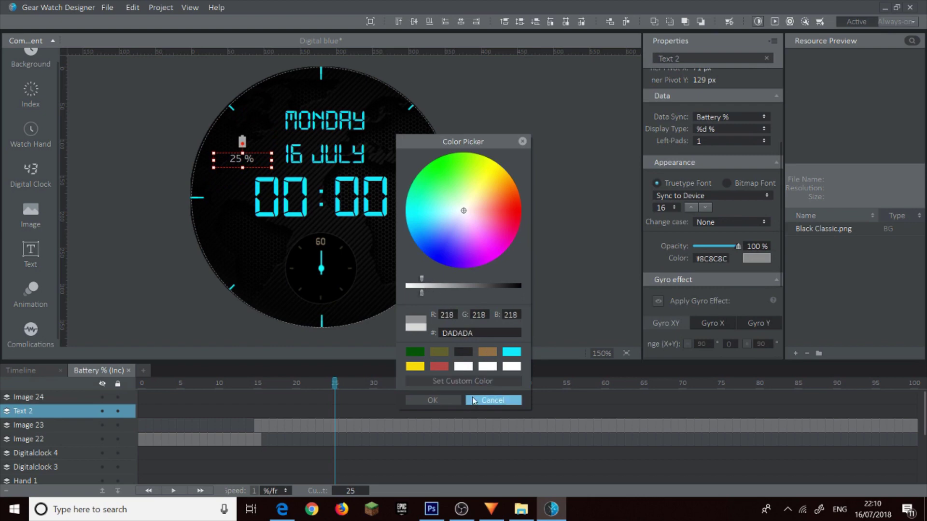
pyautogui.click(434, 400)
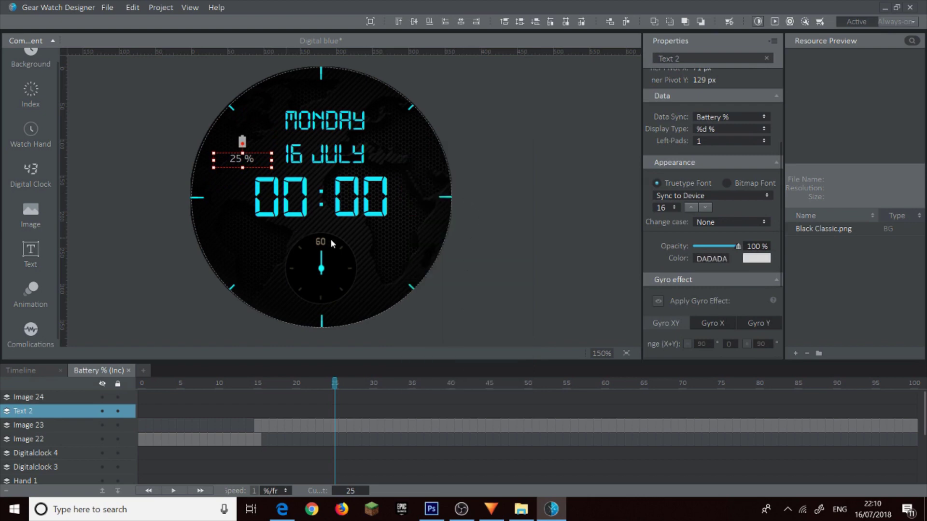
pyautogui.click(593, 221)
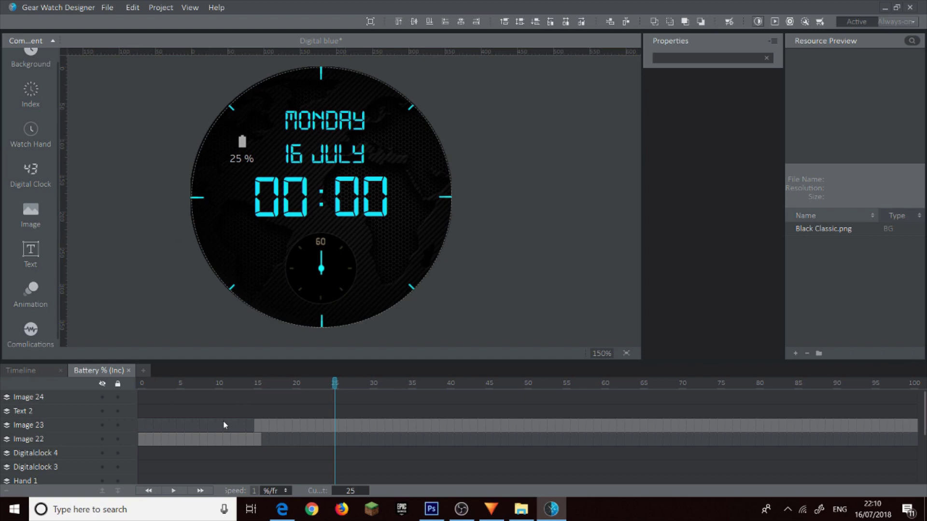
# - Insert the Phone image from the You tube folder, scaled to about 40 × 43 px, at about X 31, Y 201 below the battery complication
pyautogui.click(38, 331)
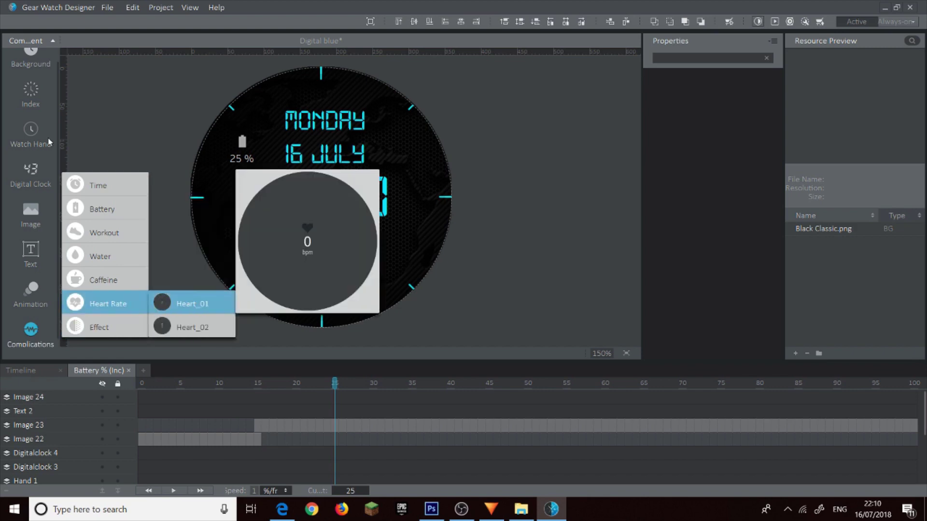
pyautogui.scroll(1, 42, 118)
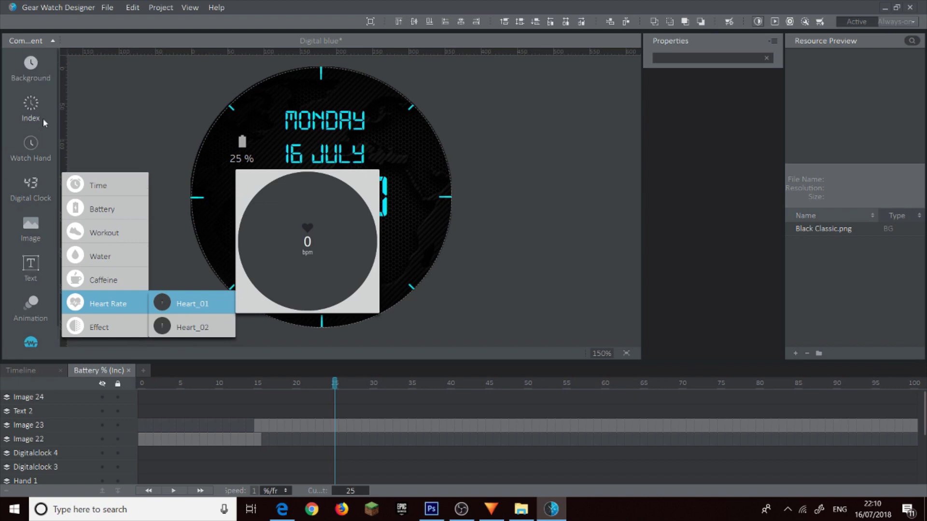
pyautogui.click(31, 224)
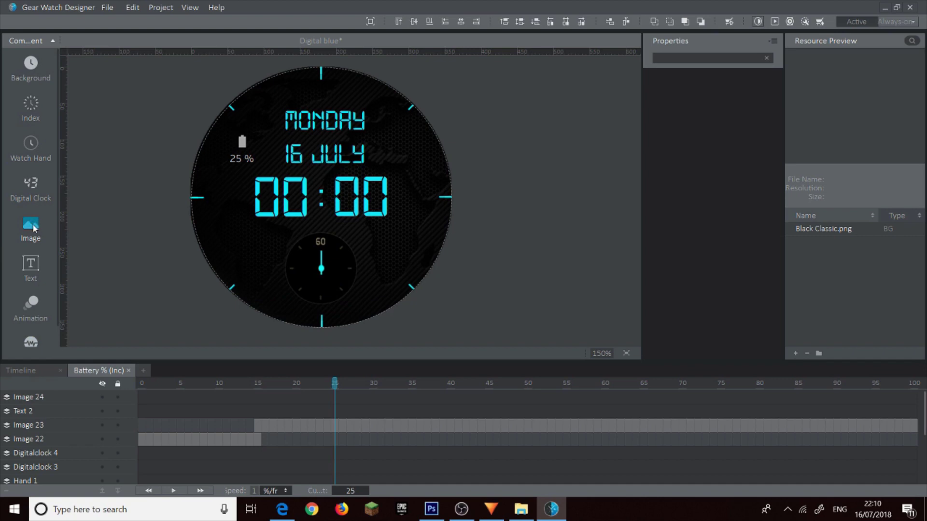
pyautogui.click(34, 228)
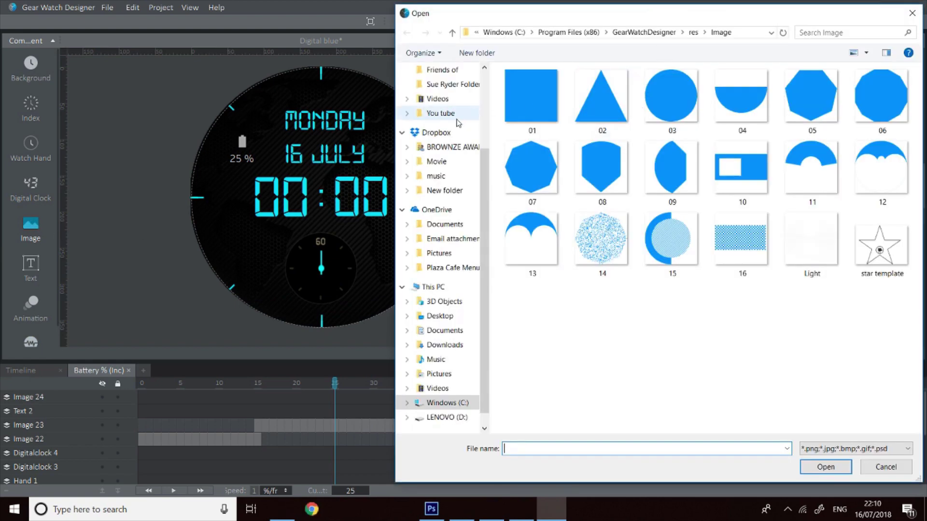
pyautogui.click(452, 118)
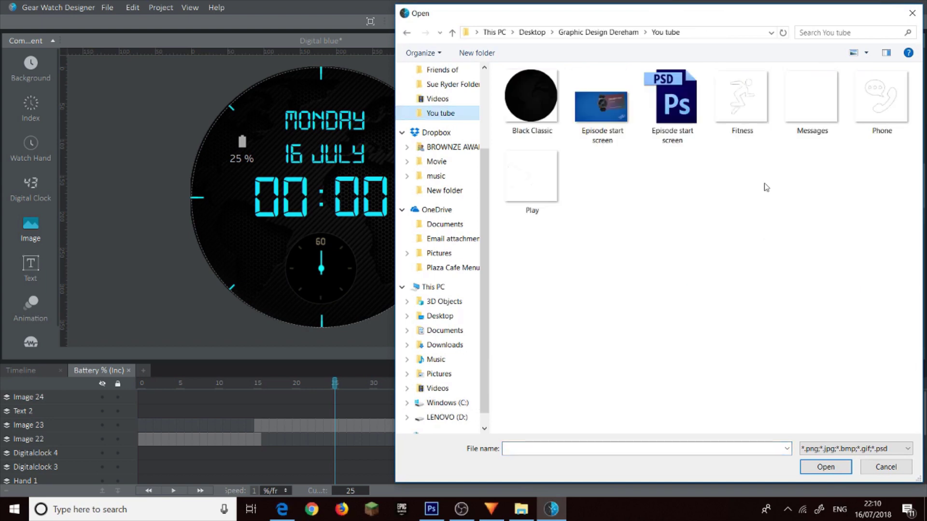
pyautogui.click(890, 107)
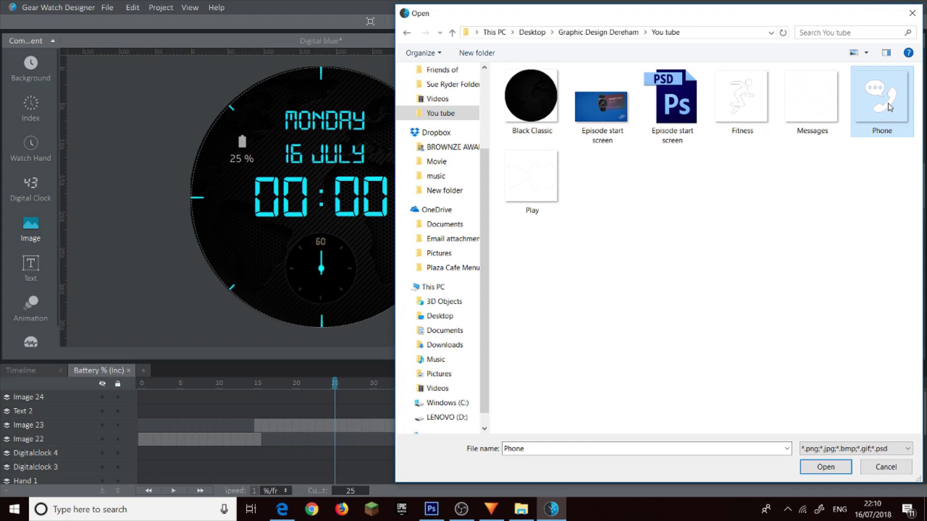
pyautogui.doubleClick(891, 107)
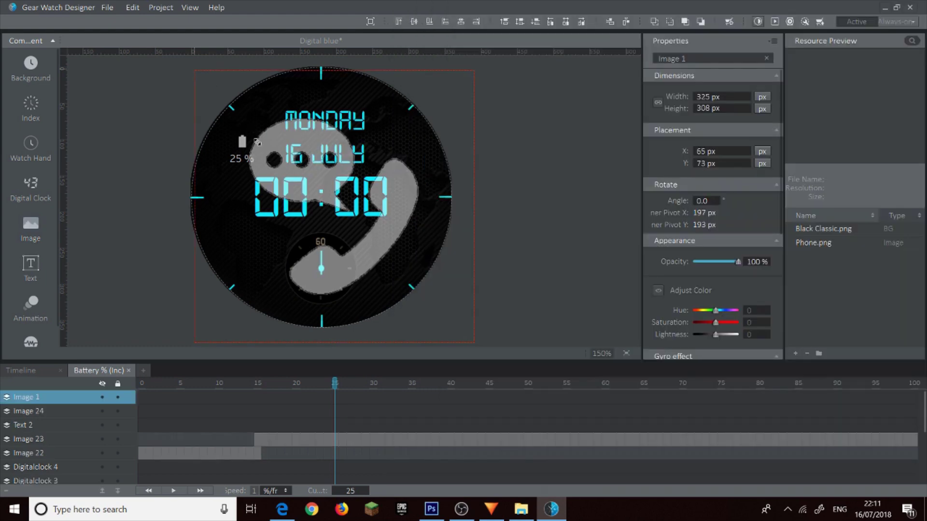
pyautogui.moveTo(257, 142); pyautogui.dragTo(236, 230)
pyautogui.moveTo(210, 199); pyautogui.dragTo(234, 234)
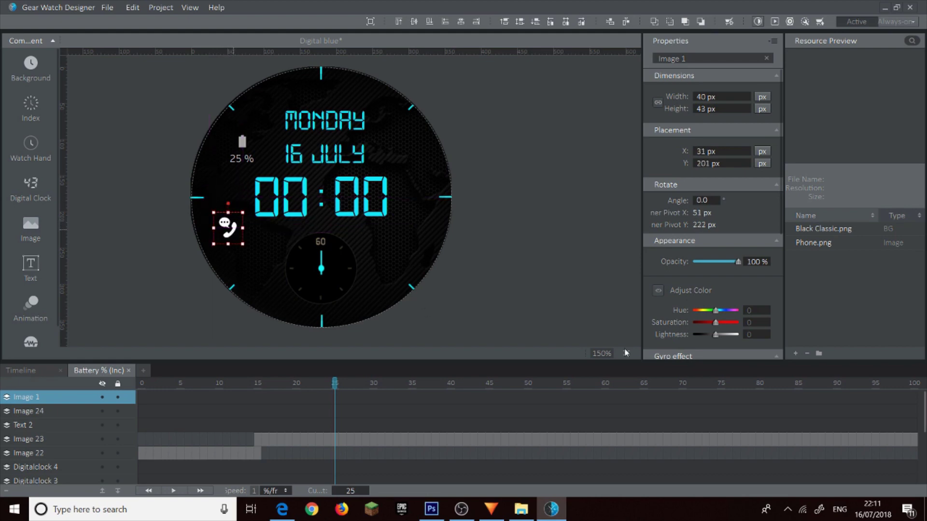
# - Set the phone icon as a button whose tap action opens the Phone app
pyautogui.click(772, 41)
pyautogui.click(752, 53)
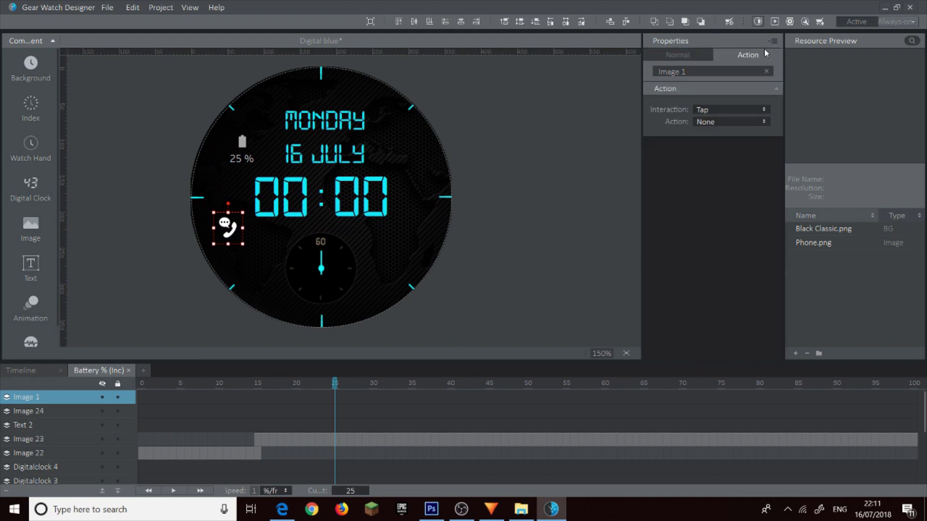
pyautogui.click(726, 121)
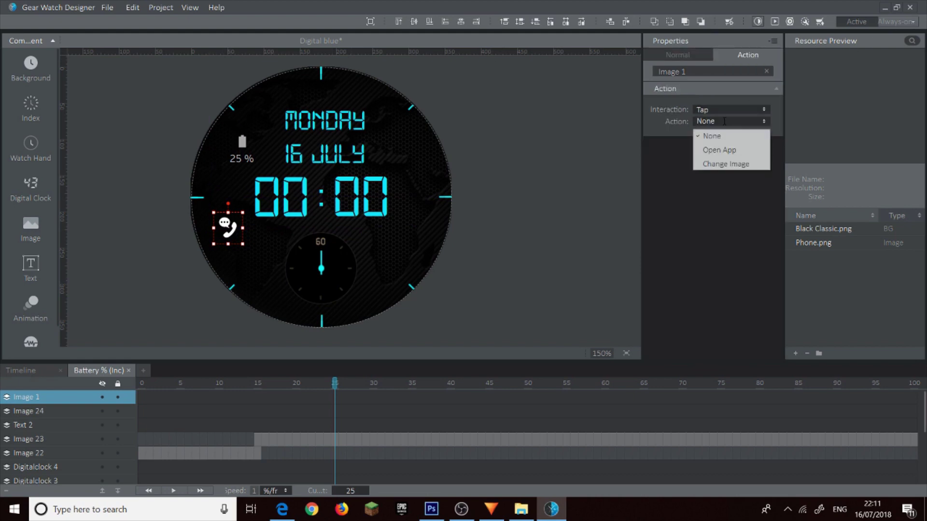
pyautogui.click(733, 150)
pyautogui.click(731, 141)
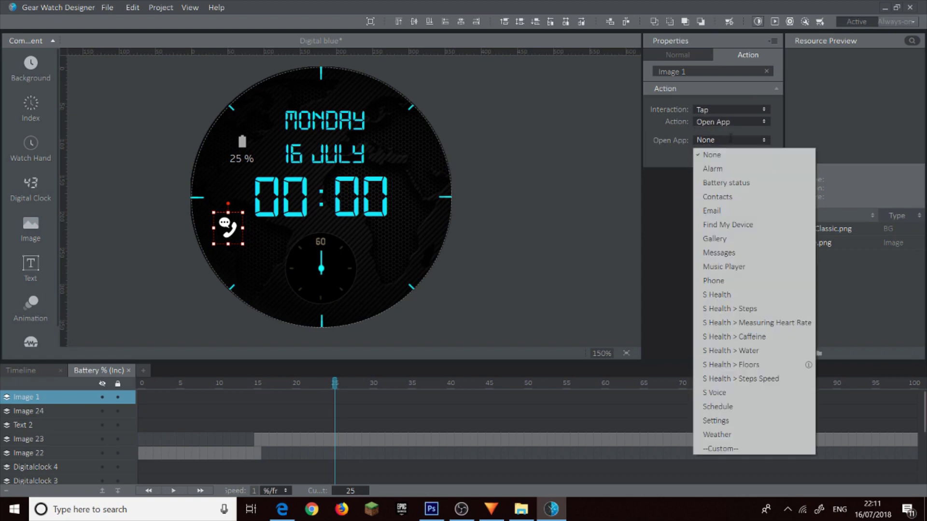
pyautogui.click(737, 282)
pyautogui.click(514, 282)
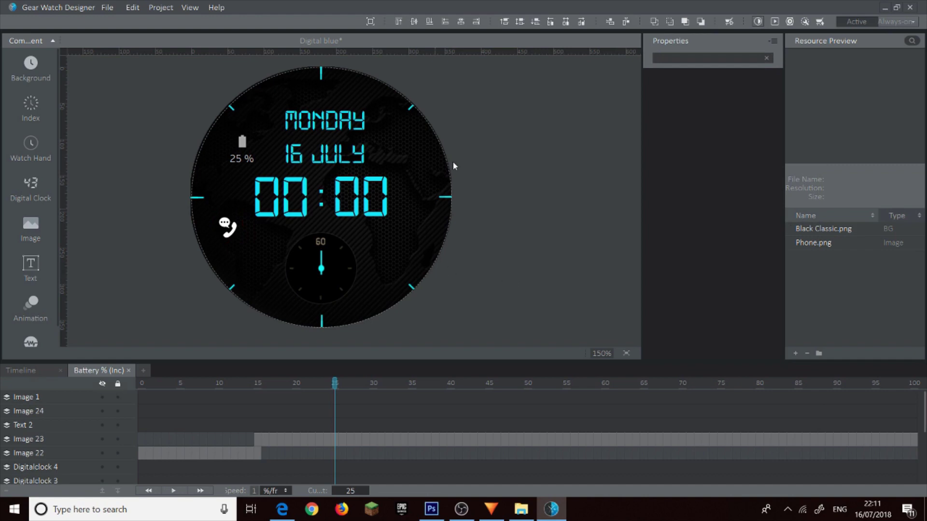
# - Lower the phone icon's opacity slightly to turn it light grey
pyautogui.click(230, 236)
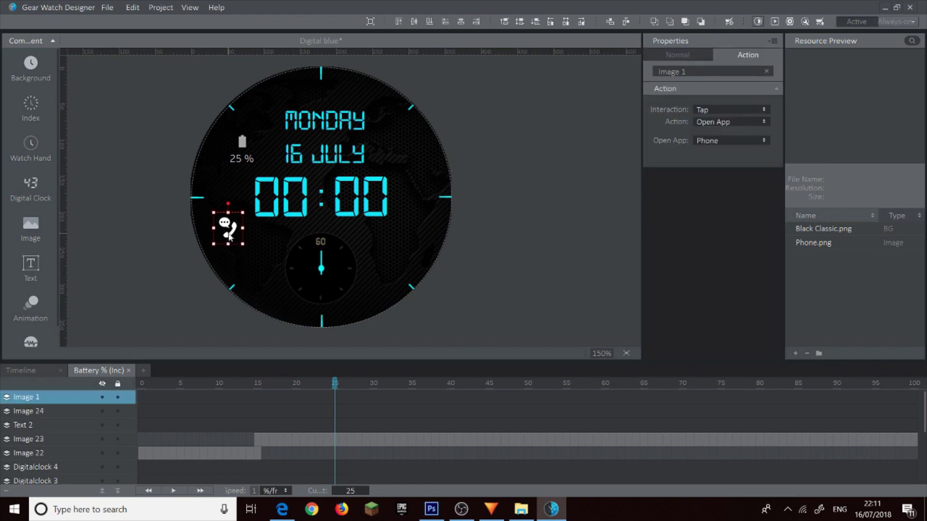
pyautogui.click(687, 55)
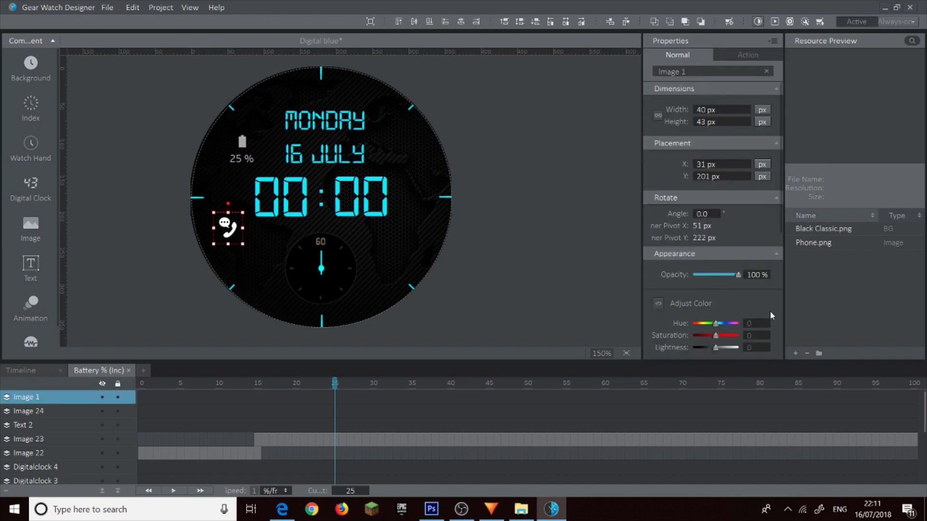
pyautogui.moveTo(736, 275); pyautogui.dragTo(728, 274)
pyautogui.click(637, 256)
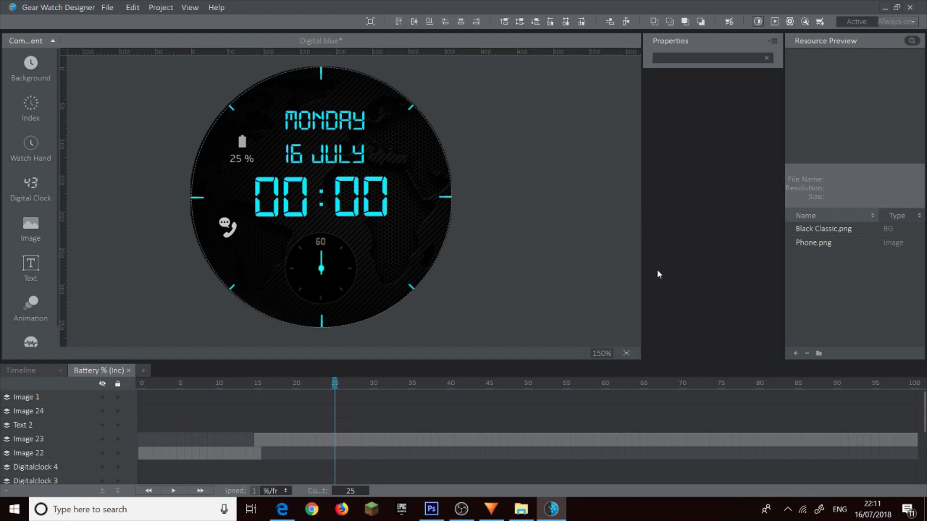
# - Brighten the normal battery icon, Image 23, further with its lightness setting
pyautogui.click(237, 188)
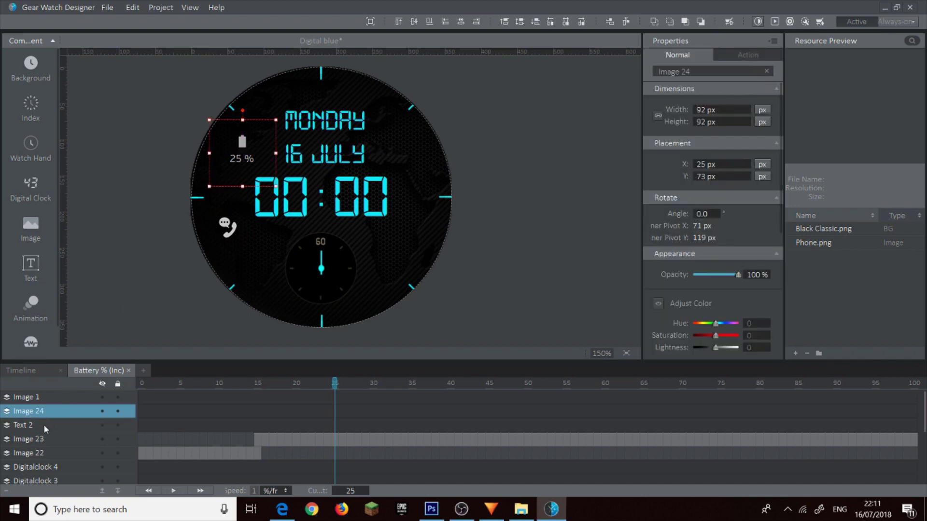
pyautogui.click(54, 437)
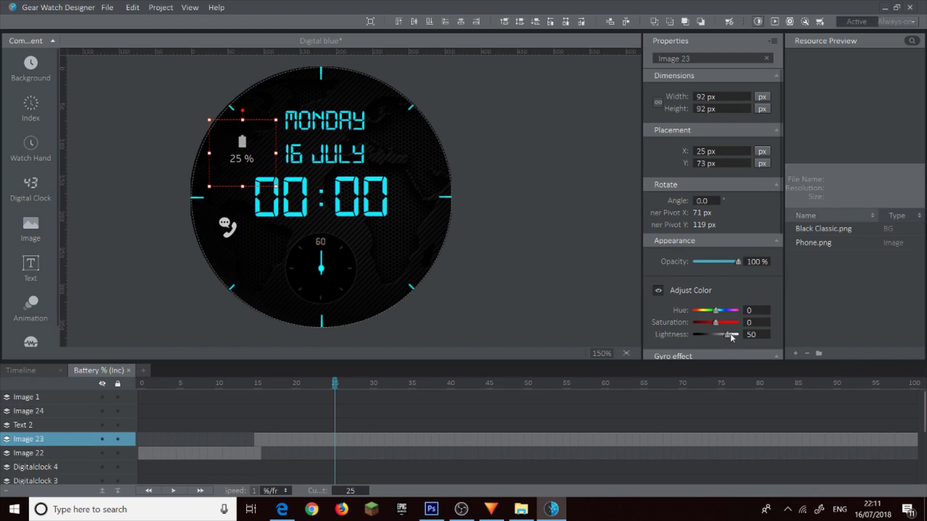
pyautogui.click(579, 232)
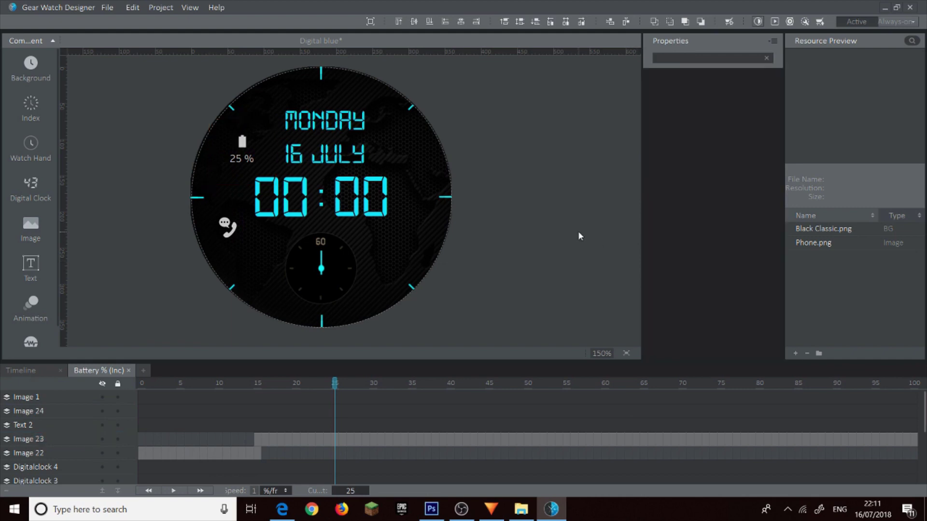
# - Insert the Messages image, scaled to about 36 × 36 px, at about X 68, Y 255 below the phone icon
pyautogui.click(30, 227)
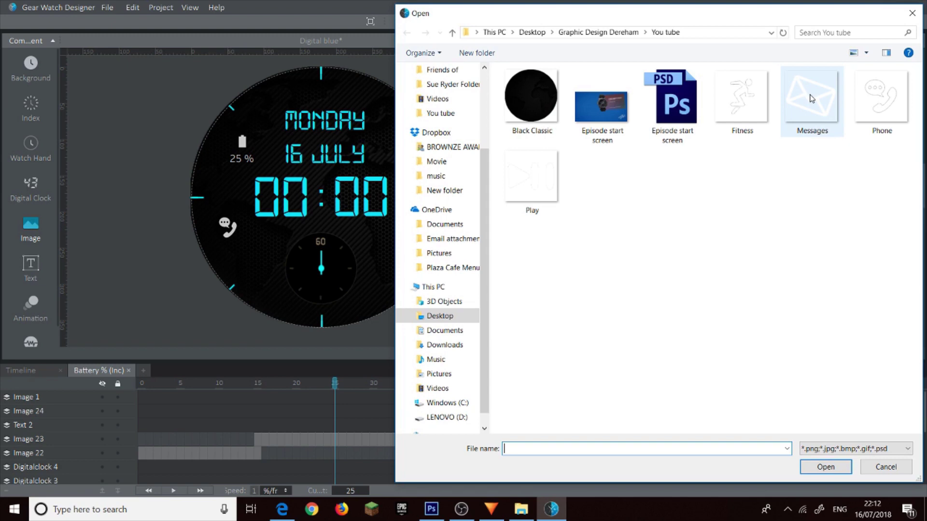
pyautogui.doubleClick(812, 99)
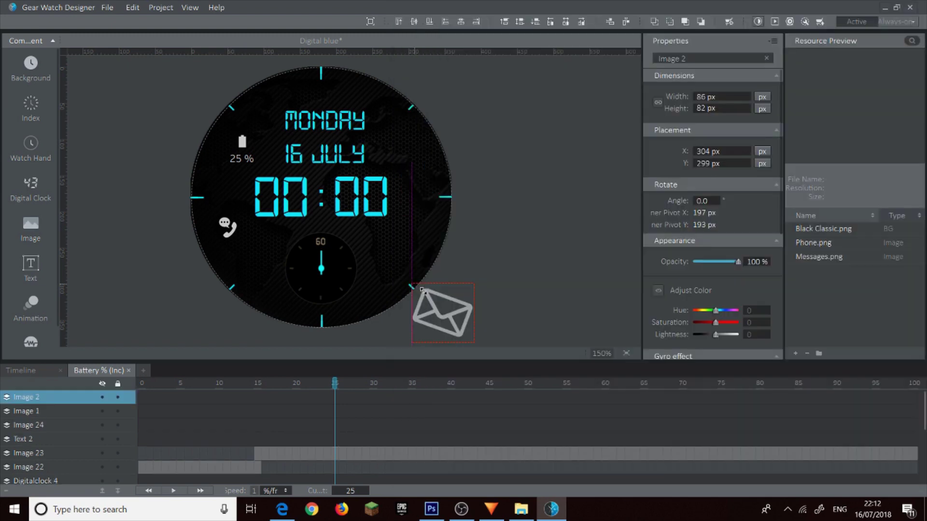
pyautogui.moveTo(411, 291); pyautogui.dragTo(257, 272)
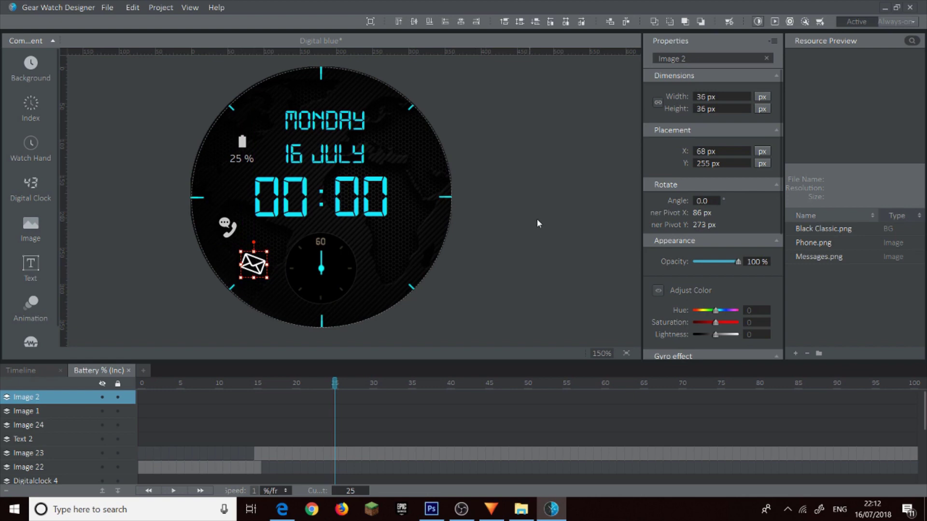
# - Set the envelope icon as a button whose tap action opens the Messages app
pyautogui.click(775, 41)
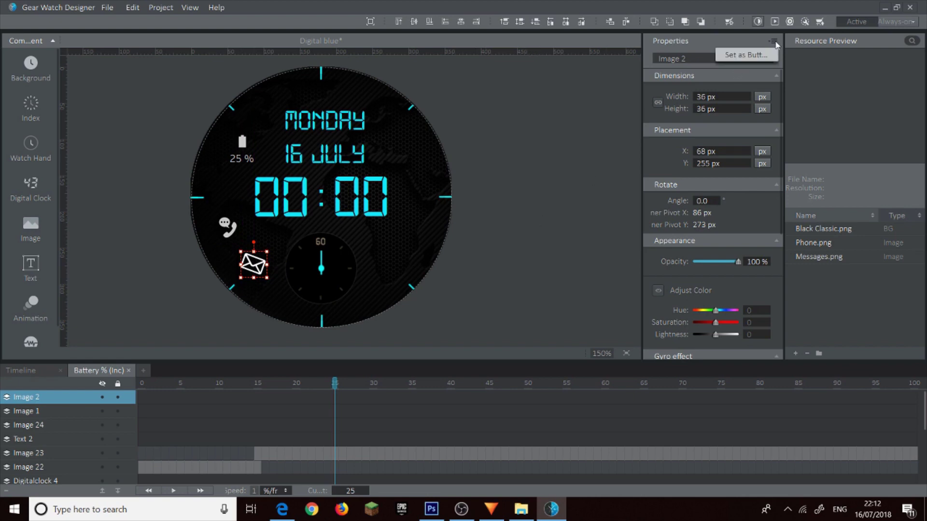
pyautogui.click(761, 57)
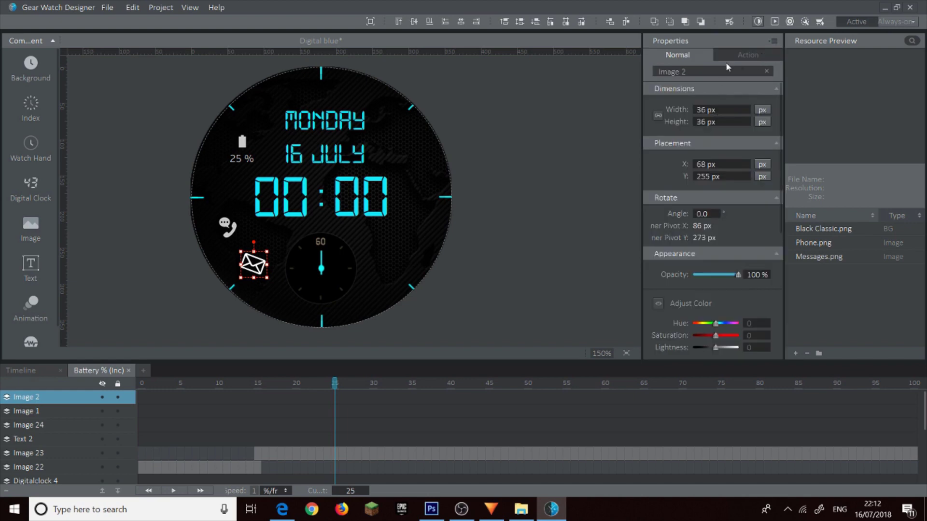
pyautogui.click(744, 56)
pyautogui.click(731, 121)
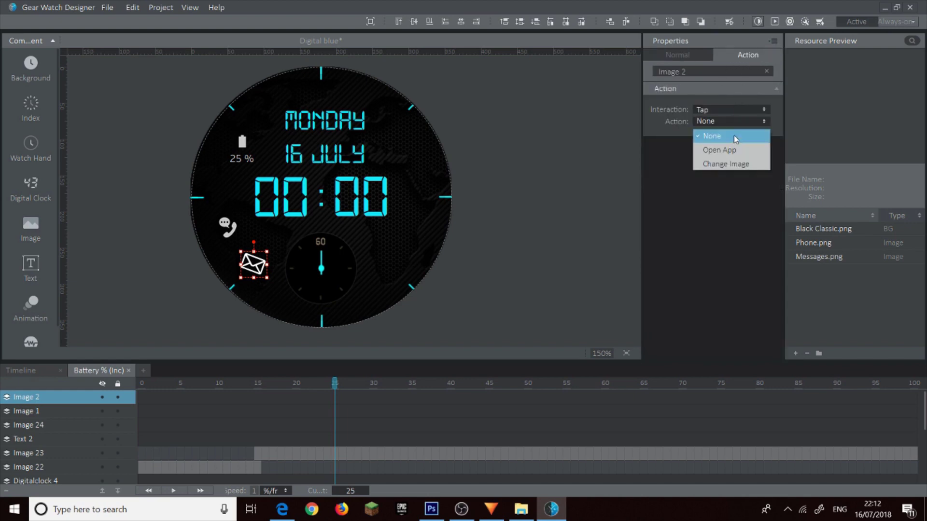
pyautogui.click(734, 151)
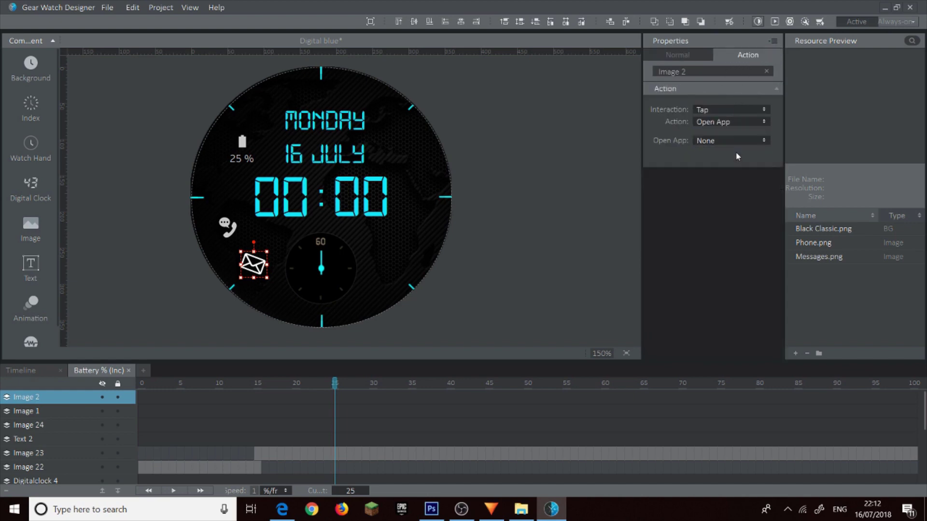
pyautogui.click(734, 140)
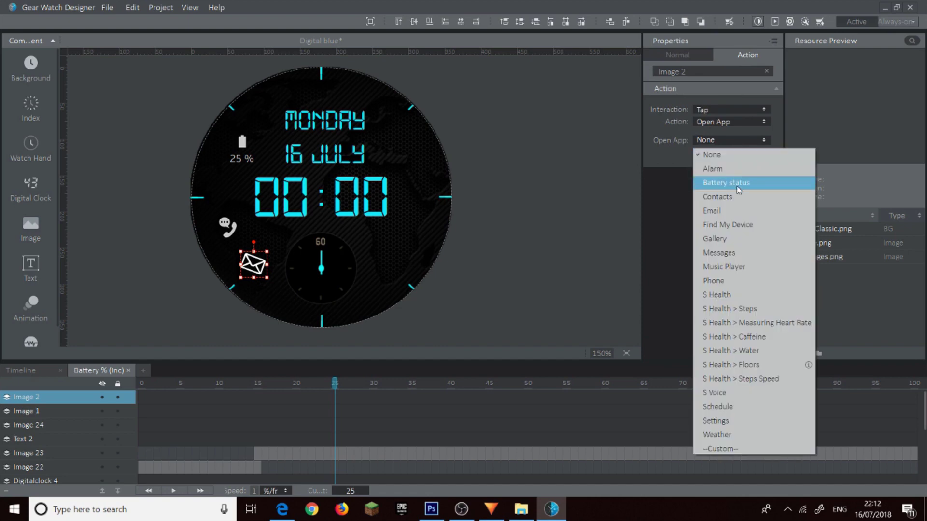
pyautogui.click(733, 252)
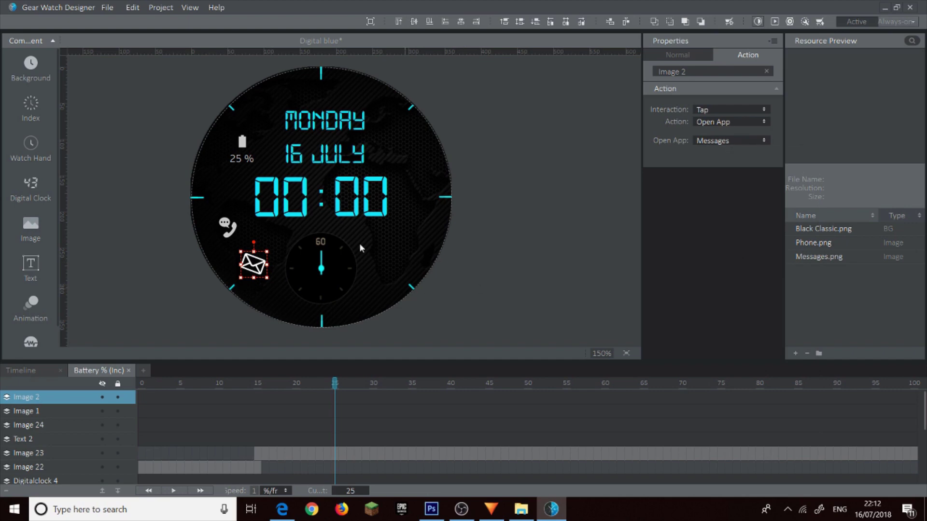
# - Remove the button setting of the battery complication's Image 24 and recreate it with tap opening the Battery status app
pyautogui.click(242, 149)
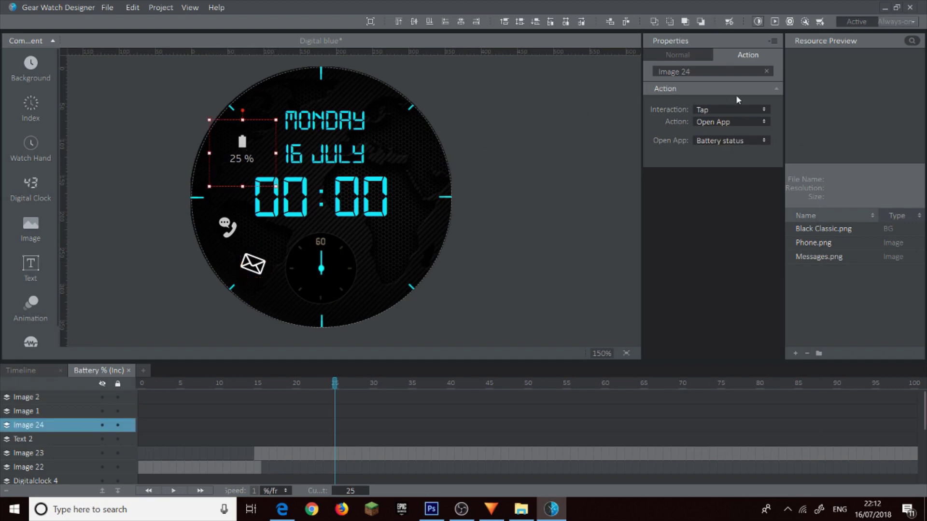
pyautogui.click(771, 41)
pyautogui.click(754, 57)
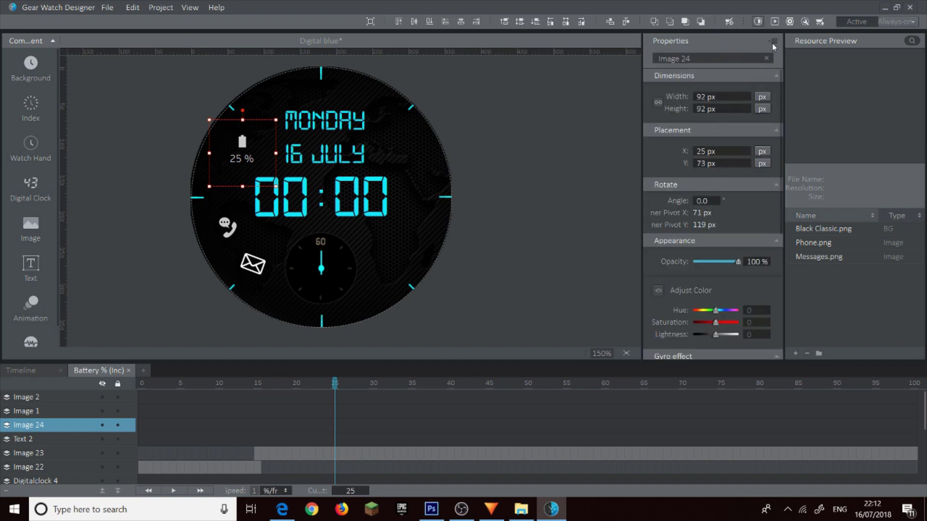
pyautogui.click(771, 42)
pyautogui.click(752, 56)
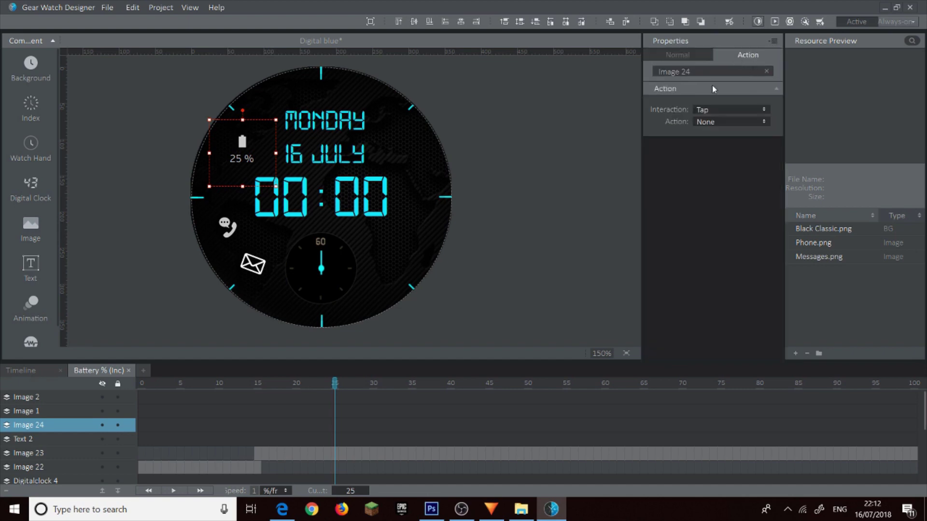
pyautogui.click(711, 123)
pyautogui.click(724, 149)
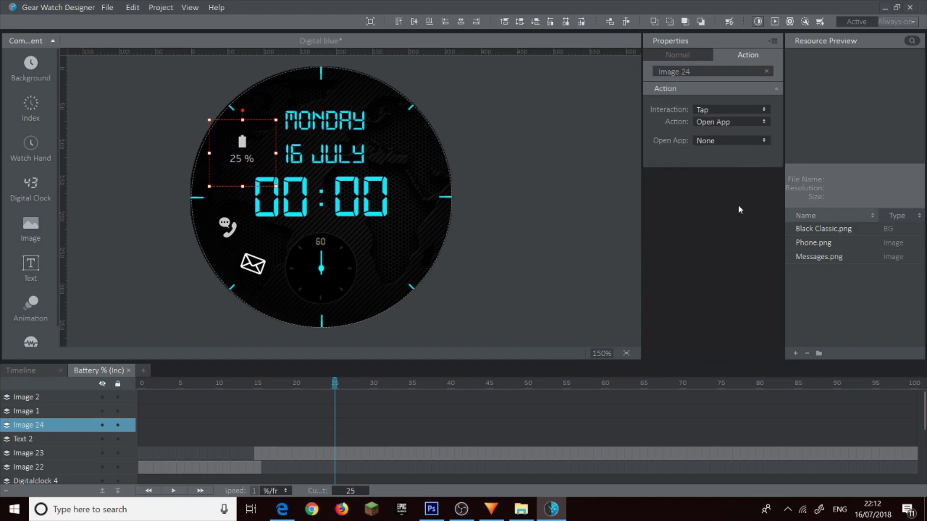
pyautogui.click(734, 140)
pyautogui.click(729, 182)
# - Reduce the envelope icon's opacity to 74 %
pyautogui.click(256, 264)
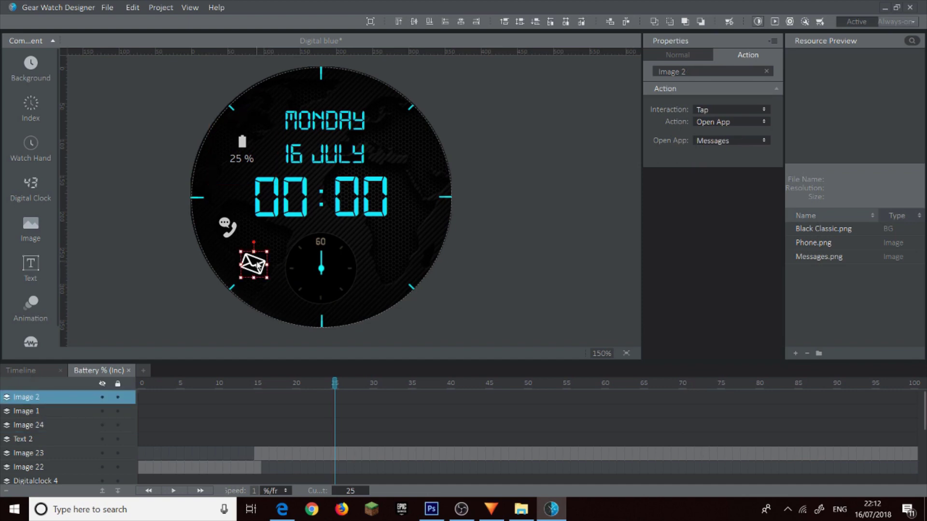
pyautogui.click(684, 56)
pyautogui.click(727, 276)
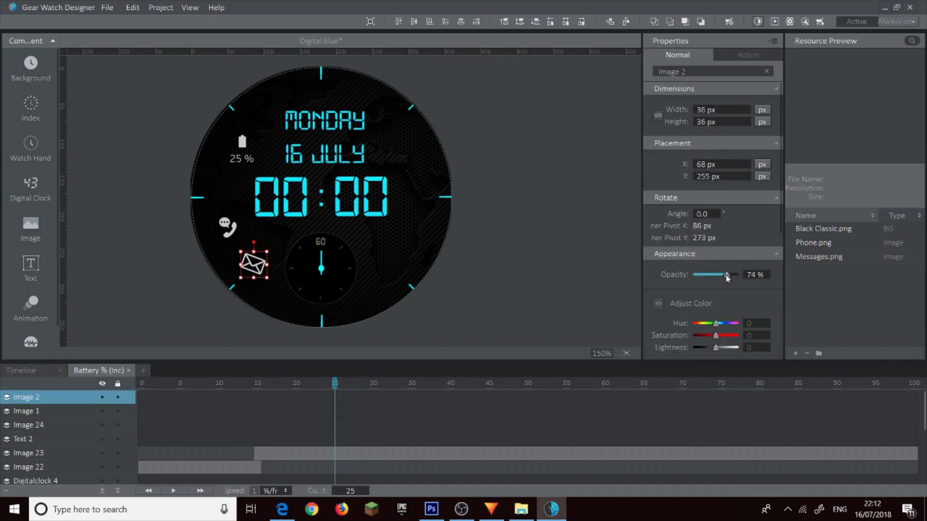
pyautogui.click(589, 306)
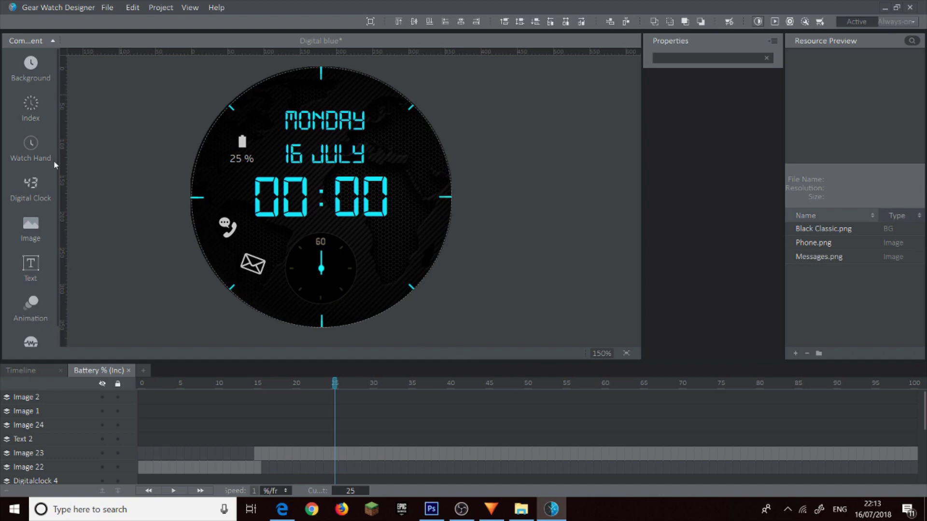
# - Insert the Play image, scaled to about 30 × 37 px, at about X 257, Y 255, opposite the envelope icon
pyautogui.click(31, 226)
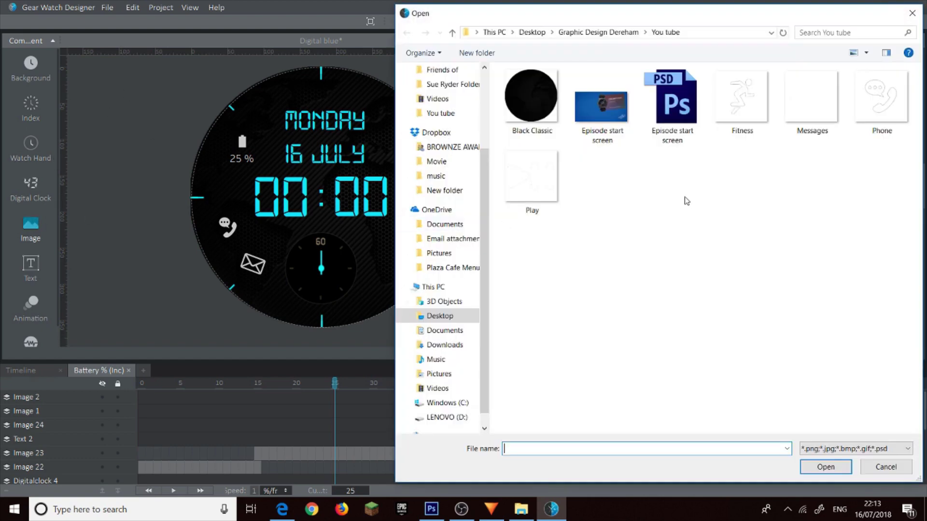
pyautogui.doubleClick(514, 186)
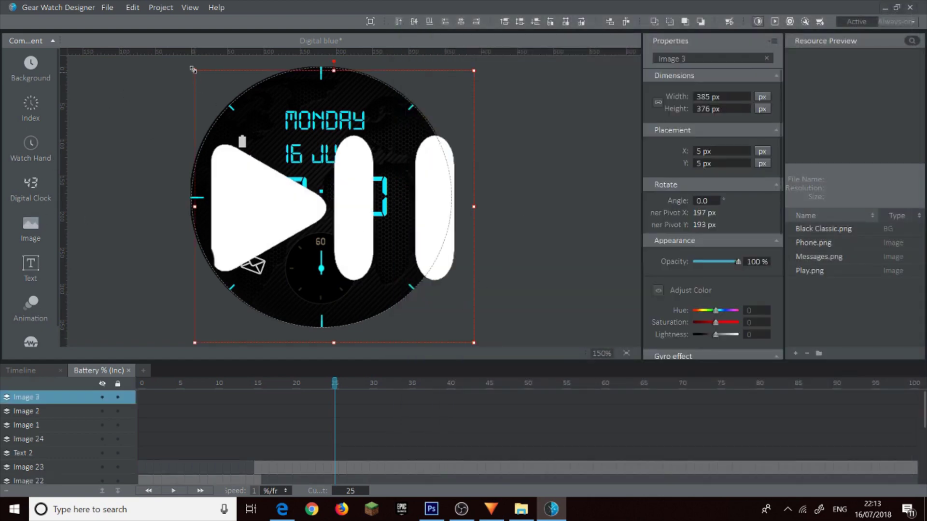
pyautogui.moveTo(193, 70); pyautogui.dragTo(256, 262)
pyautogui.moveTo(366, 284); pyautogui.dragTo(391, 271)
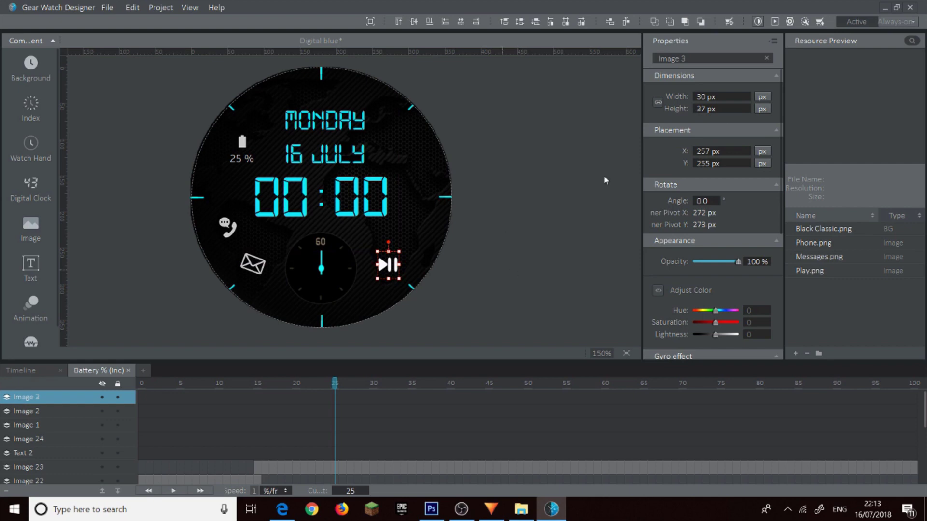
# - Set the play icon as a button whose tap action opens the Music Player app, and reduce its opacity to 81 %
pyautogui.click(775, 41)
pyautogui.click(745, 56)
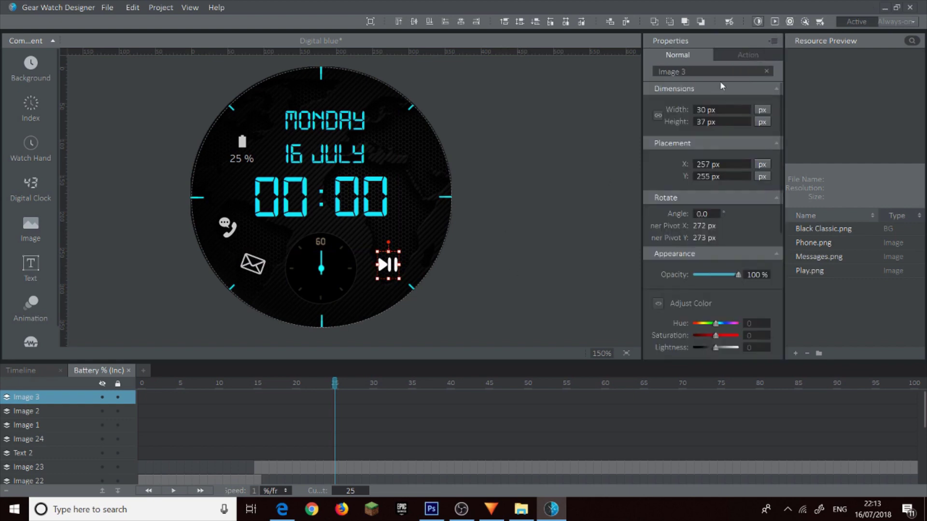
pyautogui.click(748, 56)
pyautogui.click(727, 121)
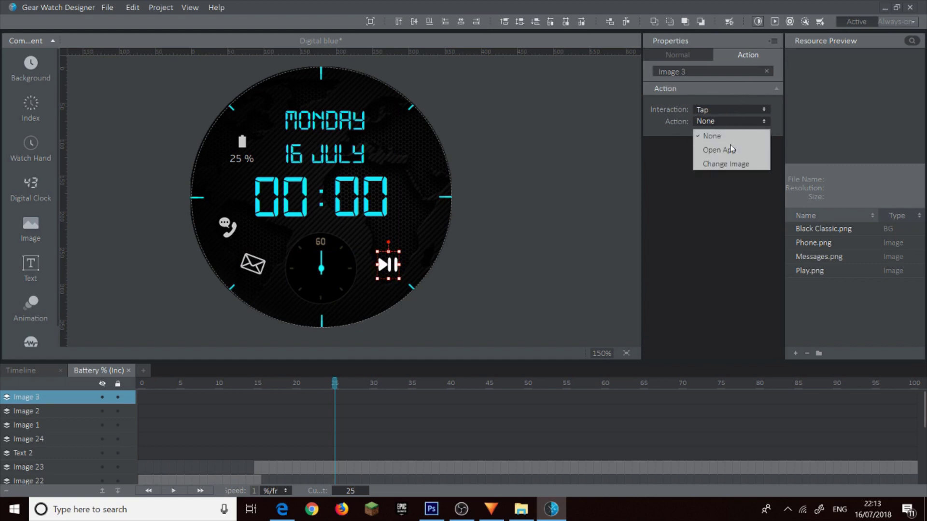
pyautogui.click(729, 153)
pyautogui.click(726, 140)
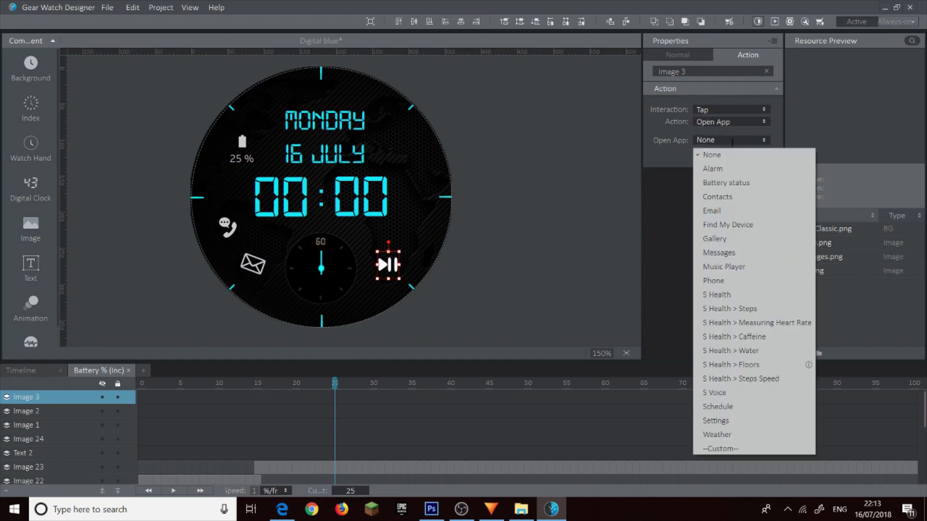
pyautogui.click(743, 268)
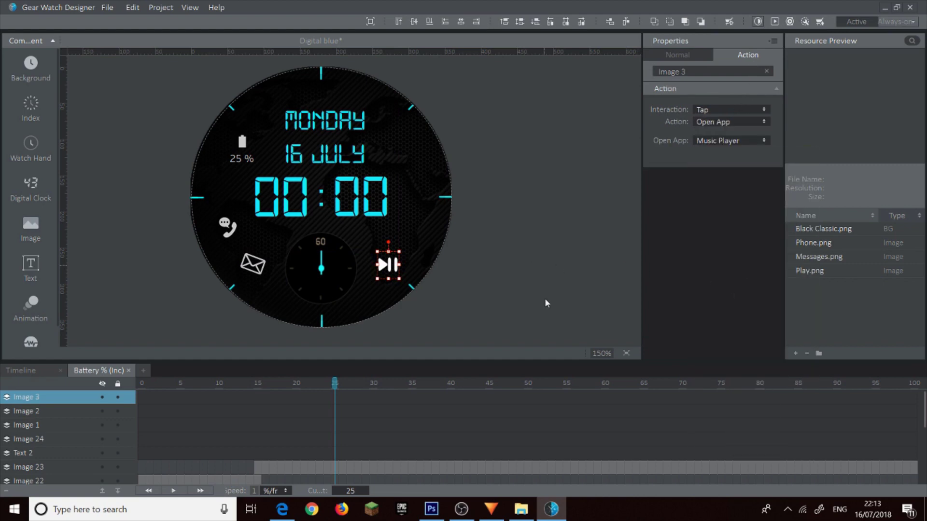
pyautogui.click(685, 55)
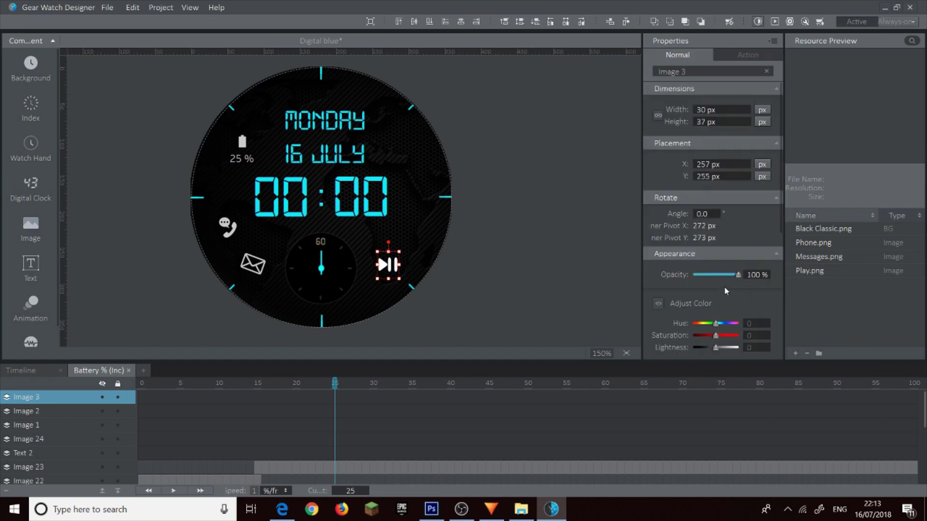
pyautogui.click(731, 276)
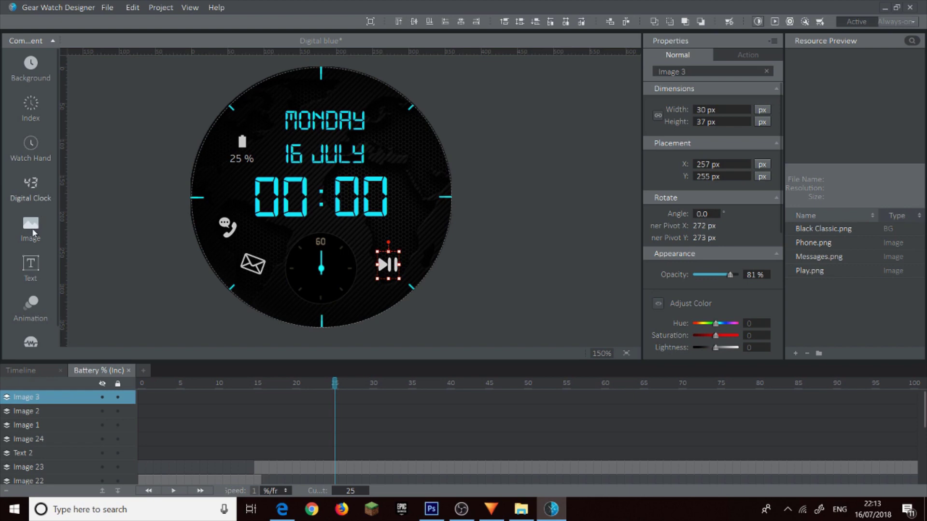
# - Insert the Fitness image, scaled to about 41 × 47 px, at about X 287, Y 197 above the play icon
pyautogui.click(31, 227)
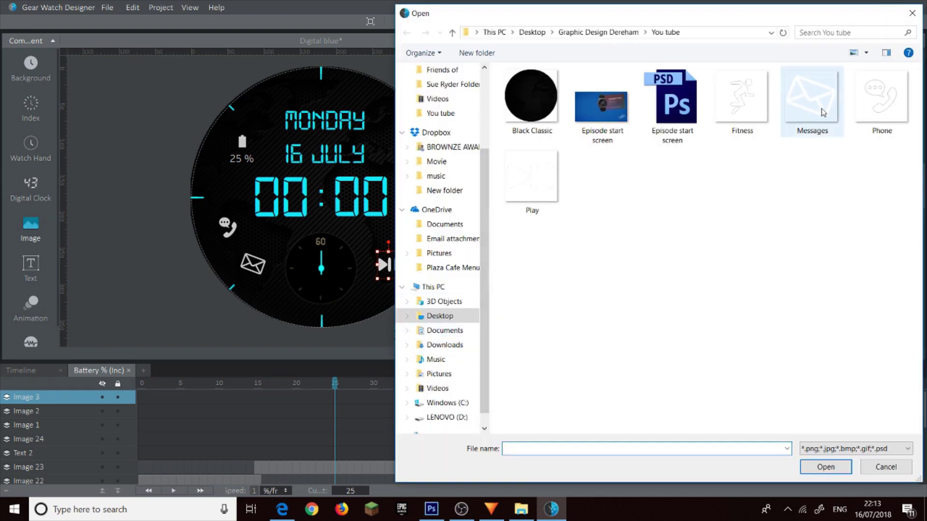
pyautogui.doubleClick(742, 97)
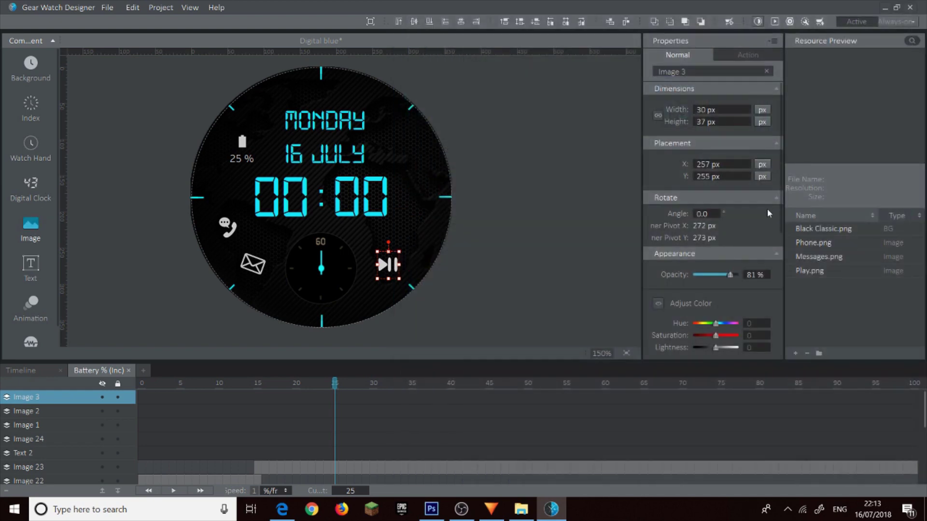
pyautogui.click(191, 70)
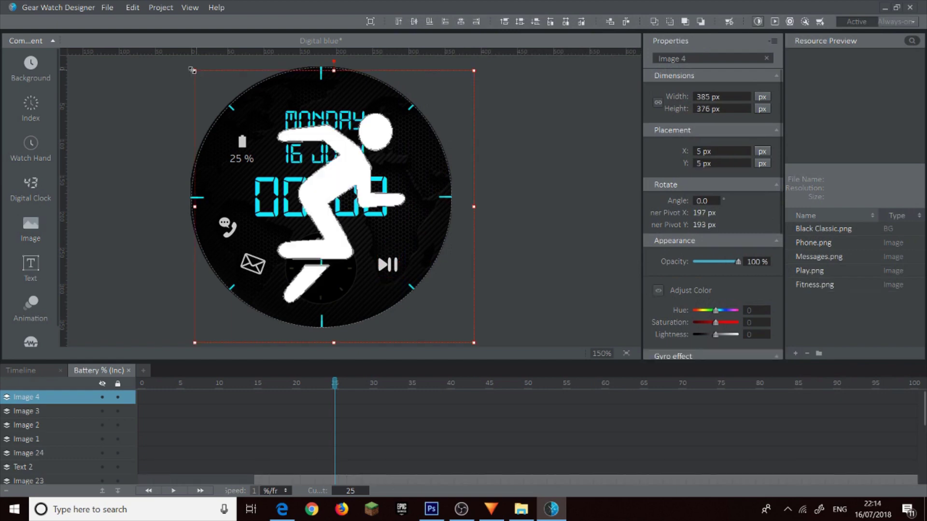
pyautogui.moveTo(192, 70); pyautogui.dragTo(416, 239)
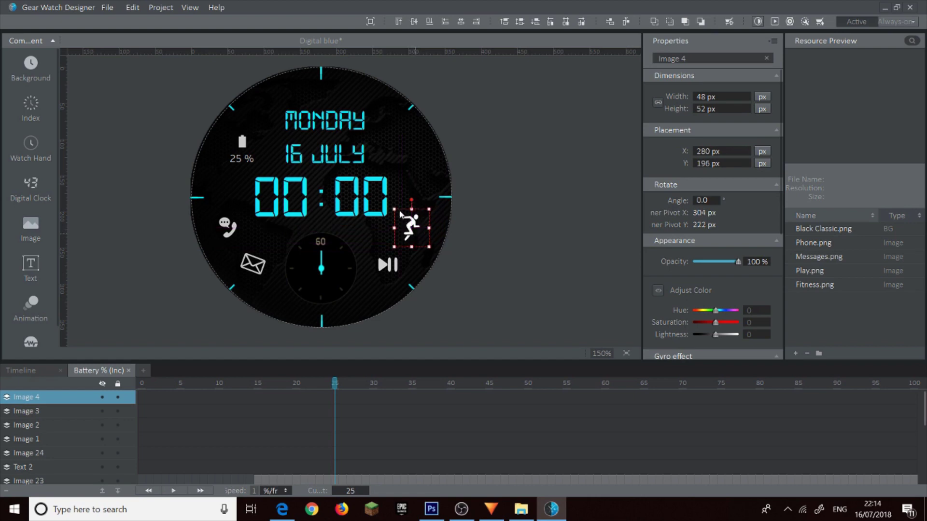
pyautogui.moveTo(394, 208); pyautogui.dragTo(415, 231)
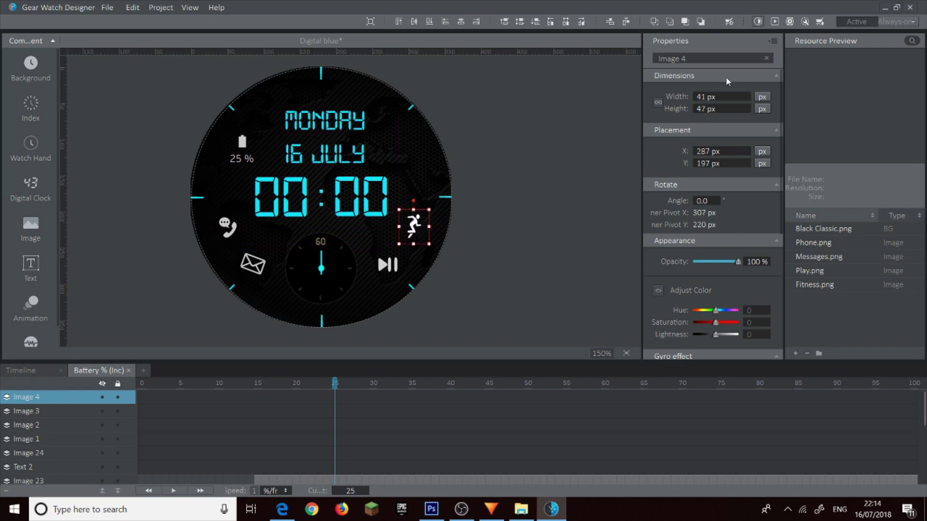
# - Make the fitness icon a button with 81 % opacity whose tap action opens the S Health app
pyautogui.click(774, 41)
pyautogui.click(760, 56)
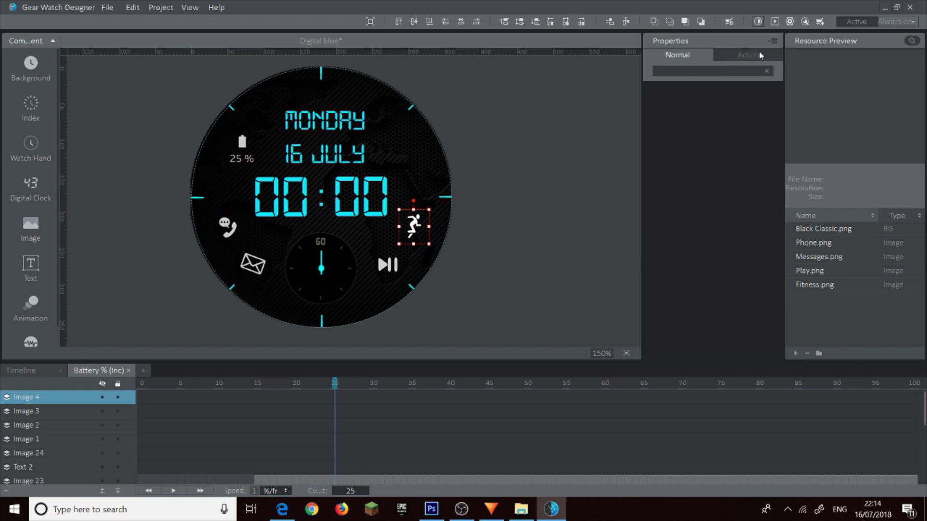
pyautogui.click(728, 277)
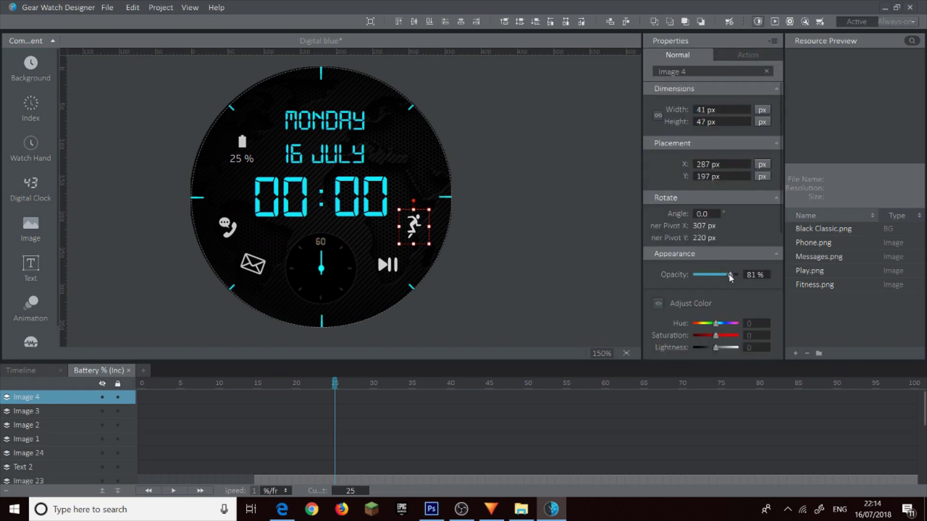
pyautogui.click(748, 55)
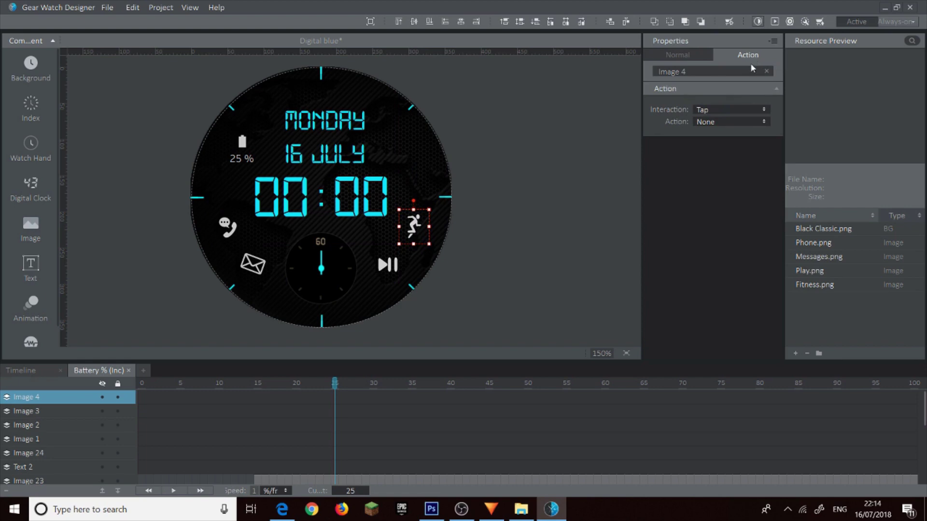
pyautogui.click(732, 121)
pyautogui.click(732, 150)
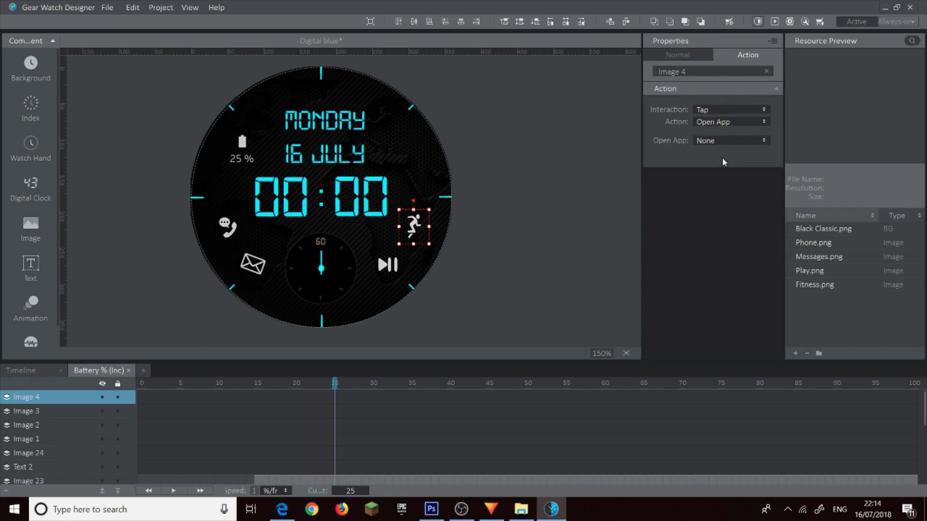
pyautogui.click(722, 140)
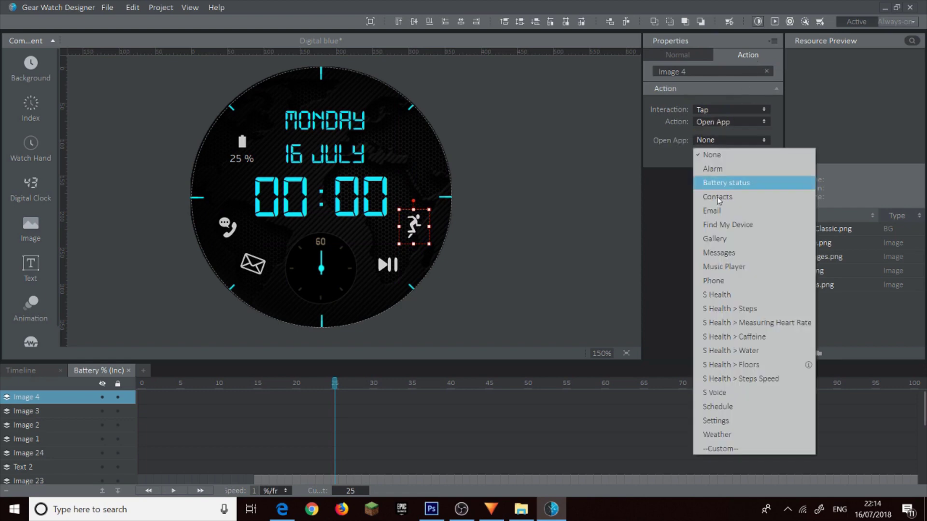
pyautogui.click(741, 300)
pyautogui.click(585, 232)
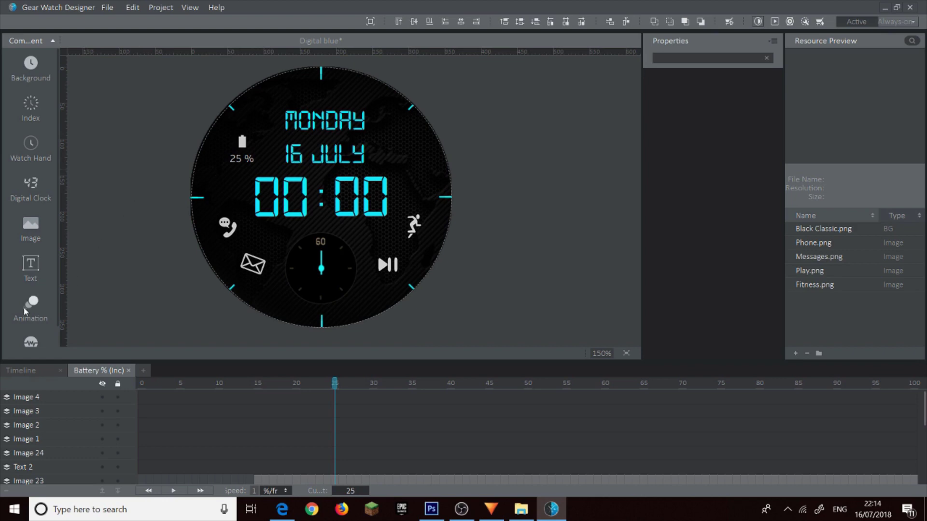
# - Add the Heart_02 heart rate complication and place it to the right of the weekday and date
pyautogui.scroll(-1, 39, 324)
pyautogui.click(29, 323)
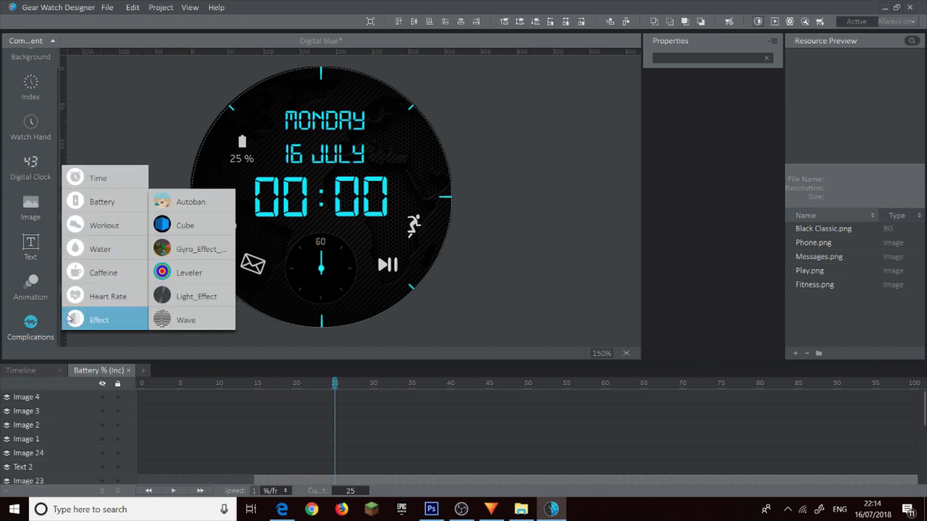
pyautogui.moveTo(108, 302)
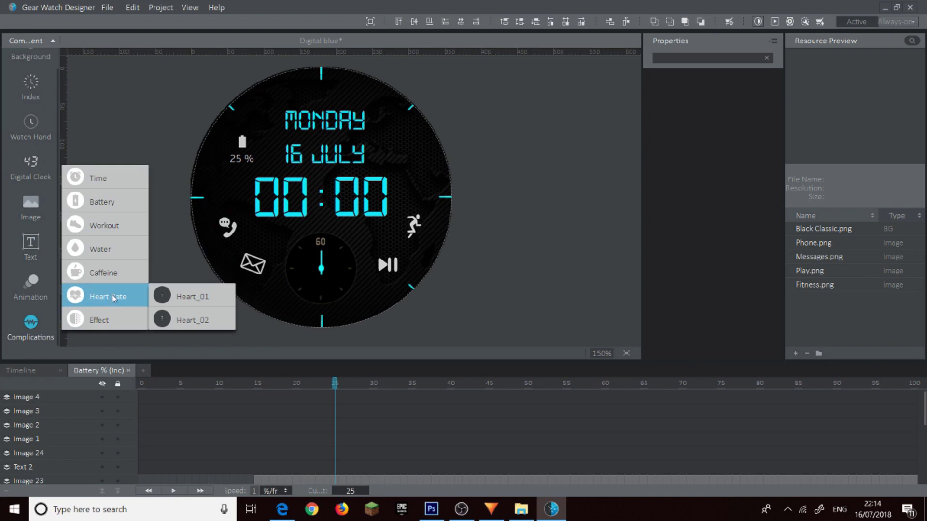
pyautogui.moveTo(192, 297)
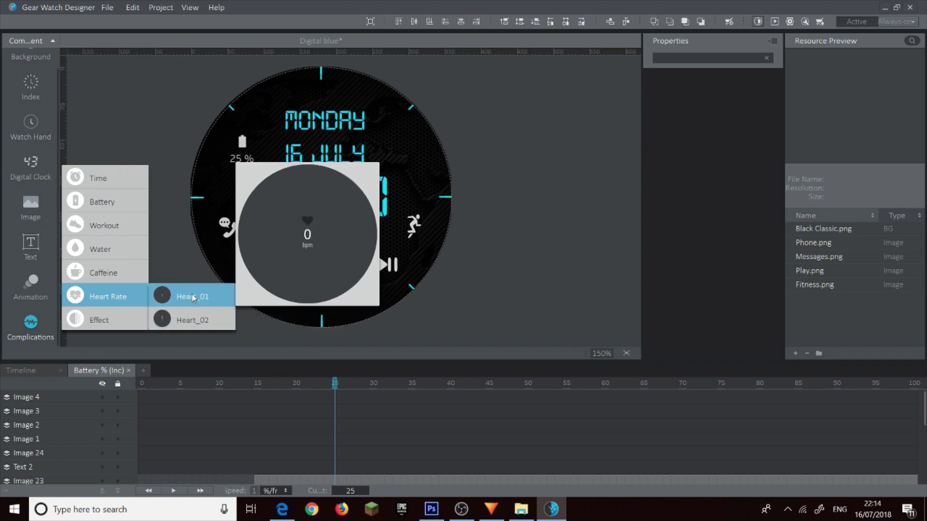
pyautogui.click(190, 318)
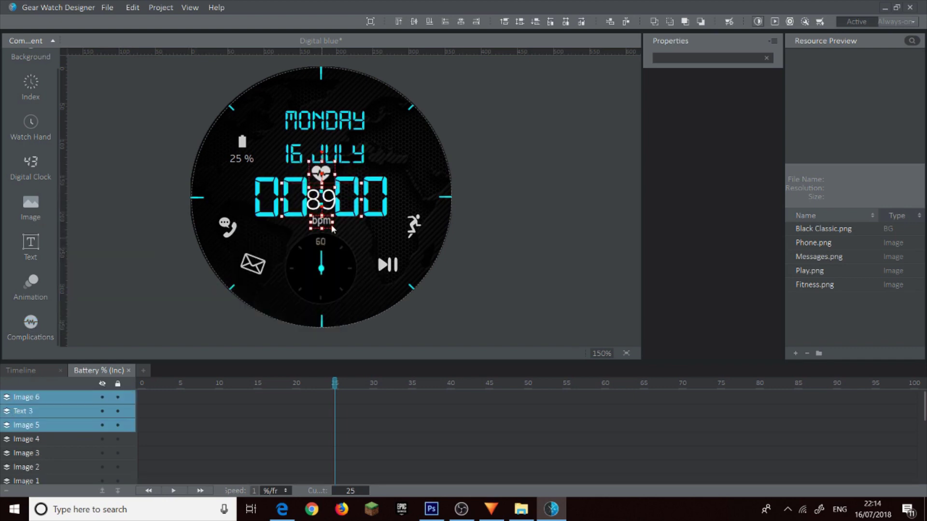
pyautogui.moveTo(347, 209); pyautogui.dragTo(427, 160)
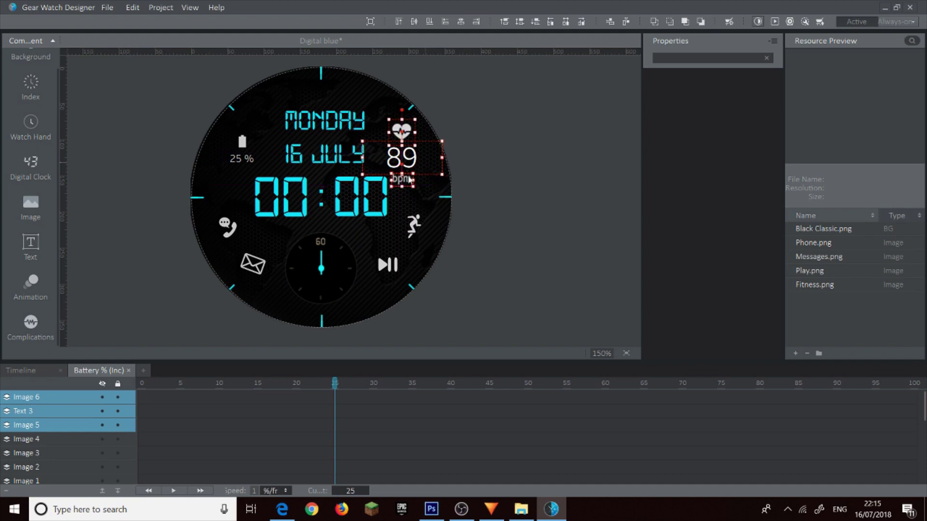
# - Delete the bpm label image from the heart rate complication
pyautogui.click(457, 199)
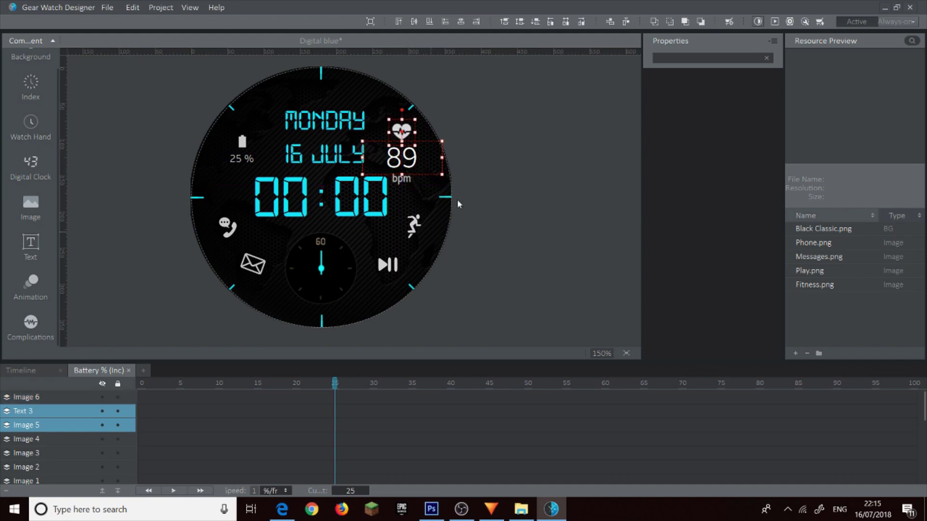
pyautogui.click(402, 181)
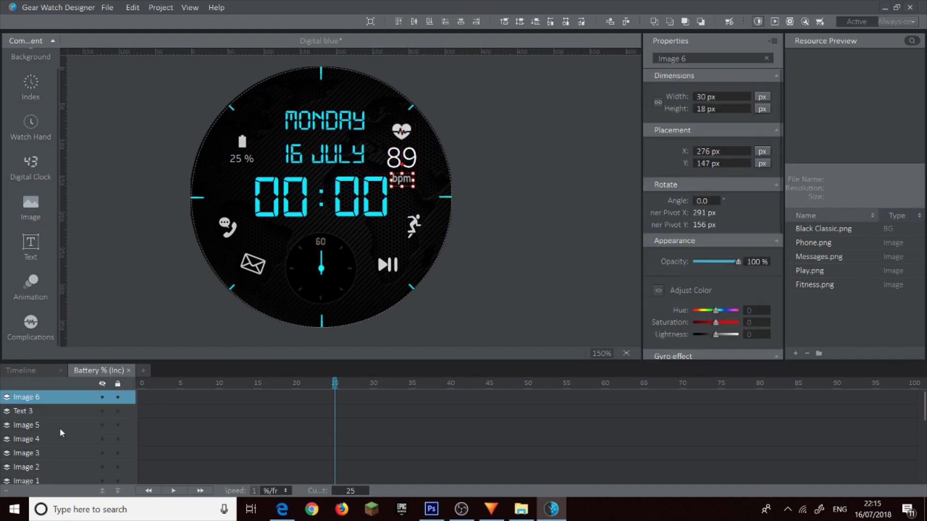
pyautogui.click(62, 397)
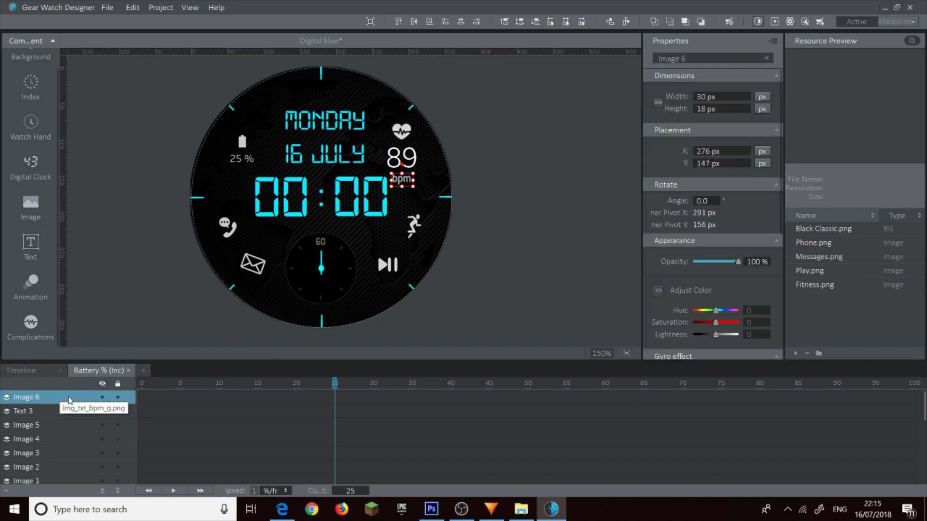
pyautogui.press('Delete')
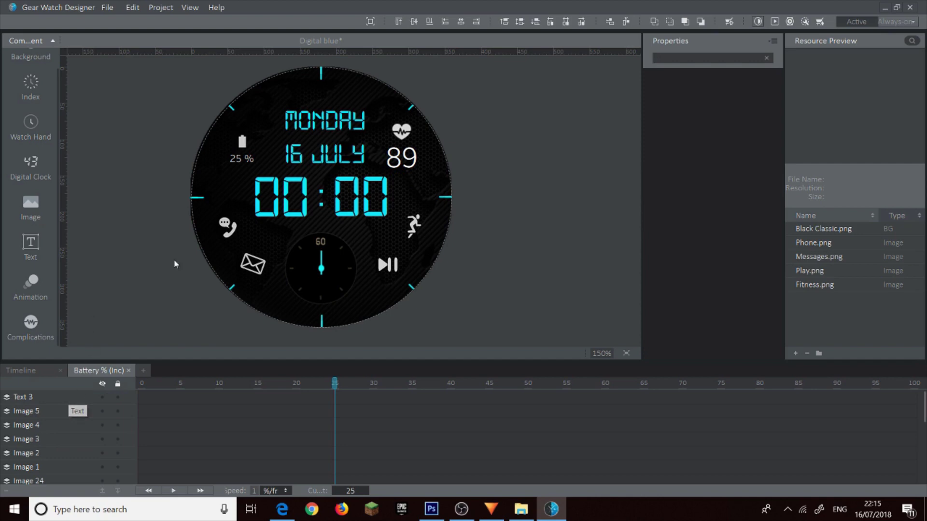
# - Reduce the heart rate value's font size to 28 and shrink its text box to about 36 × 27 px beneath the heart icon
pyautogui.click(403, 160)
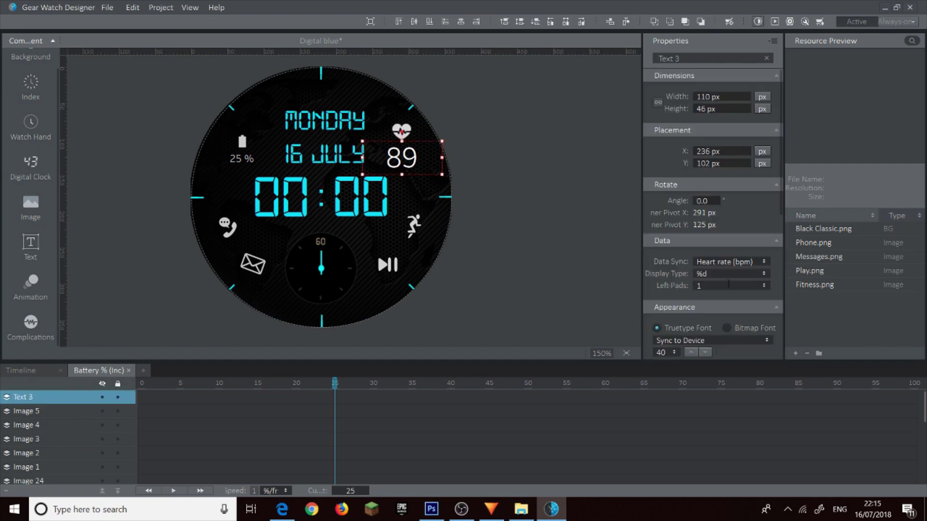
pyautogui.click(705, 351)
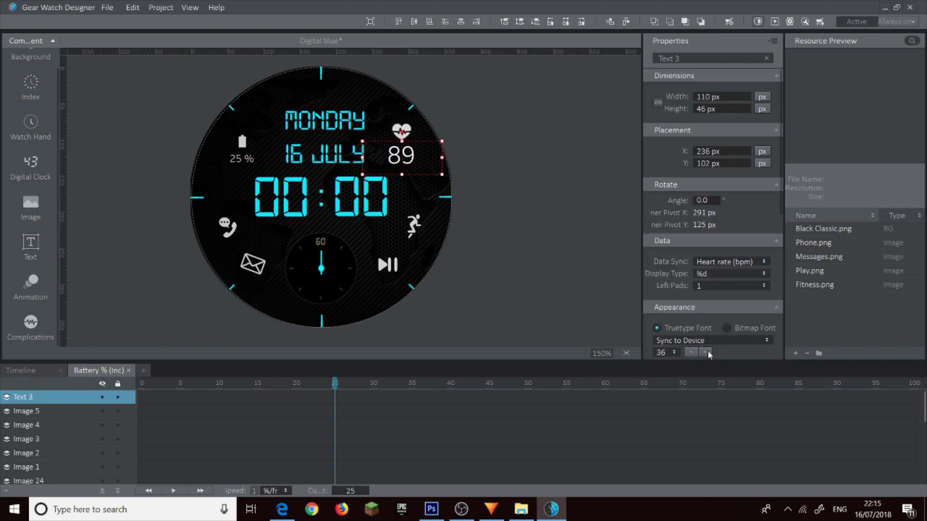
pyautogui.click(708, 350)
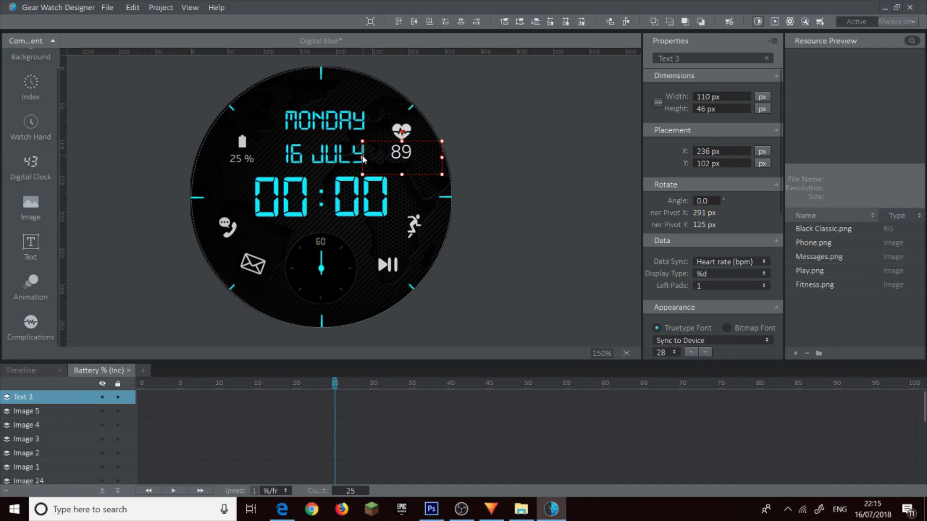
pyautogui.moveTo(364, 156); pyautogui.dragTo(425, 116)
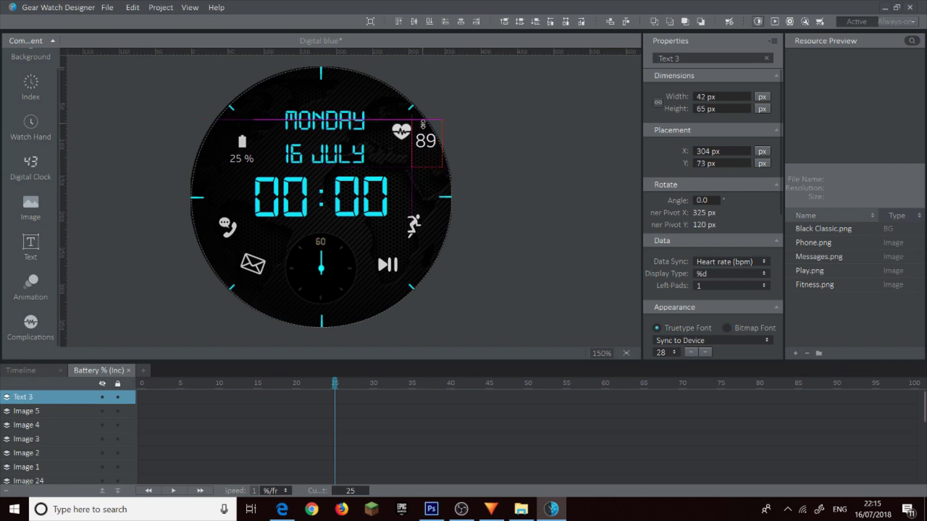
pyautogui.moveTo(428, 152); pyautogui.dragTo(403, 160)
# - Reduce the heart rate value's font size further to 16
pyautogui.click(705, 352)
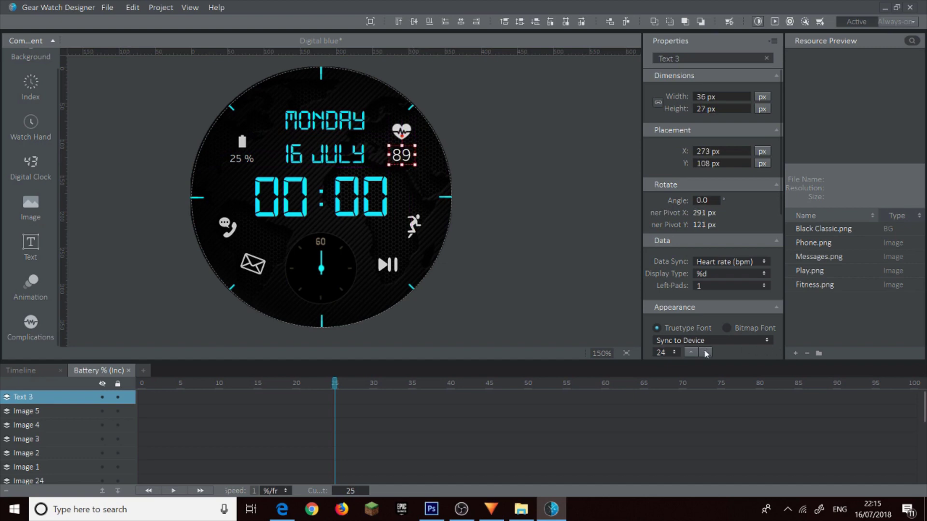
pyautogui.click(704, 351)
pyautogui.click(705, 352)
pyautogui.click(704, 350)
pyautogui.click(705, 350)
pyautogui.click(704, 351)
pyautogui.click(705, 351)
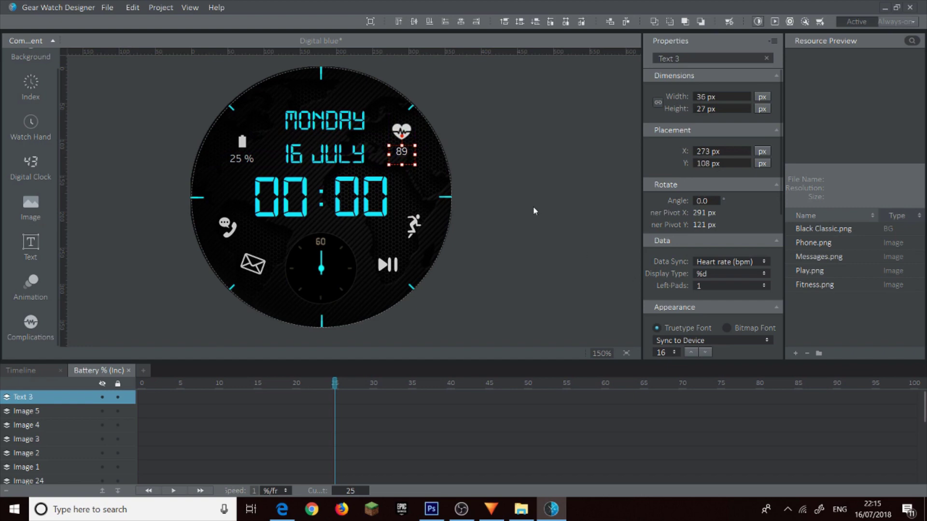
# - Set the heart rate value's font size to 20 and reposition it slightly lower, centred under the heart icon
pyautogui.click(691, 353)
pyautogui.click(691, 352)
pyautogui.moveTo(405, 156); pyautogui.dragTo(405, 159)
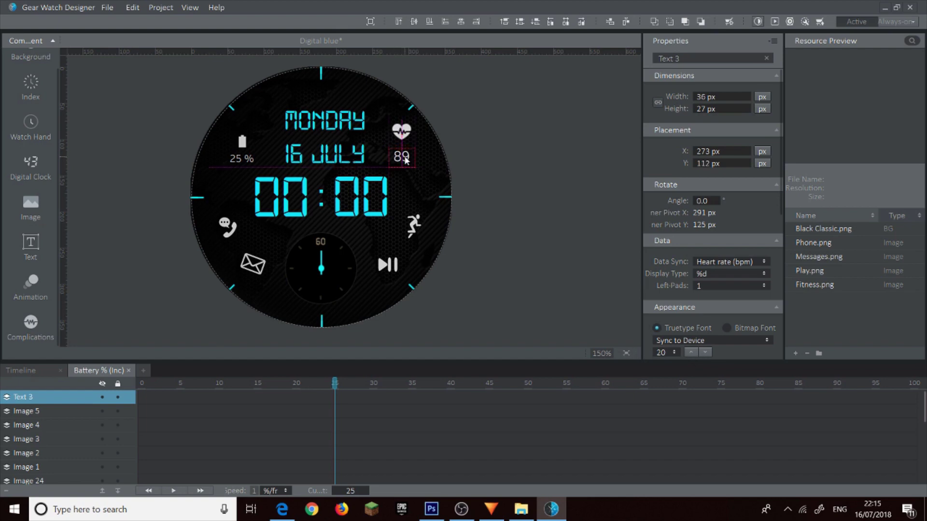
pyautogui.click(488, 195)
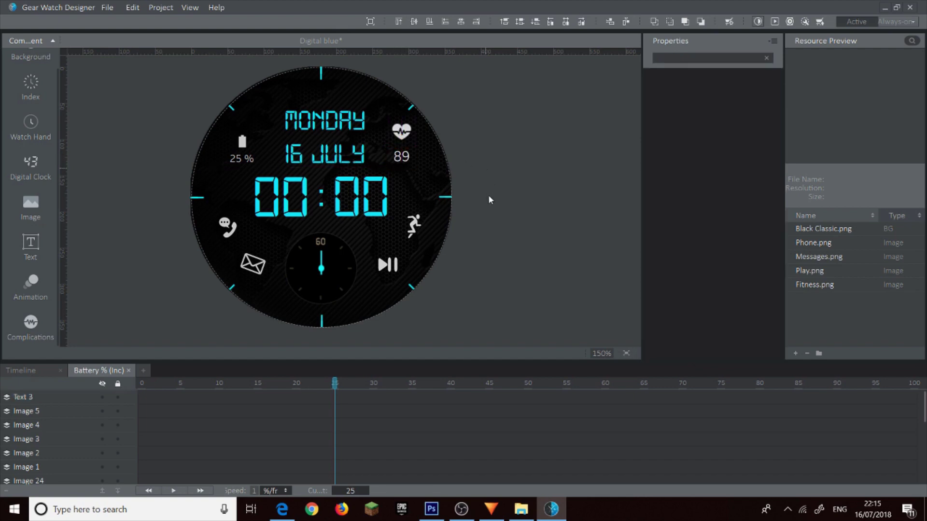
pyautogui.click(401, 157)
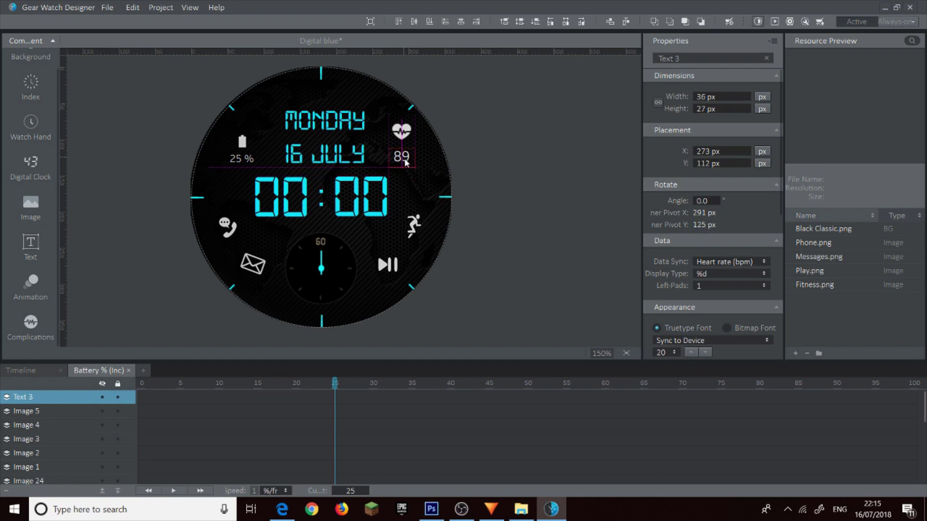
pyautogui.moveTo(405, 162); pyautogui.dragTo(402, 163)
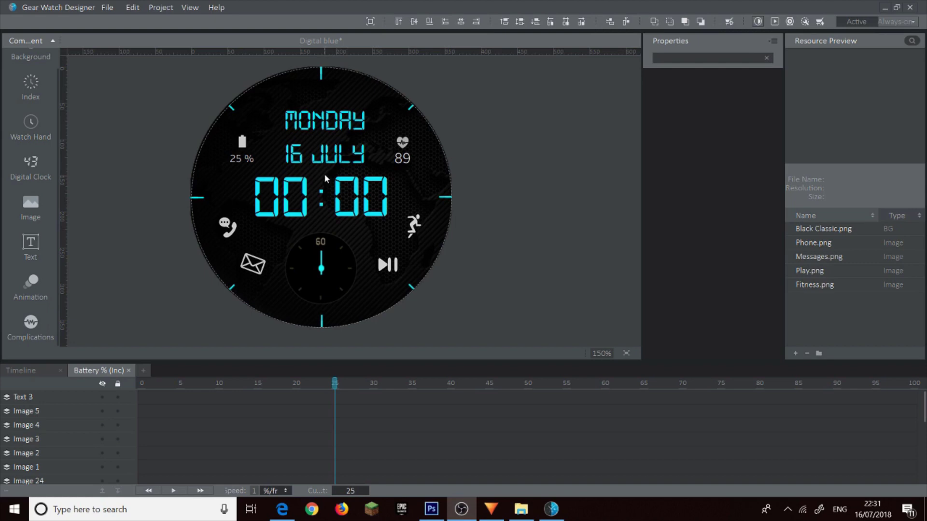
# - Try to shift the battery complication outward by moving only the Image 24 and Text 2 layers
pyautogui.click(243, 164)
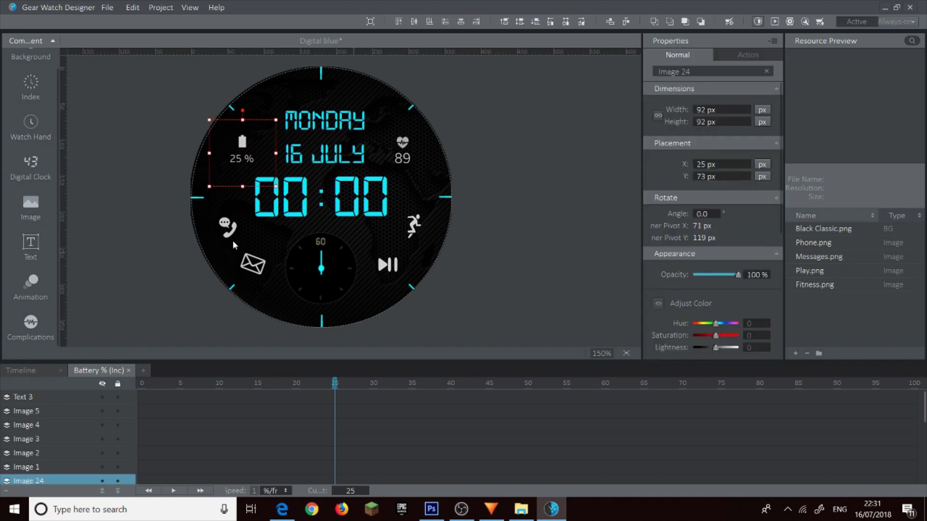
pyautogui.scroll(-1, 58, 465)
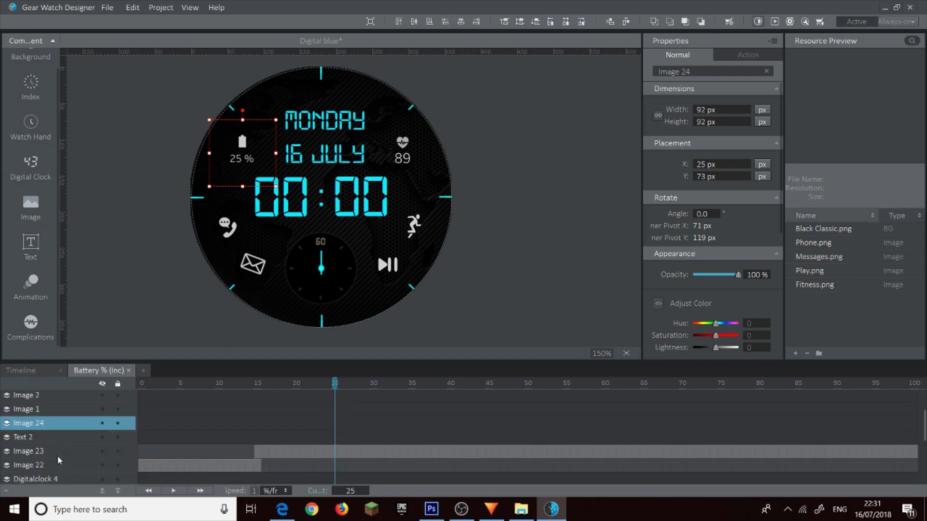
pyautogui.click(44, 438)
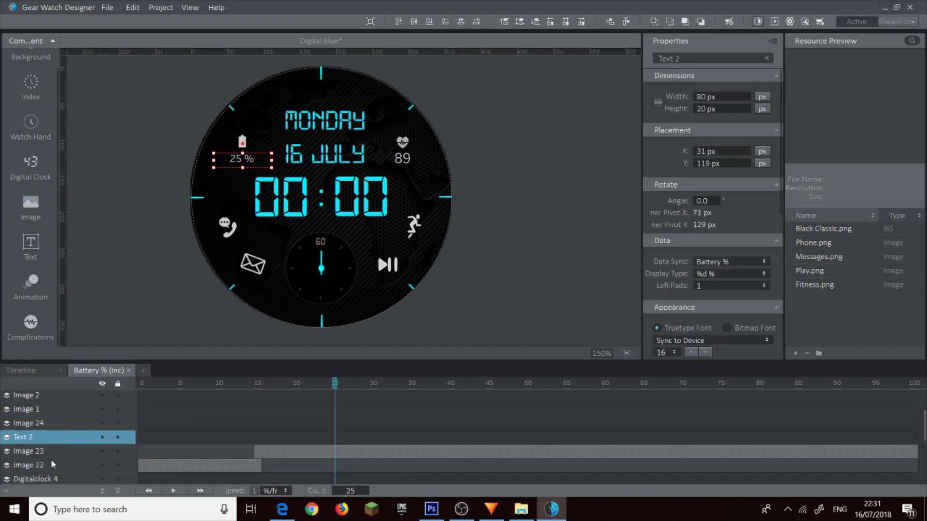
pyautogui.keyDown('ctrl'); pyautogui.click(53, 424); pyautogui.keyUp('ctrl')
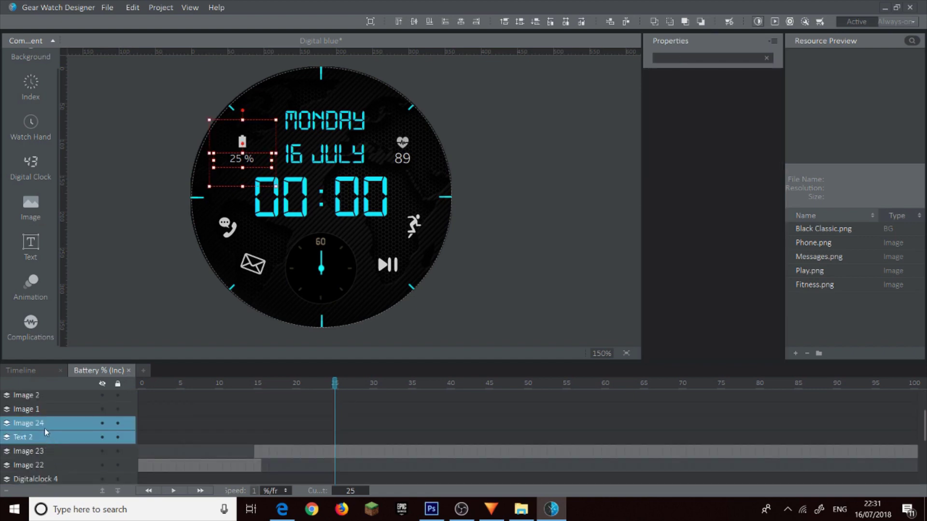
pyautogui.moveTo(249, 177); pyautogui.dragTo(250, 185)
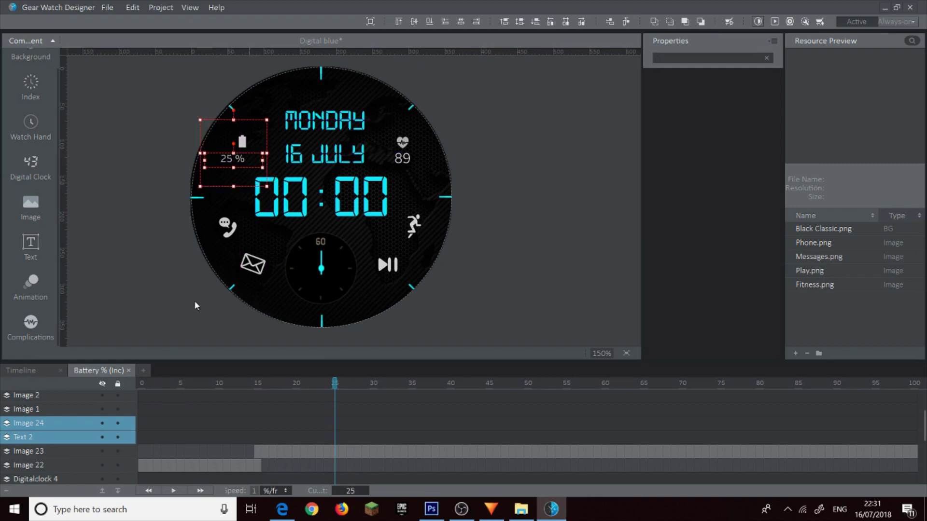
# - Move all four battery complication layers (Image 22, Image 23, Image 24 and Text 2) together slightly left, away from the date
pyautogui.click(57, 453)
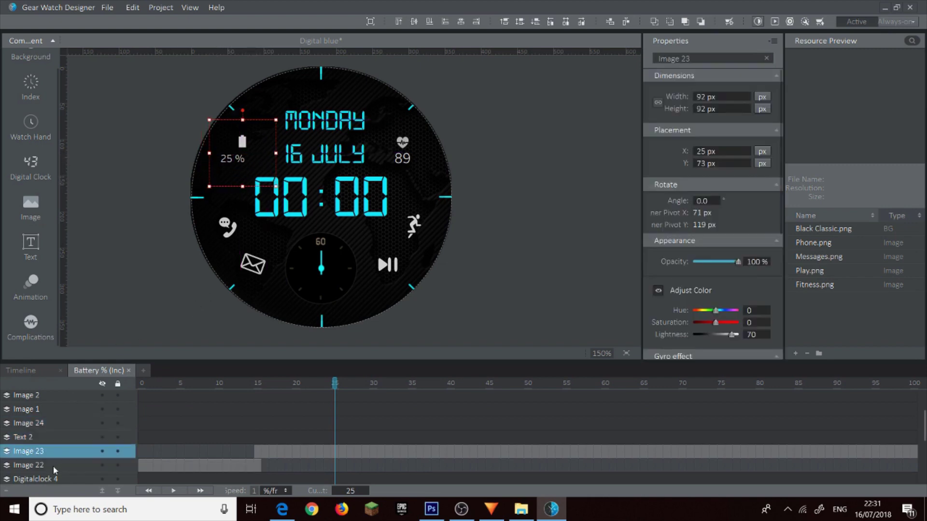
pyautogui.keyDown('ctrl'); pyautogui.click(53, 465); pyautogui.keyUp('ctrl')
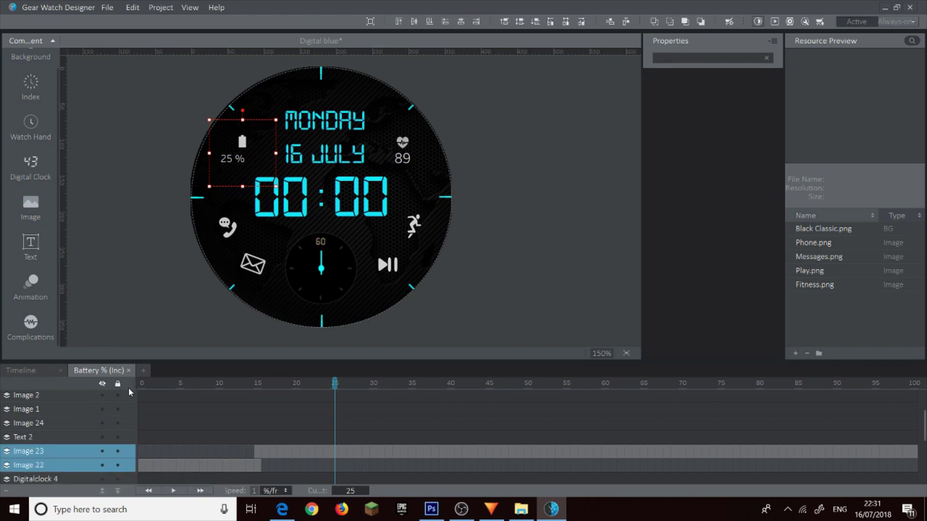
pyautogui.keyDown('ctrl'); pyautogui.click(59, 436); pyautogui.keyUp('ctrl')
pyautogui.keyDown('ctrl'); pyautogui.click(59, 423); pyautogui.keyUp('ctrl')
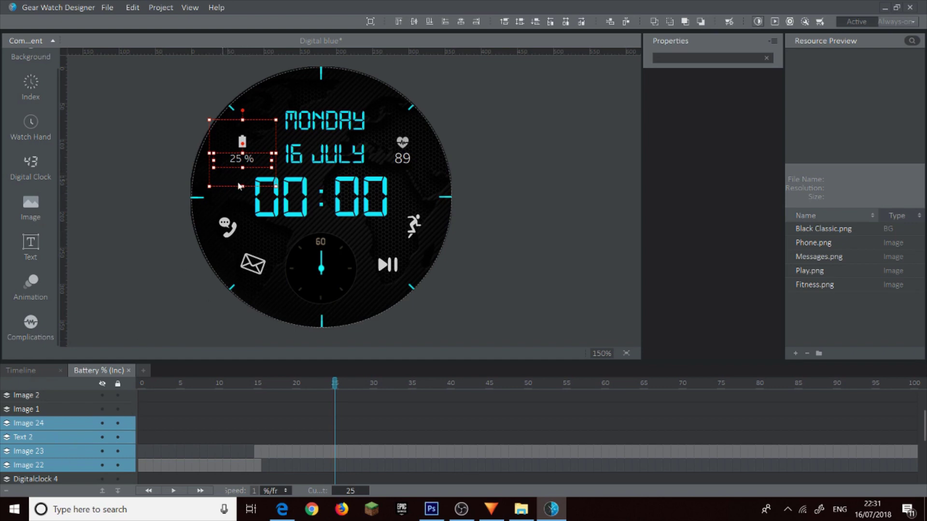
pyautogui.moveTo(260, 181); pyautogui.dragTo(253, 184)
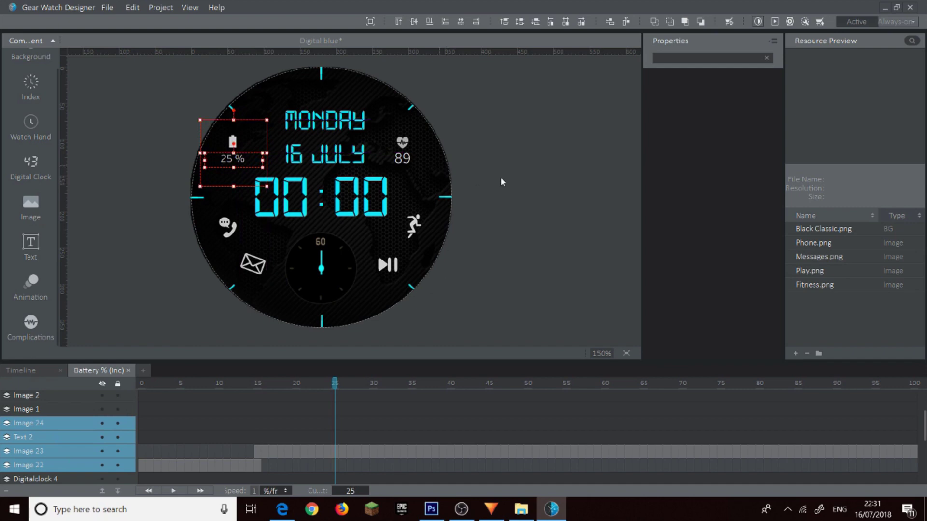
pyautogui.click(488, 198)
# - Move the heart rate value and heart icon together slightly right and up, away from the date
pyautogui.click(401, 156)
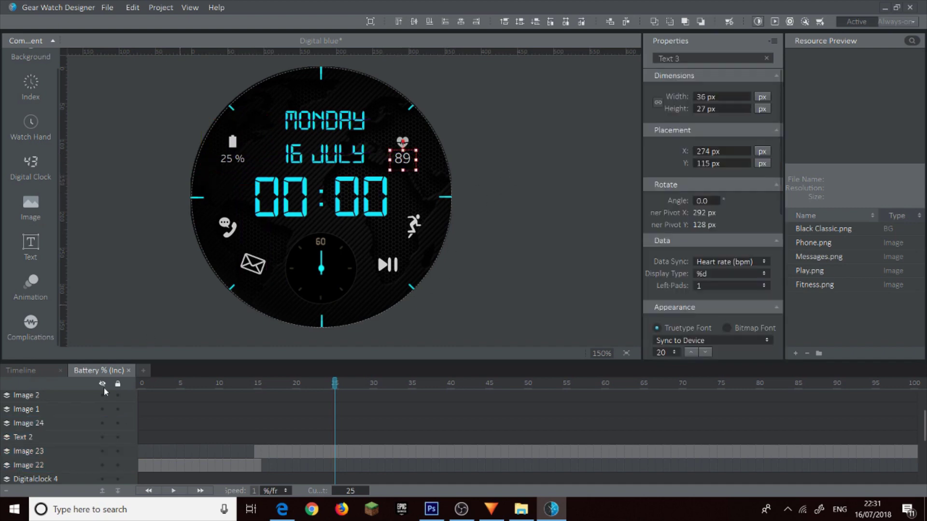
pyautogui.scroll(2, 92, 415)
pyautogui.keyDown('ctrl'); pyautogui.click(52, 411); pyautogui.keyUp('ctrl')
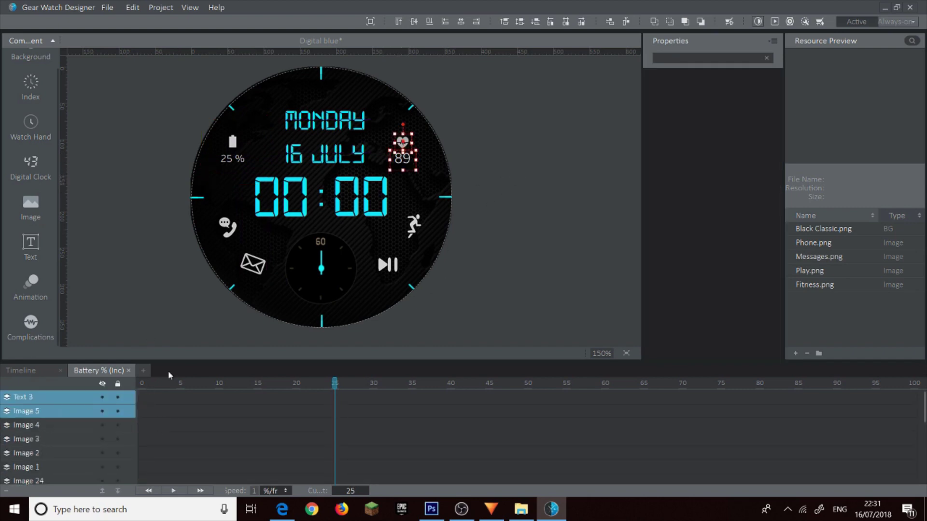
pyautogui.moveTo(412, 167); pyautogui.dragTo(419, 165)
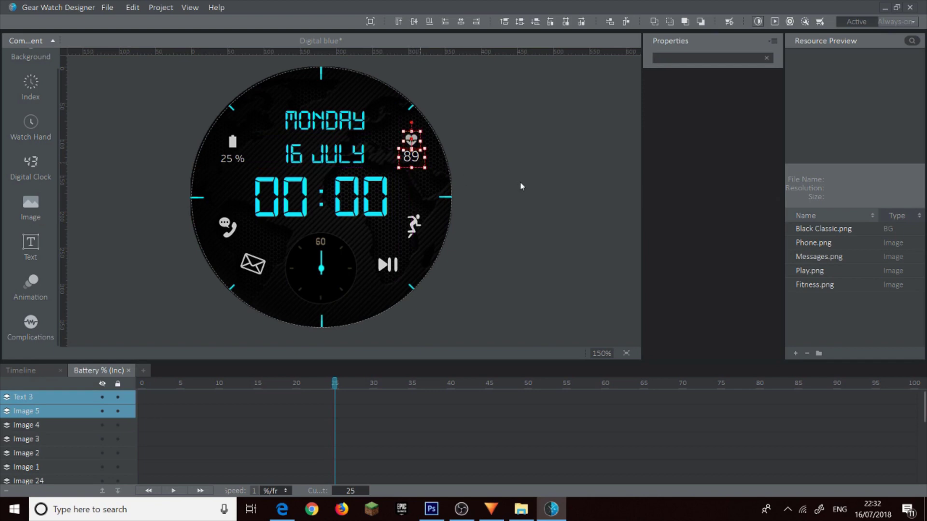
pyautogui.click(600, 303)
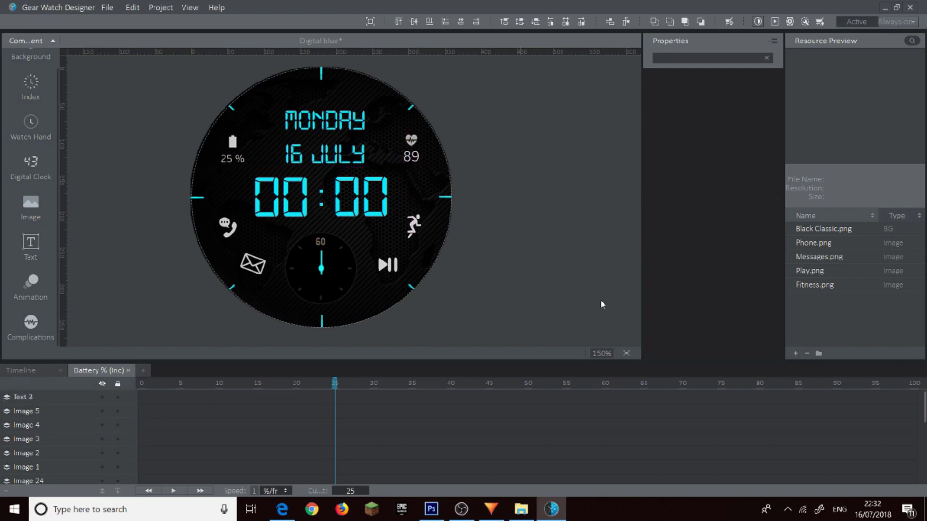
# - Nudge the colon between the hours and minutes straight up to Y 114 px
pyautogui.click(303, 207)
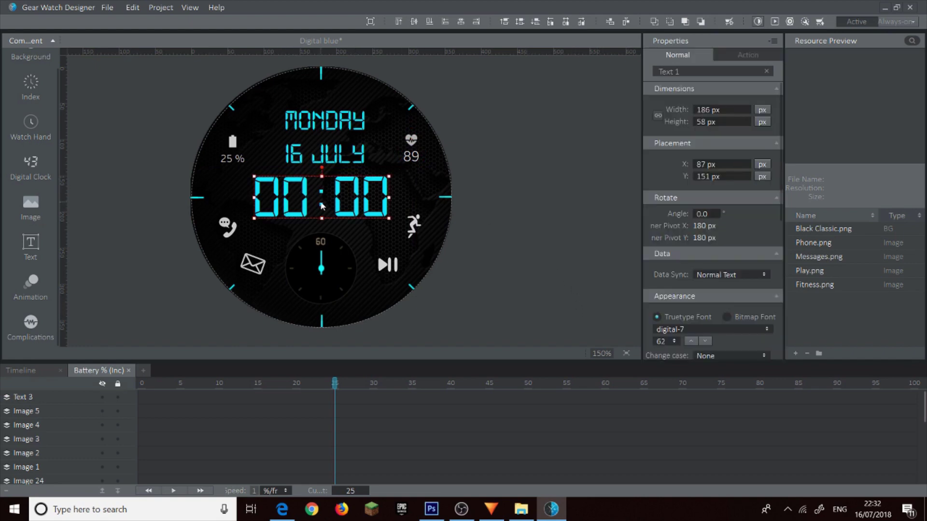
pyautogui.press('Up')
pyautogui.press('Up')
pyautogui.press('Up')
pyautogui.press('Up')
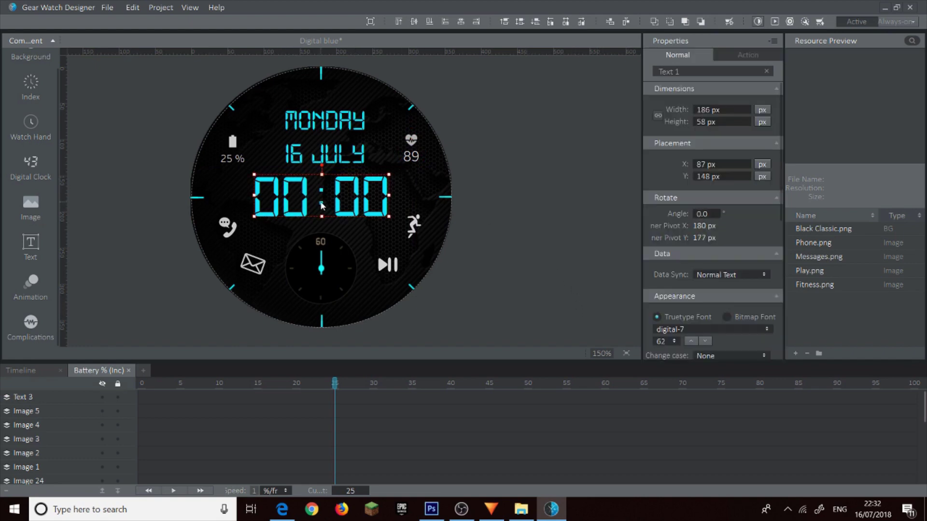
pyautogui.press('Up')
pyautogui.press('Up')
pyautogui.press('Up')
pyautogui.press('Up')
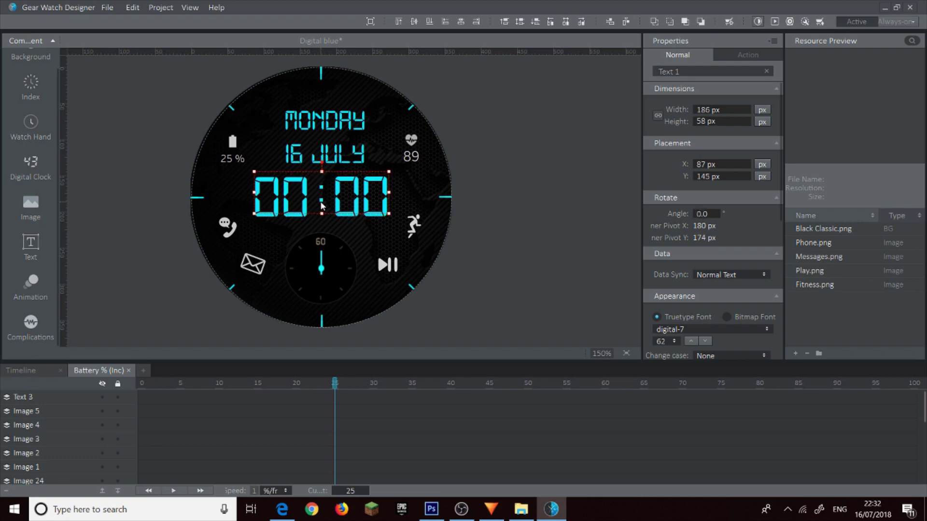
pyautogui.press('Up')
pyautogui.press('Up')
pyautogui.press('Up')
pyautogui.press('Up')
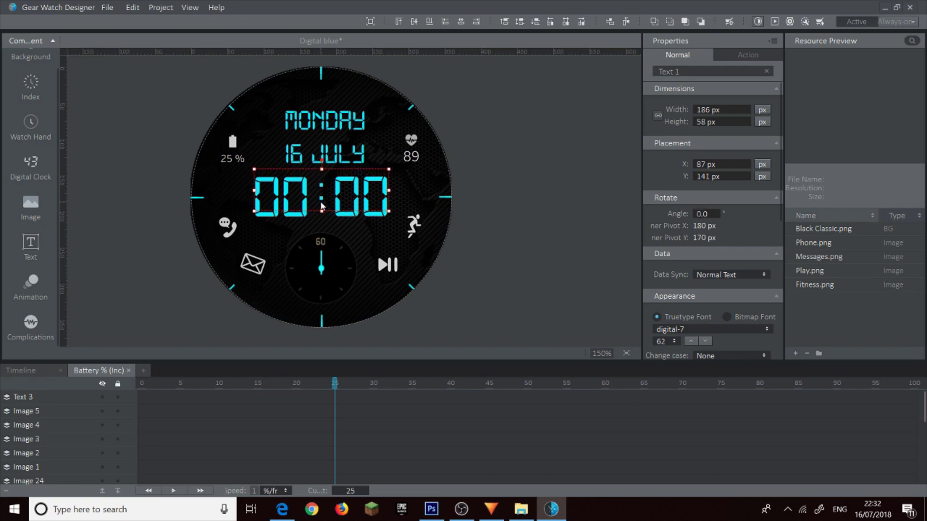
pyautogui.press('Up')
pyautogui.press('Up')
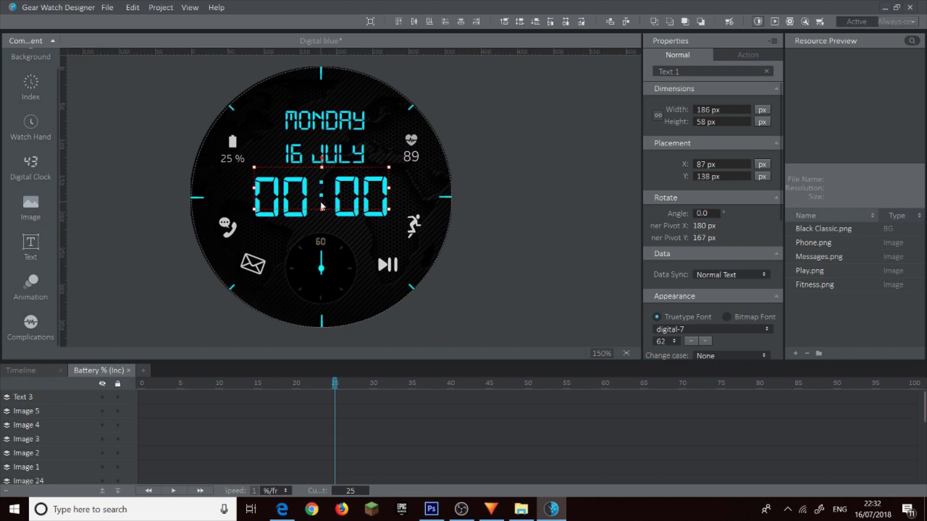
pyautogui.press('Up')
pyautogui.press('Up')
pyautogui.press('Up')
pyautogui.press('Up')
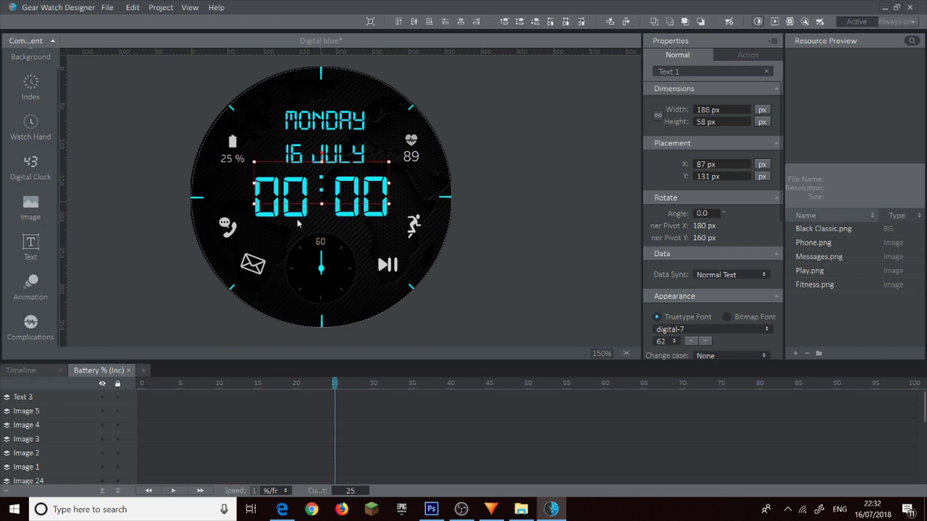
pyautogui.press('Up')
pyautogui.press('Up')
pyautogui.press('Up')
pyautogui.press('Up')
pyautogui.press('Up')
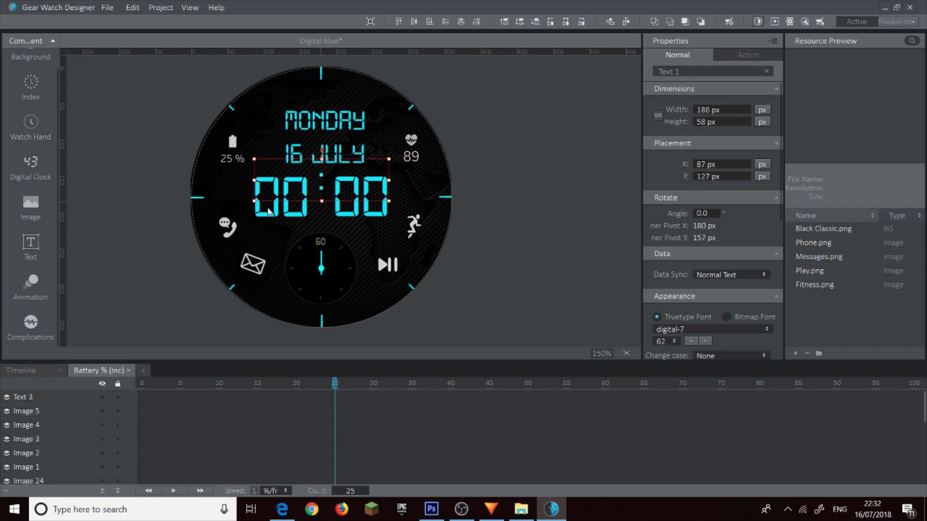
pyautogui.press('Up')
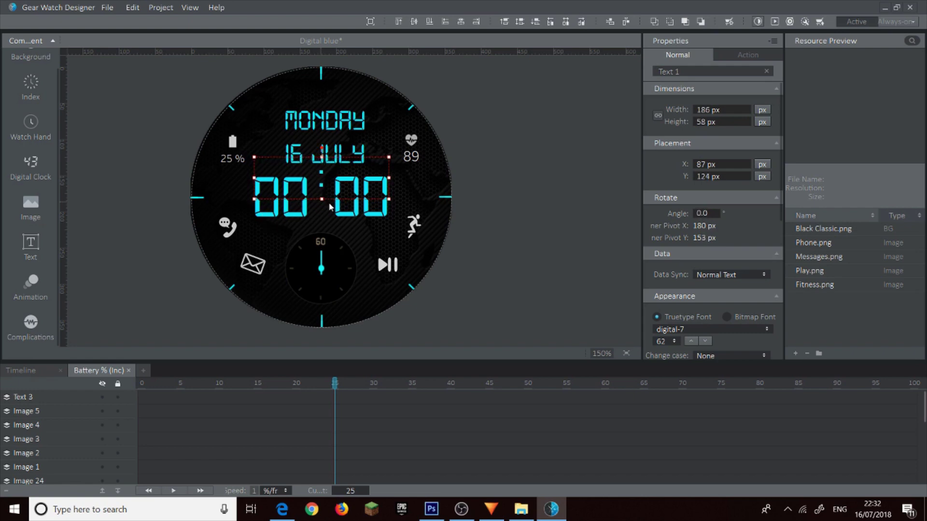
pyautogui.press('Up')
pyautogui.press('Up')
pyautogui.press('Up')
pyautogui.press('Up')
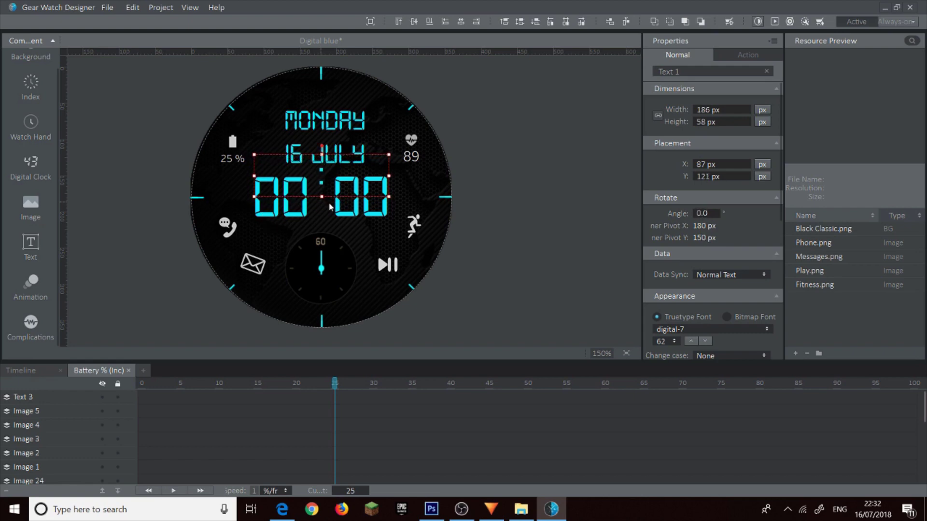
pyautogui.press('Up')
pyautogui.press('Up')
pyautogui.press('Up')
pyautogui.press('Up')
pyautogui.press('Up')
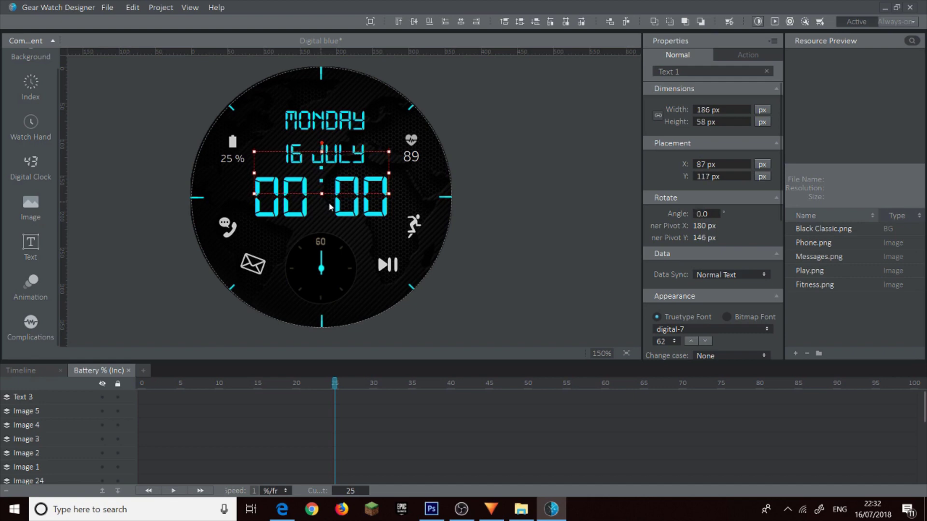
pyautogui.press('Up')
pyautogui.press('Up')
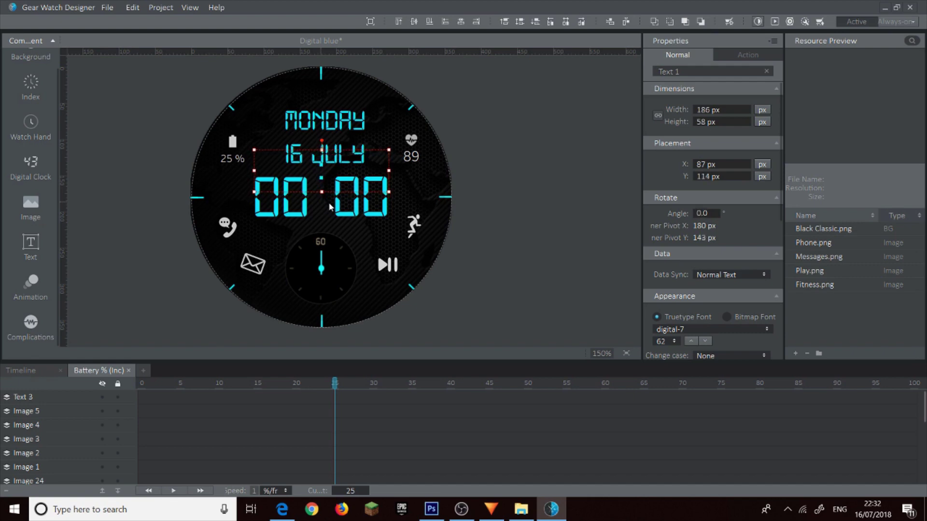
# - Move the hour and minute digits straight up to Y 102 px, level with the raised colon
pyautogui.moveTo(273, 214); pyautogui.dragTo(274, 186)
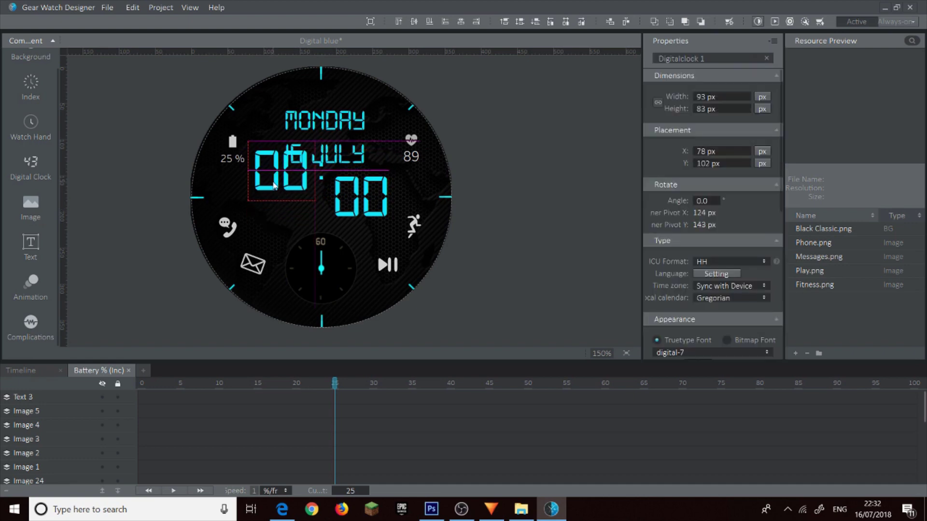
pyautogui.moveTo(366, 212); pyautogui.dragTo(367, 187)
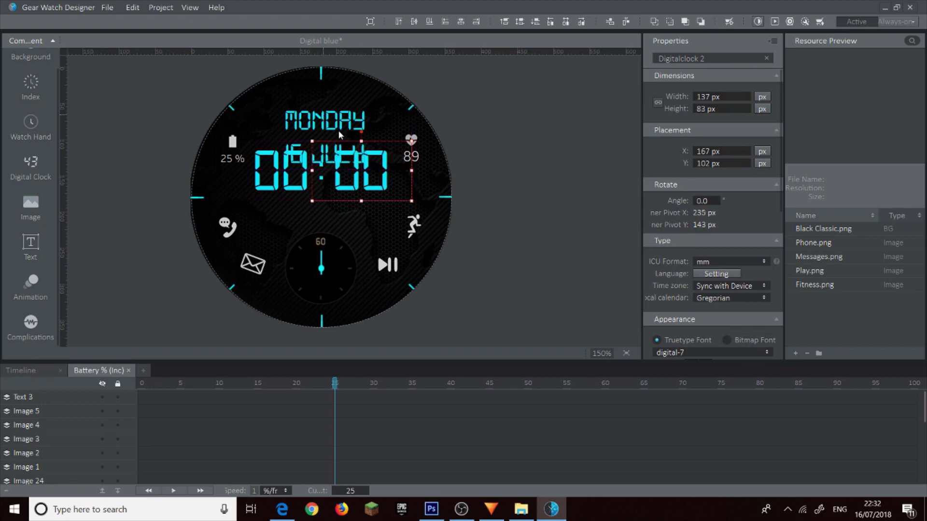
pyautogui.click(469, 146)
# - Raise the date layer (Digitalclock 4) to the top of the layer stack and centre the date below the time at about X 76, Y 183 px
pyautogui.scroll(-5, 52, 438)
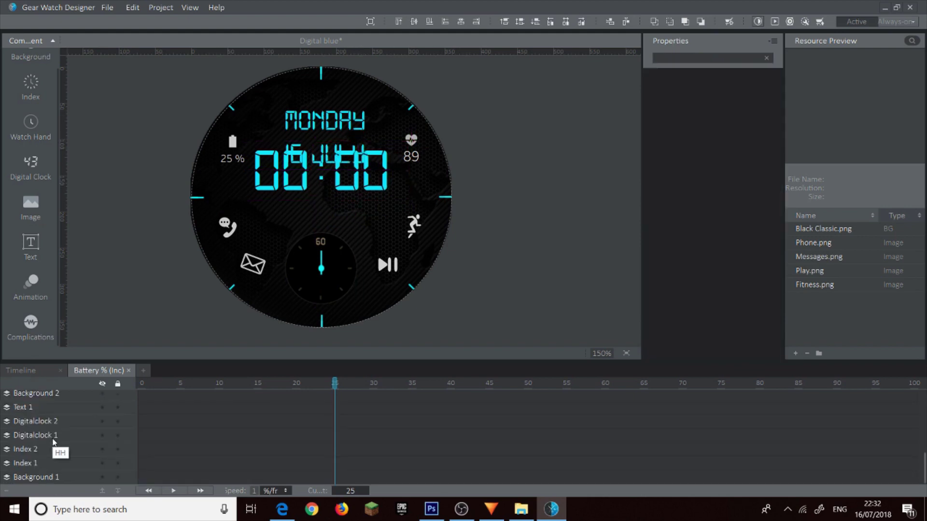
pyautogui.scroll(4, 54, 442)
pyautogui.click(69, 410)
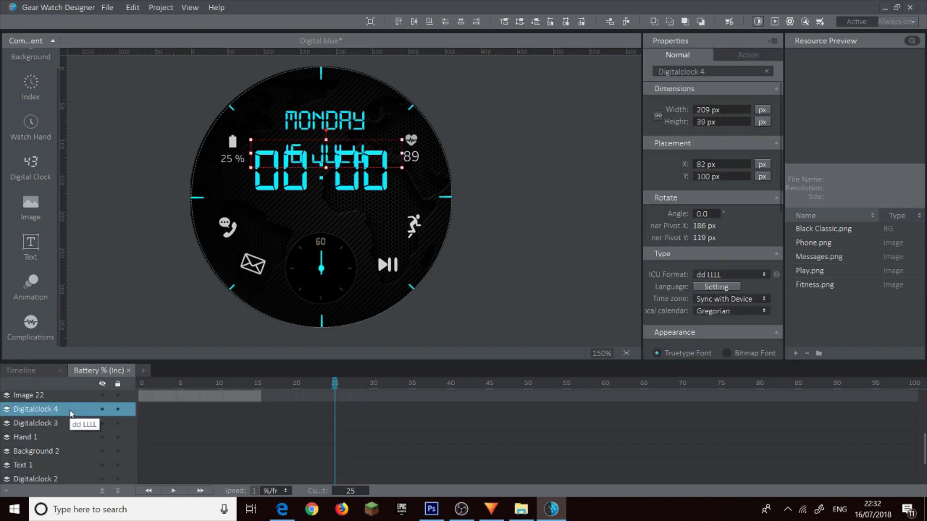
pyautogui.click(103, 491)
pyautogui.click(103, 491)
pyautogui.click(102, 491)
pyautogui.click(102, 491)
pyautogui.click(102, 491)
pyautogui.click(102, 491)
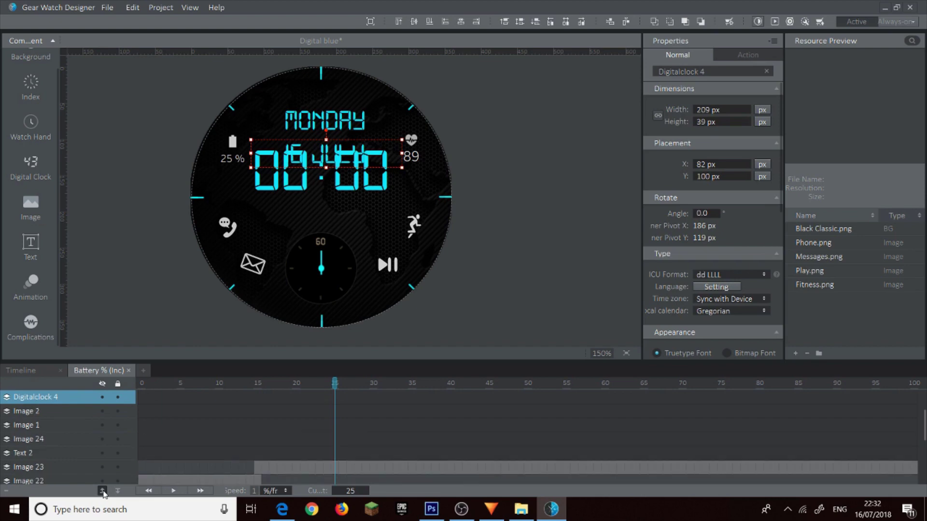
pyautogui.click(102, 491)
pyautogui.click(102, 491)
pyautogui.click(103, 490)
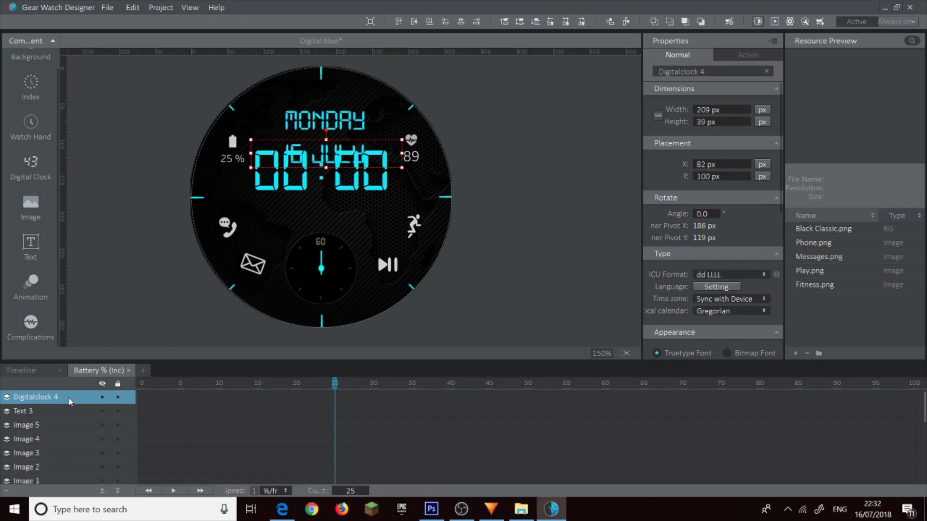
pyautogui.moveTo(377, 157); pyautogui.dragTo(375, 202)
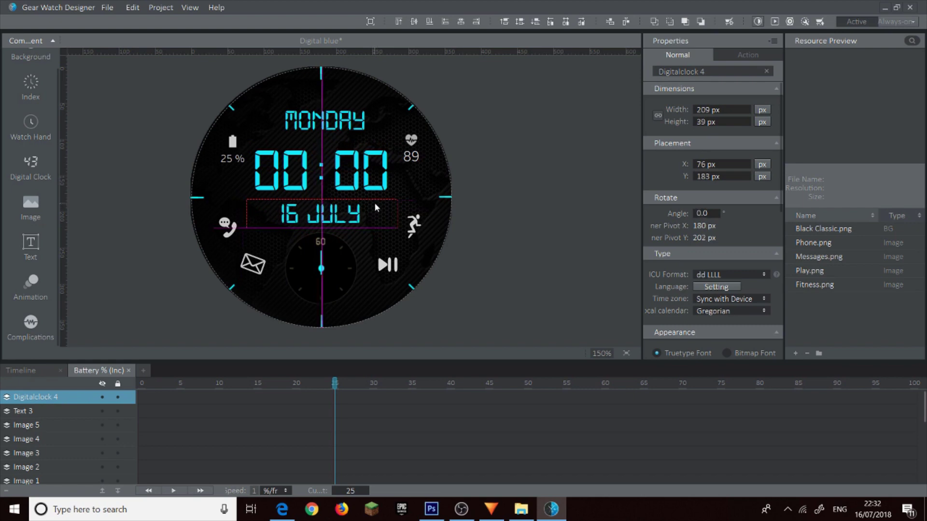
# - Move the MONDAY weekday text slightly left and down, centred just above the time
pyautogui.click(346, 129)
pyautogui.moveTo(346, 129); pyautogui.dragTo(344, 134)
pyautogui.click(675, 433)
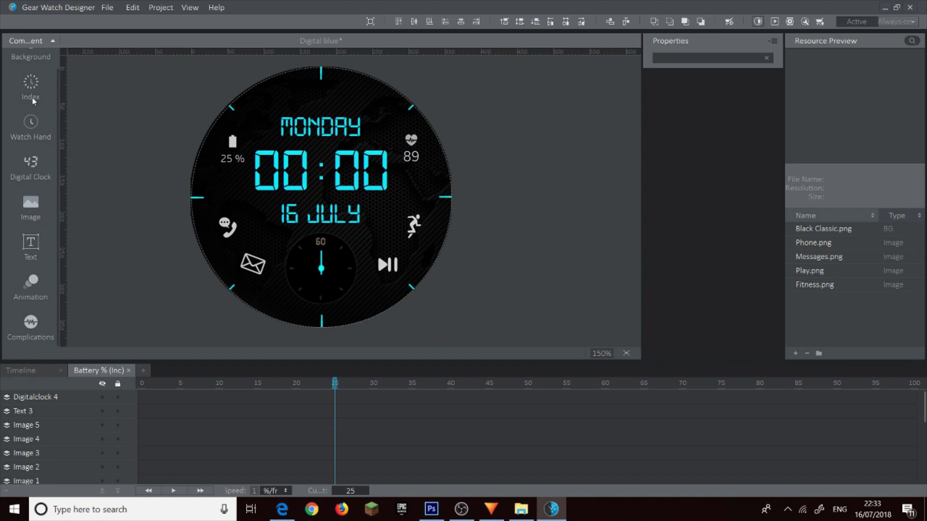
# - Add the ind_squ_03 index to the watch face and set its number of markers to 60
pyautogui.click(31, 83)
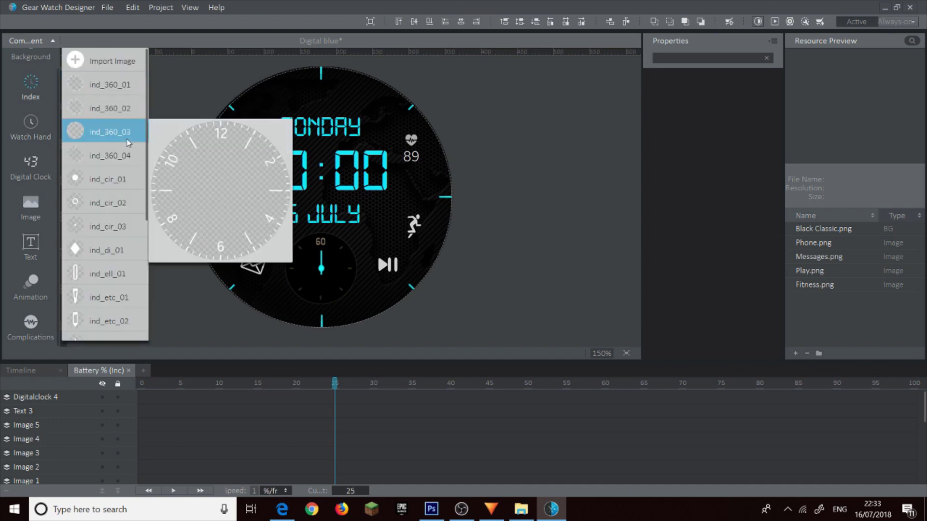
pyautogui.scroll(-3, 102, 261)
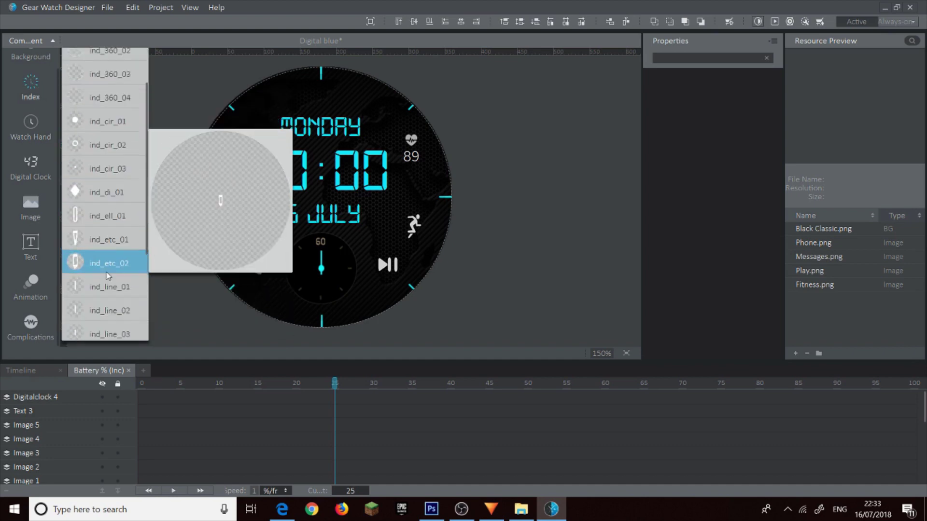
pyautogui.scroll(-4, 106, 255)
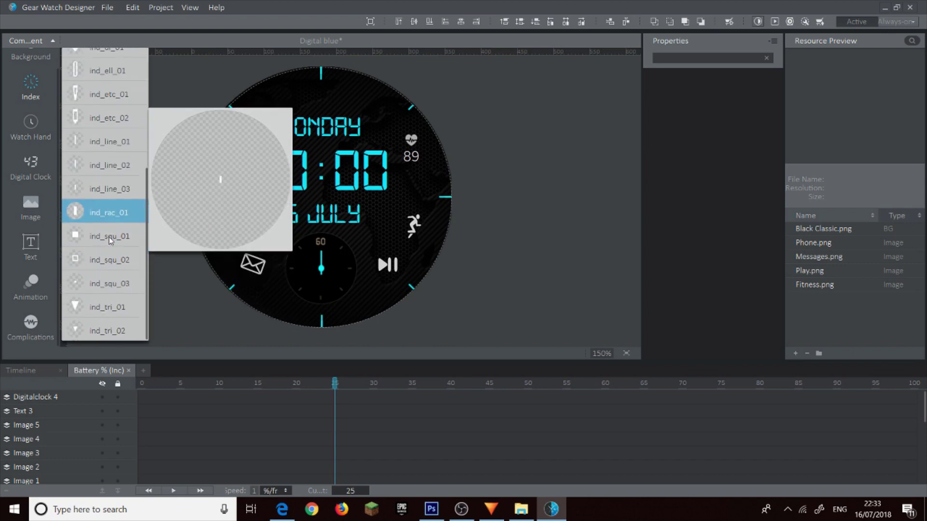
pyautogui.click(98, 281)
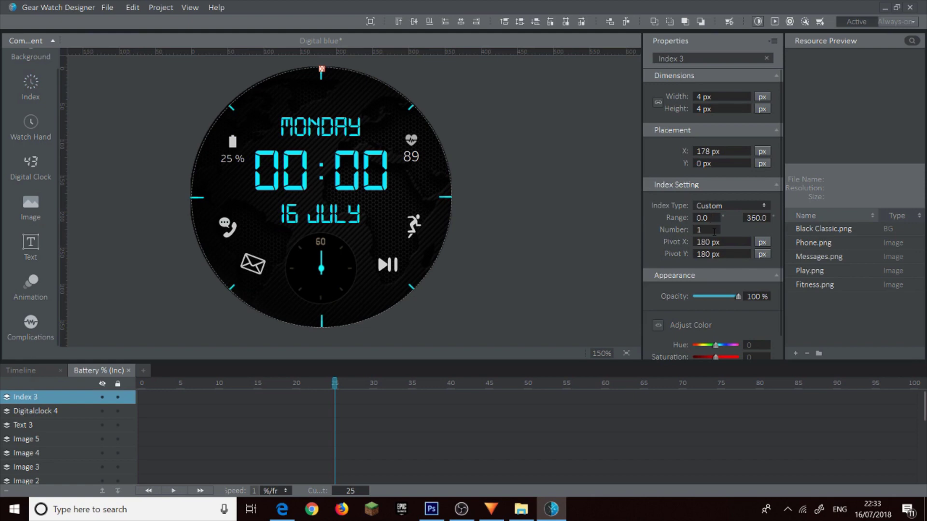
pyautogui.moveTo(714, 232); pyautogui.dragTo(693, 229)
pyautogui.write('60')
pyautogui.press('Return')
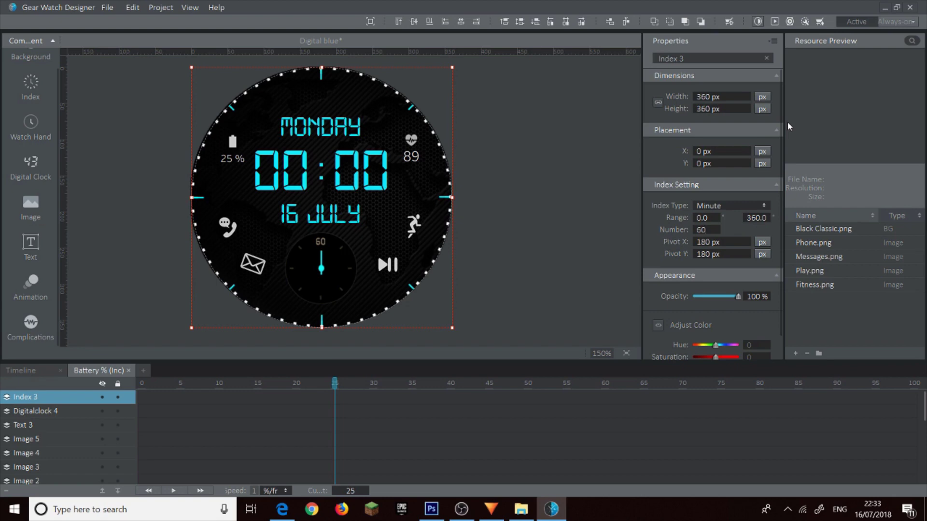
# - Colour the square minute markers cyan by enabling colour adjustment with hue -180 and saturation 100
pyautogui.scroll(-1, 721, 295)
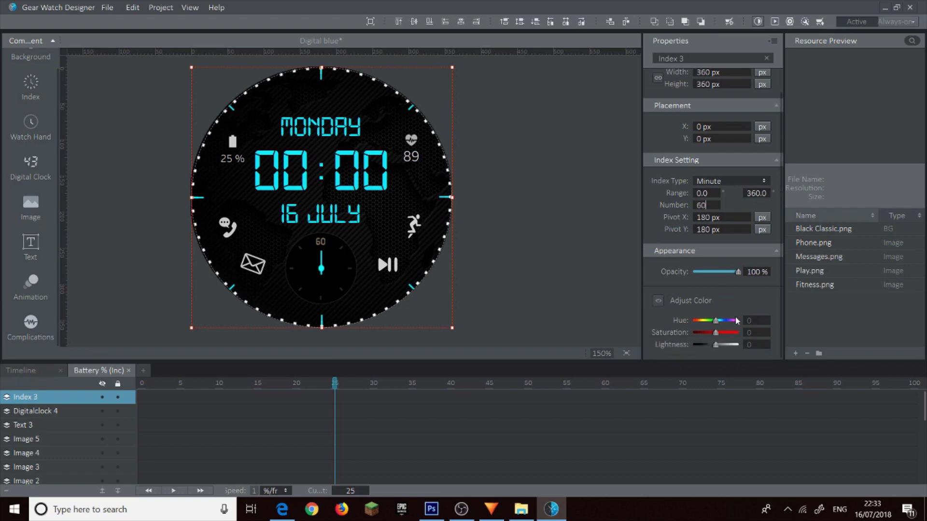
pyautogui.click(657, 303)
pyautogui.moveTo(714, 320); pyautogui.dragTo(757, 336)
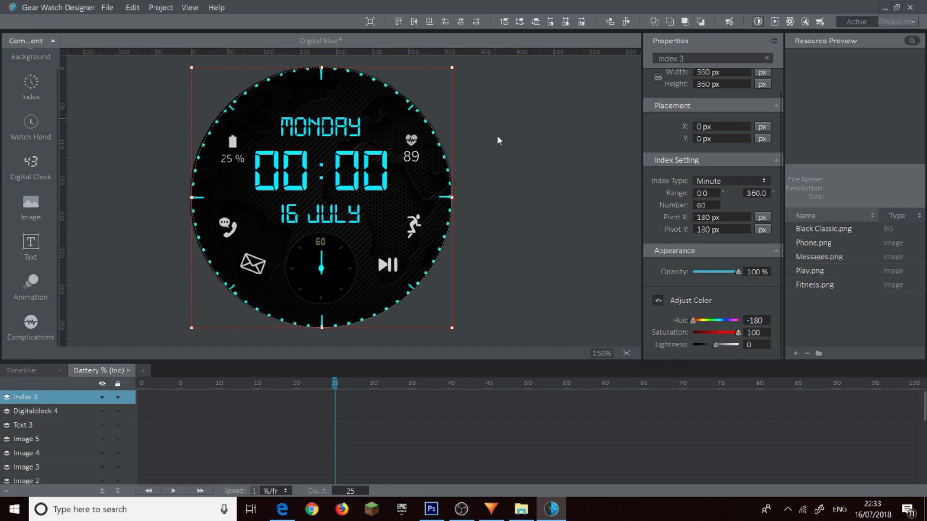
pyautogui.click(500, 155)
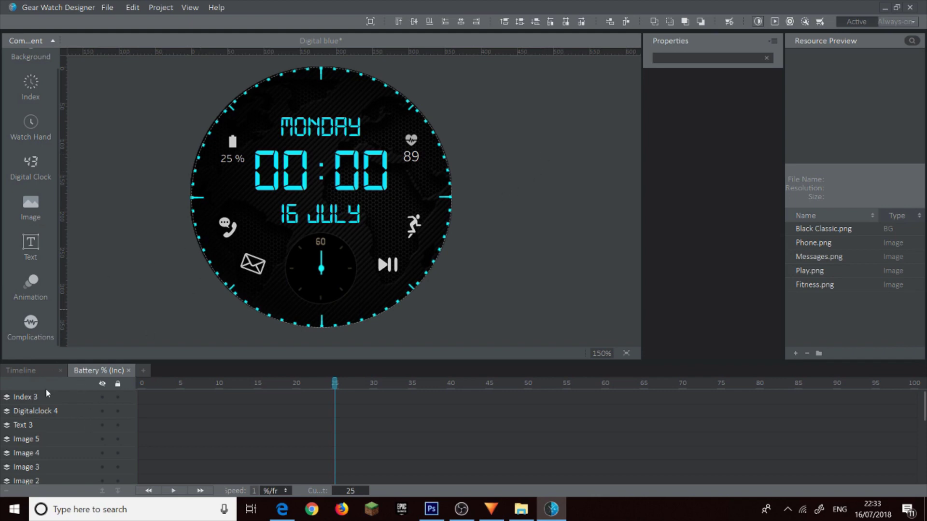
# - Try an opacity of 32 % on the square minute markers, then restore 100 %
pyautogui.click(63, 398)
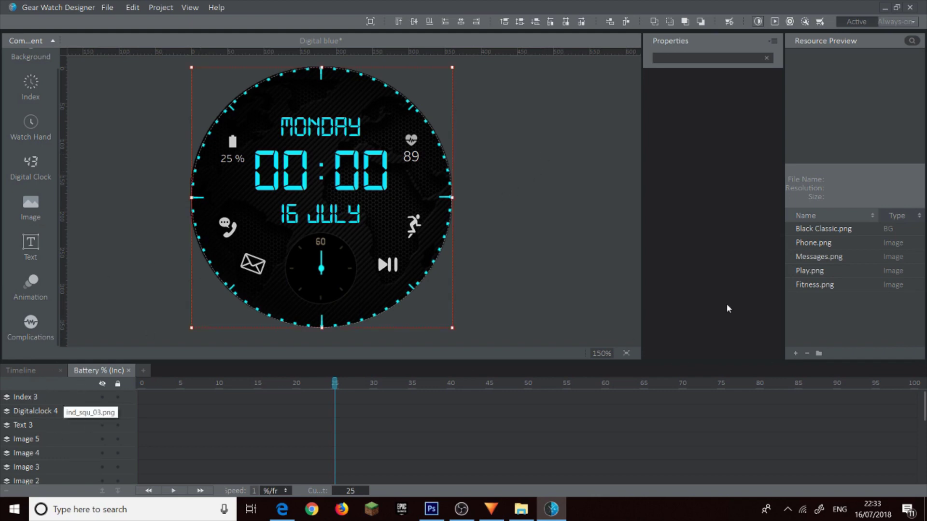
pyautogui.click(718, 295)
pyautogui.moveTo(717, 295); pyautogui.dragTo(715, 297)
pyautogui.click(708, 297)
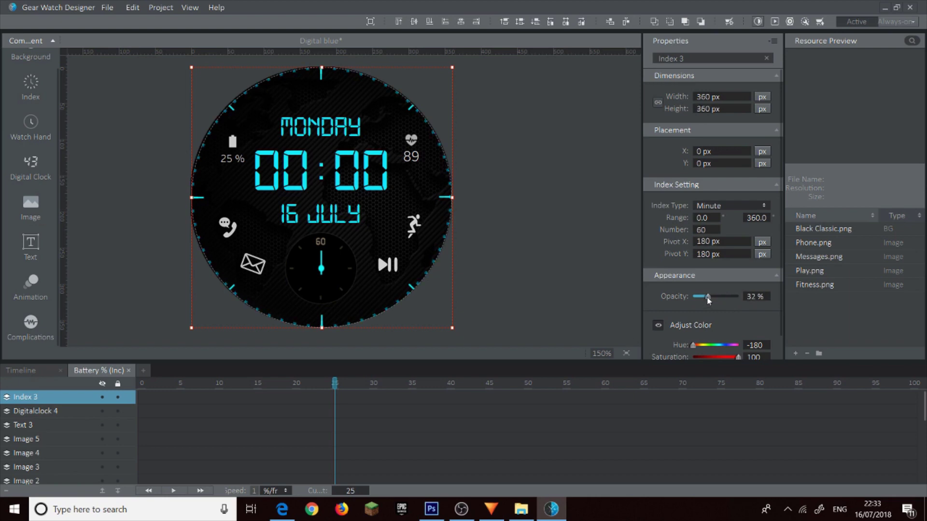
pyautogui.moveTo(708, 296); pyautogui.dragTo(739, 297)
# - Hide the square minute markers (Index 3) and add the ind_cir_03 round index with 60 markers
pyautogui.click(102, 397)
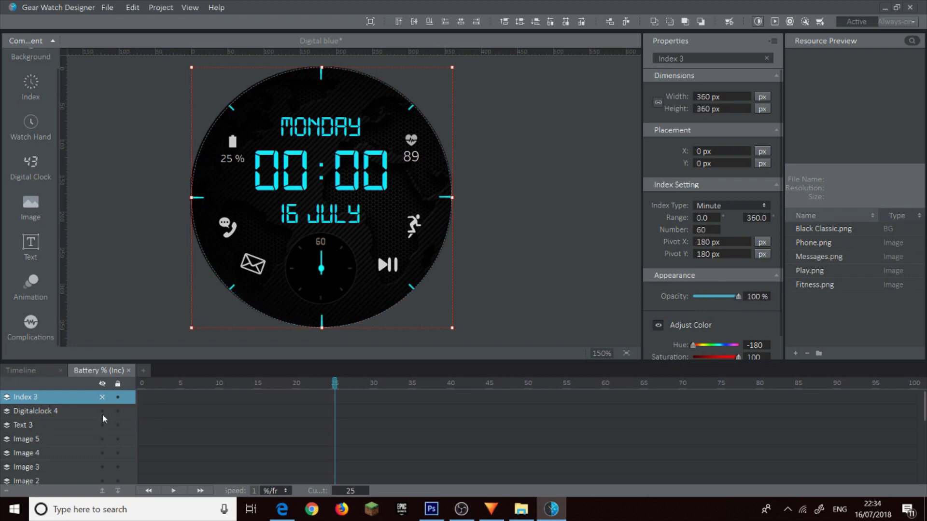
pyautogui.click(41, 99)
pyautogui.moveTo(114, 212)
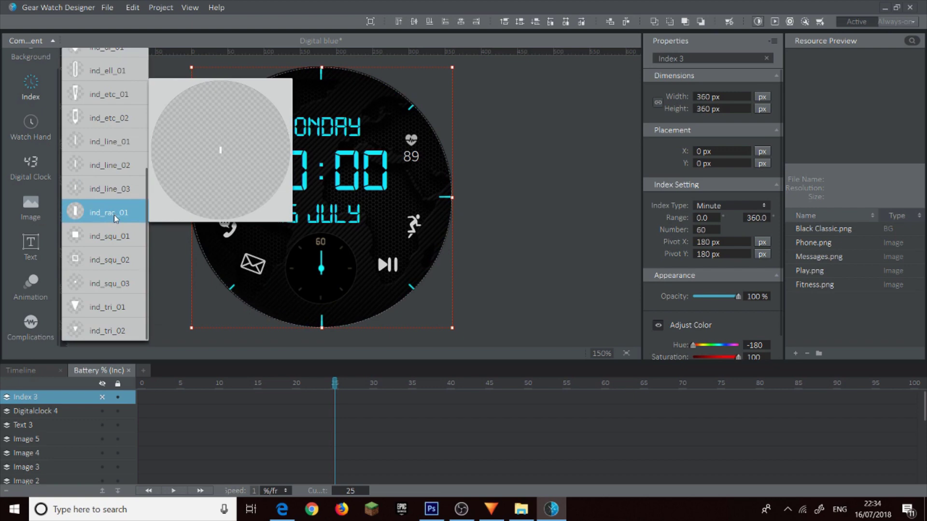
pyautogui.scroll(1, 111, 261)
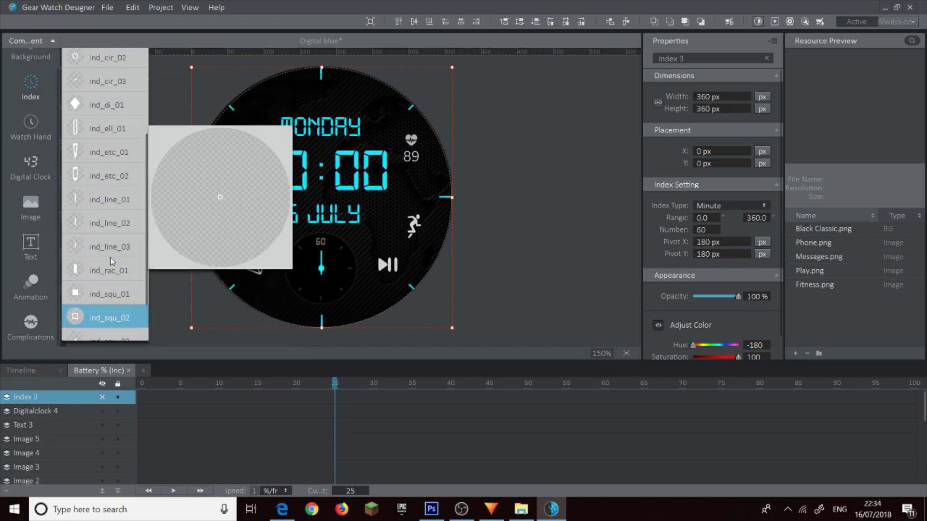
pyautogui.scroll(2, 110, 262)
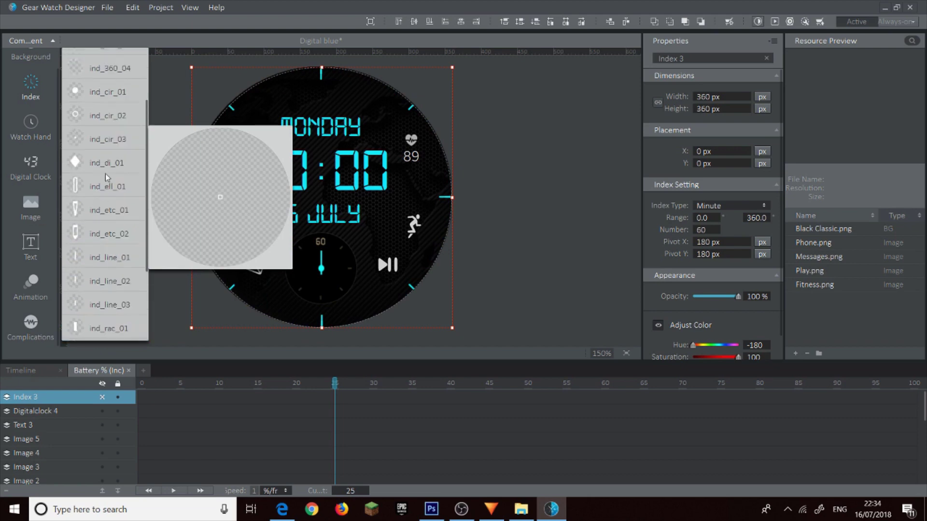
pyautogui.click(109, 141)
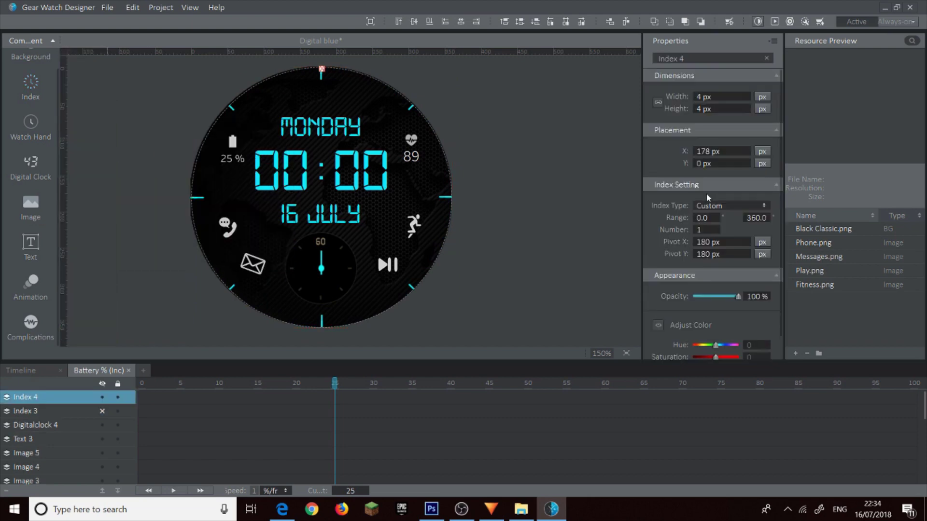
pyautogui.doubleClick(710, 230)
pyautogui.write('60')
pyautogui.press('Return')
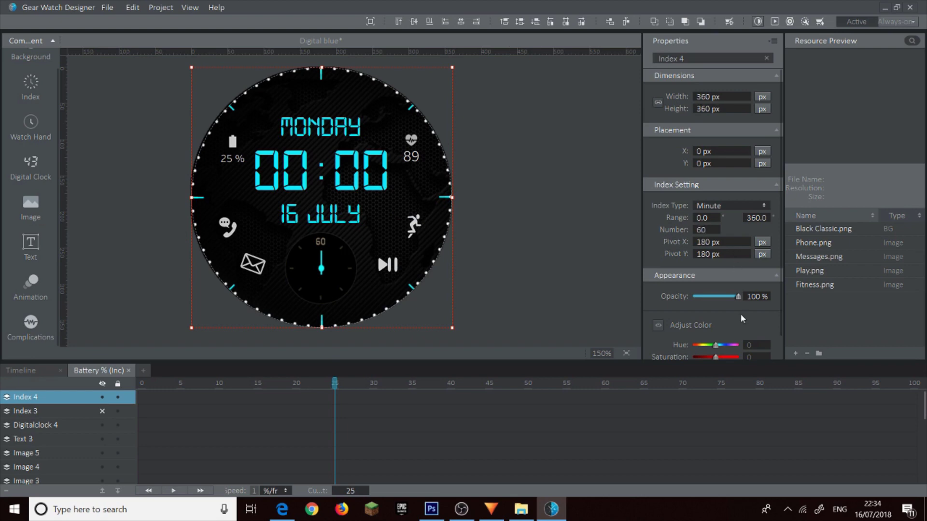
# - Colour the round minute markers cyan by enabling colour adjustment with hue -180 and saturation 100
pyautogui.click(668, 321)
pyautogui.scroll(-1, 746, 262)
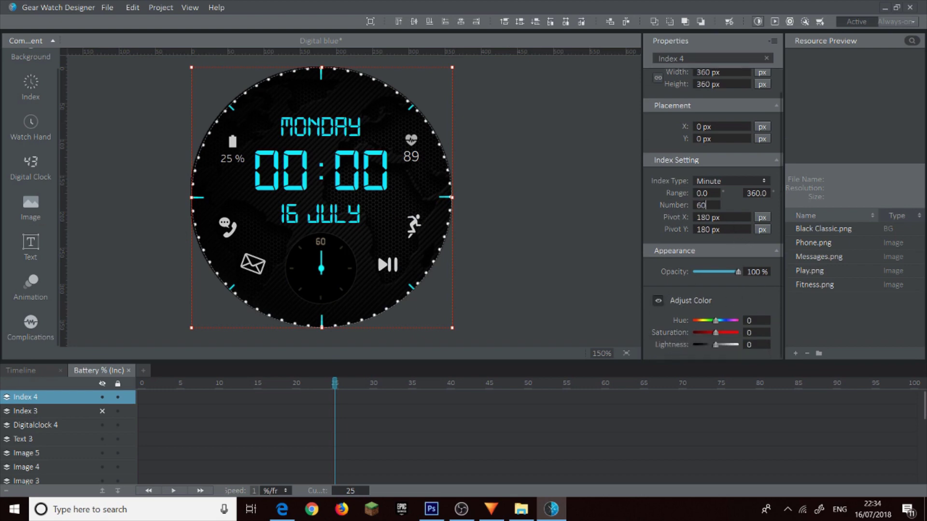
pyautogui.moveTo(712, 318); pyautogui.dragTo(741, 333)
pyautogui.click(534, 222)
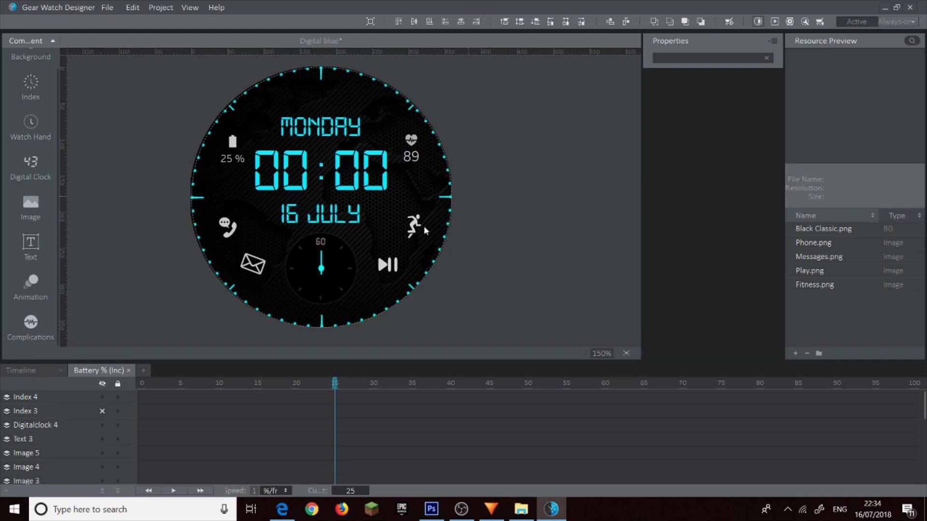
# - Preview the running watch face with its time and date settings, and close the preview
pyautogui.click(774, 21)
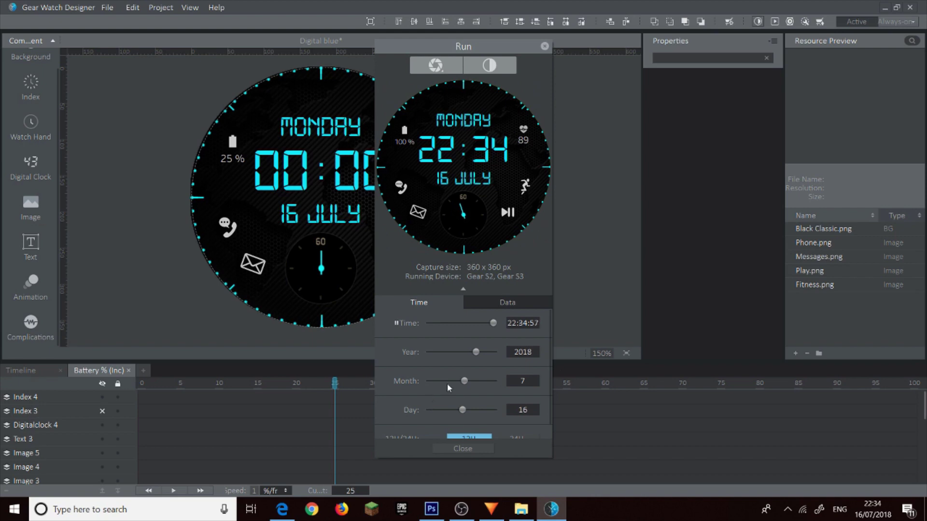
pyautogui.scroll(-1, 446, 384)
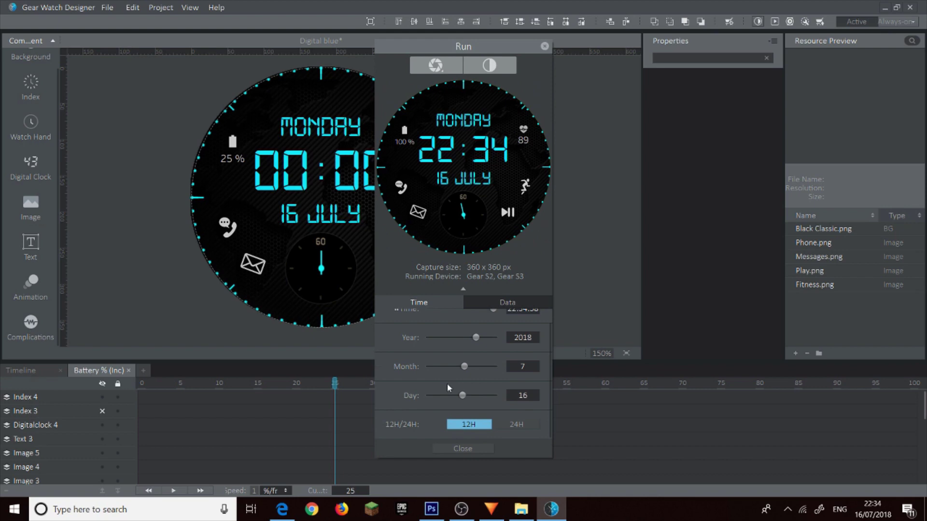
pyautogui.click(544, 47)
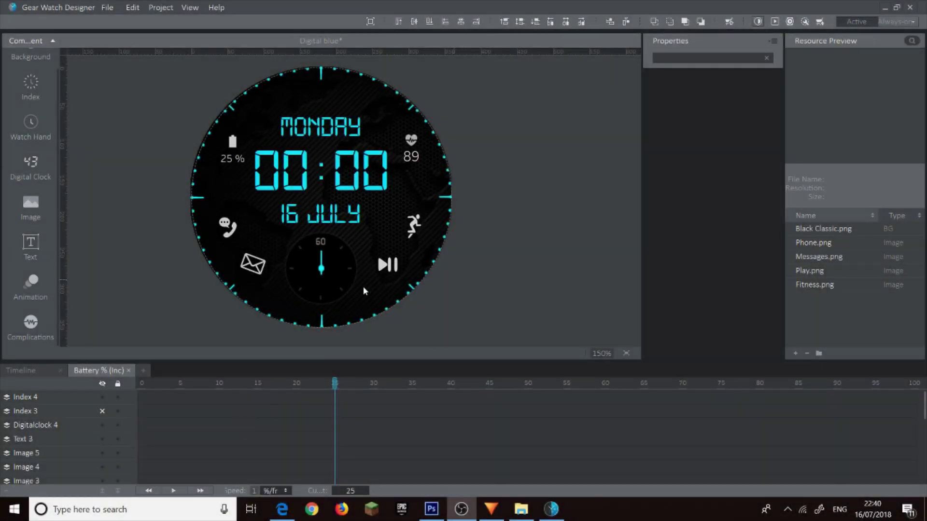
# - Set the movement effect of the seconds subdial hand (Hand 1) to Sweep and preview the running watch face
pyautogui.click(322, 273)
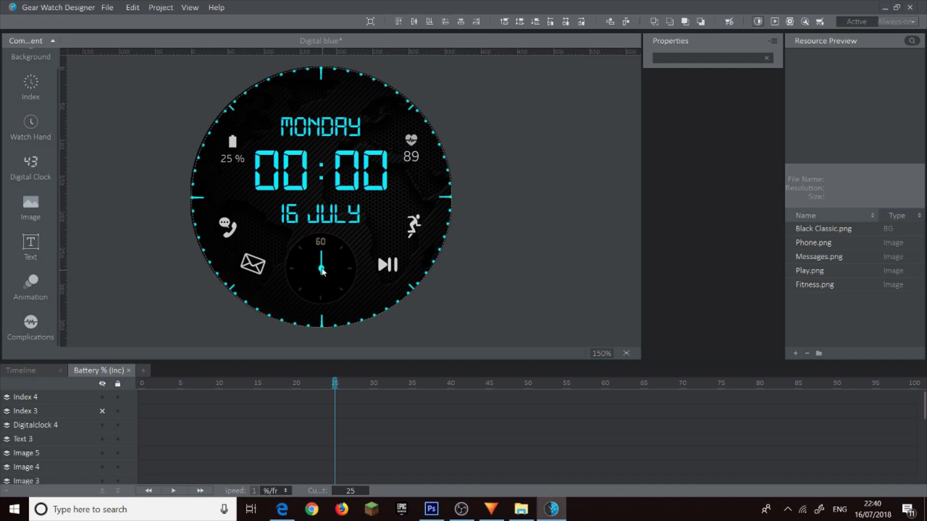
pyautogui.click(321, 271)
pyautogui.click(322, 271)
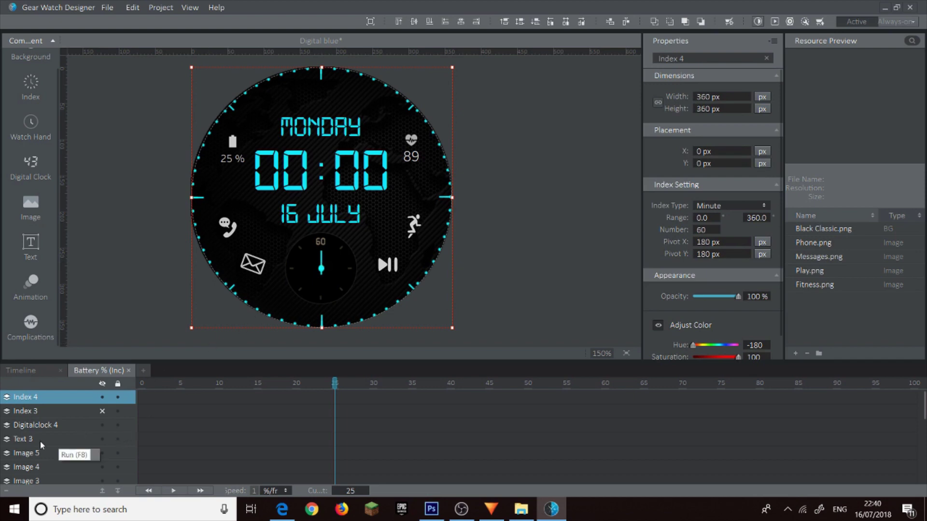
pyautogui.scroll(-5, 39, 441)
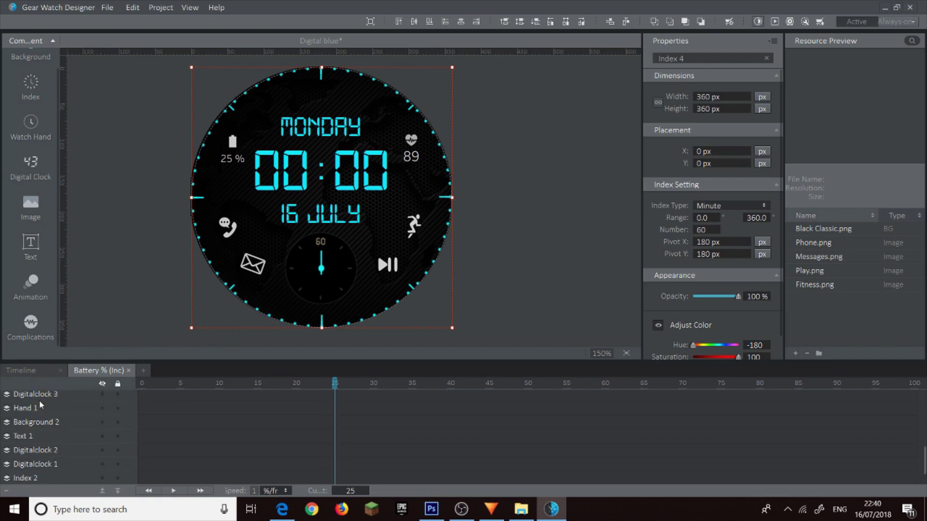
pyautogui.click(30, 408)
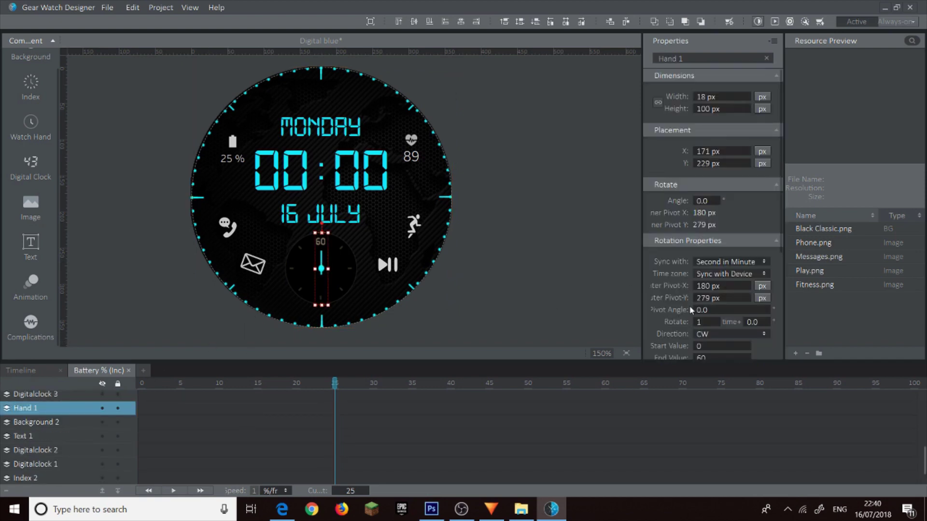
pyautogui.scroll(-2, 689, 310)
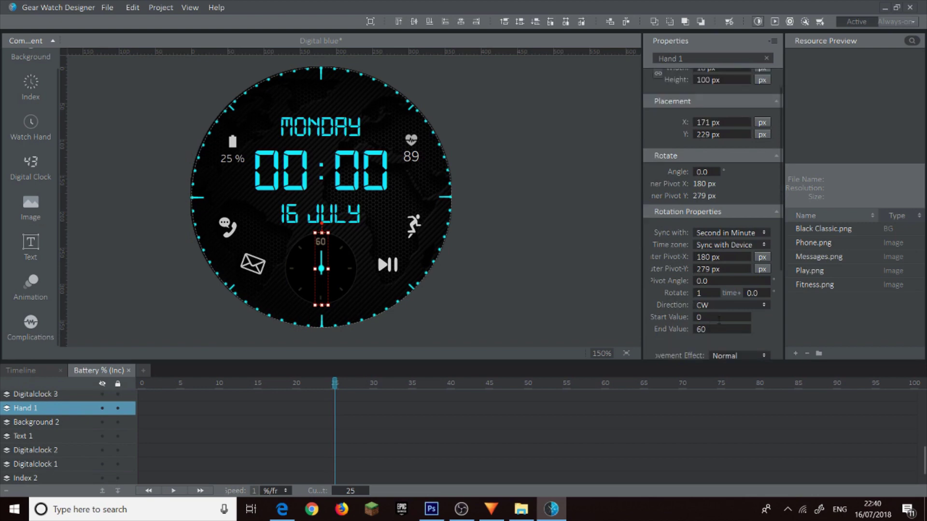
pyautogui.scroll(-2, 720, 332)
pyautogui.click(731, 327)
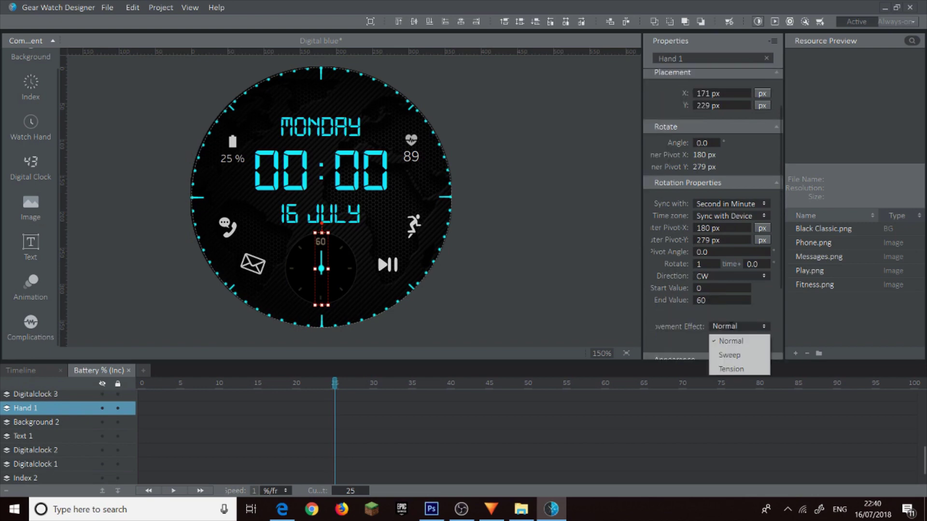
pyautogui.click(738, 356)
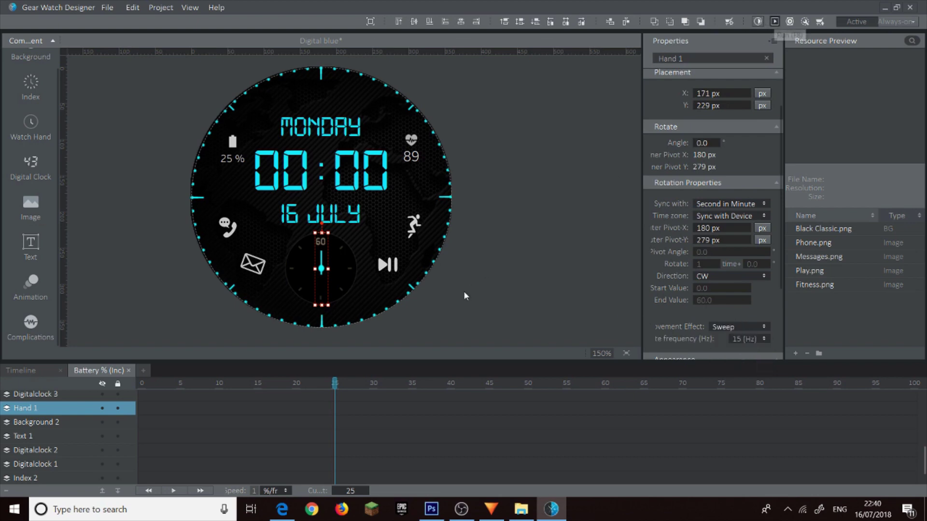
pyautogui.click(758, 21)
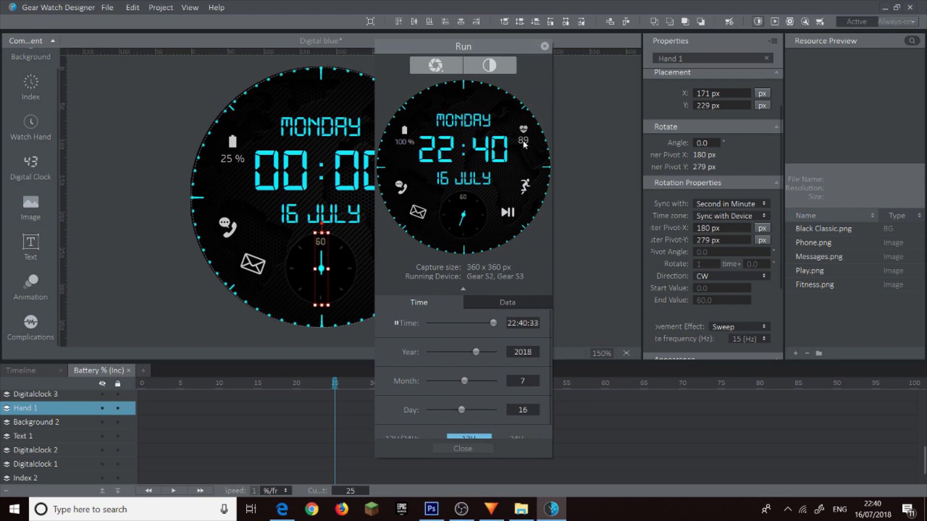
pyautogui.click(545, 47)
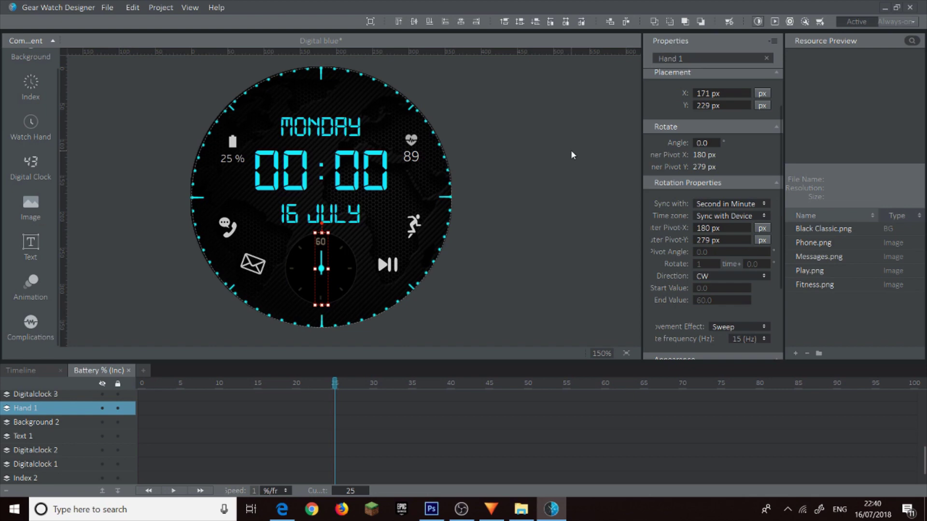
# - Enable always-on mode for High color only, leaving out Low-bit color, and accept the notice
pyautogui.click(758, 22)
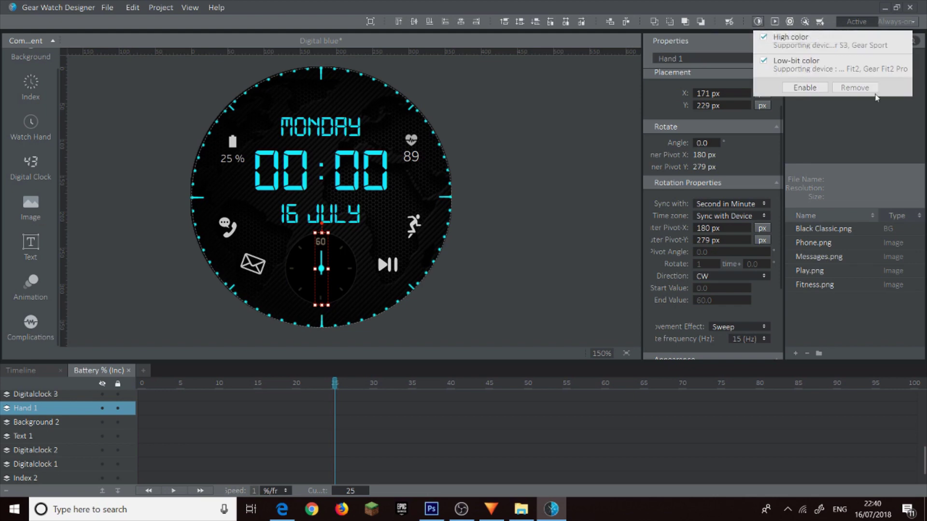
pyautogui.click(764, 61)
pyautogui.click(805, 88)
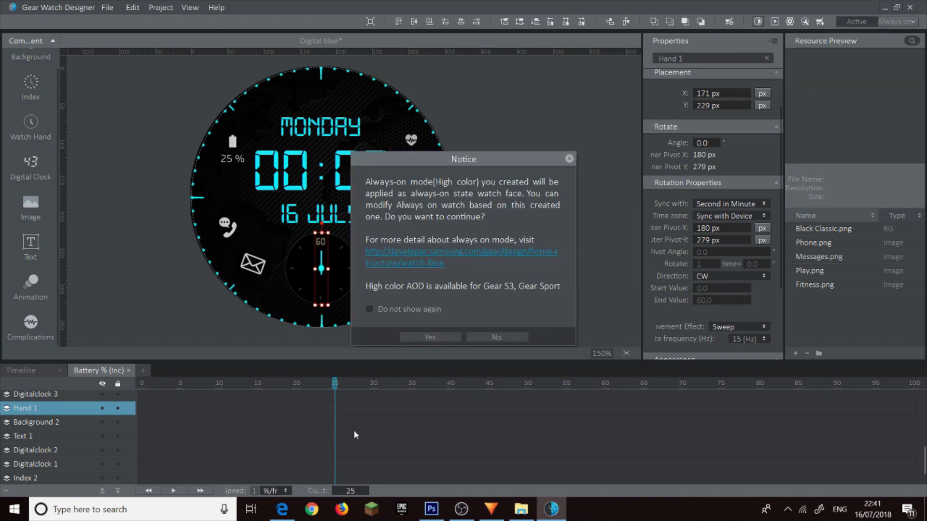
pyautogui.click(430, 337)
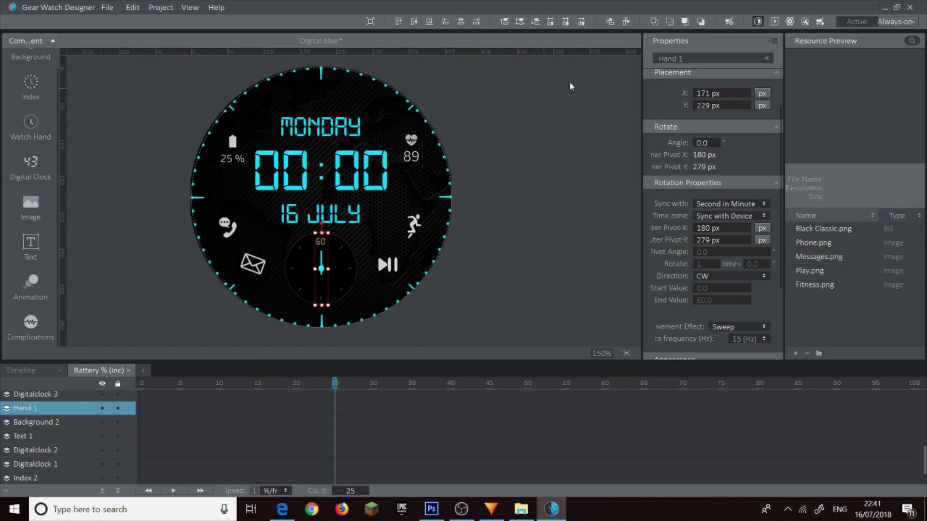
# - Switch to the High color always-on view and hide the Background 1 and Index 1 layers
pyautogui.click(898, 23)
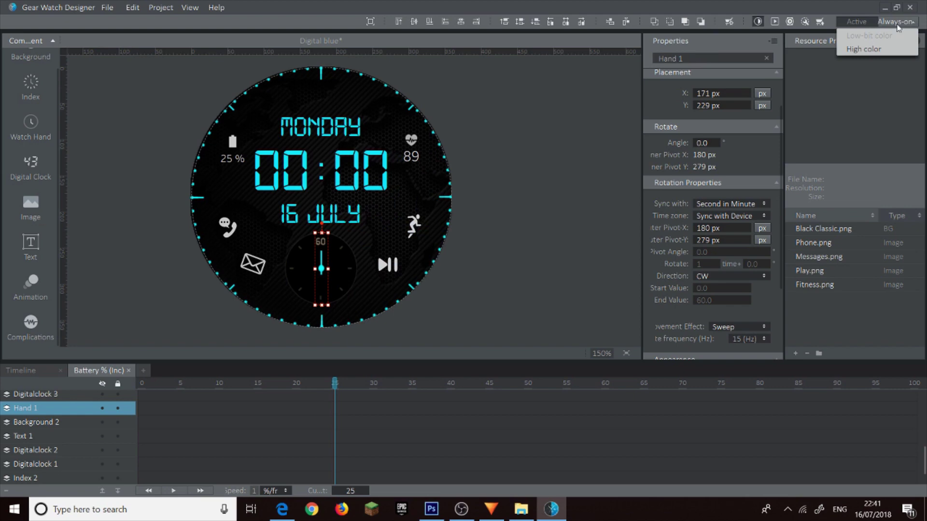
pyautogui.click(866, 49)
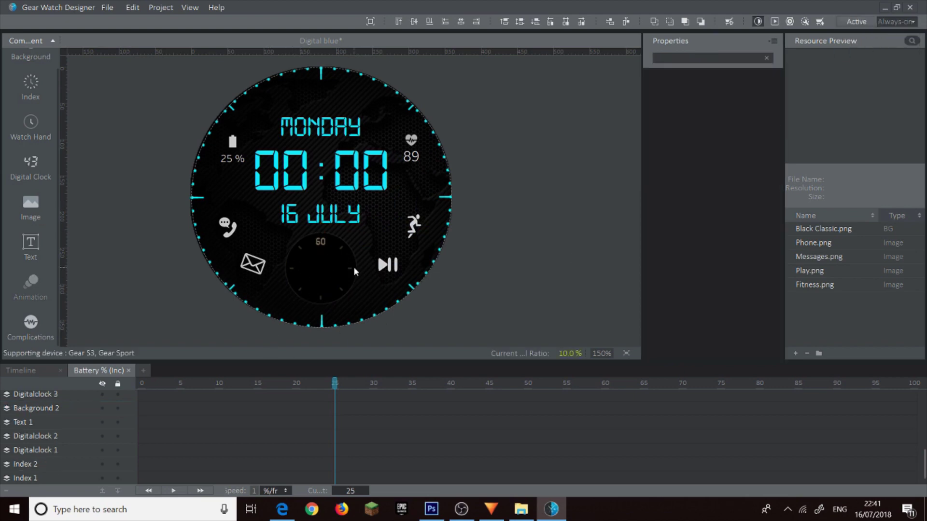
pyautogui.scroll(-1, 77, 434)
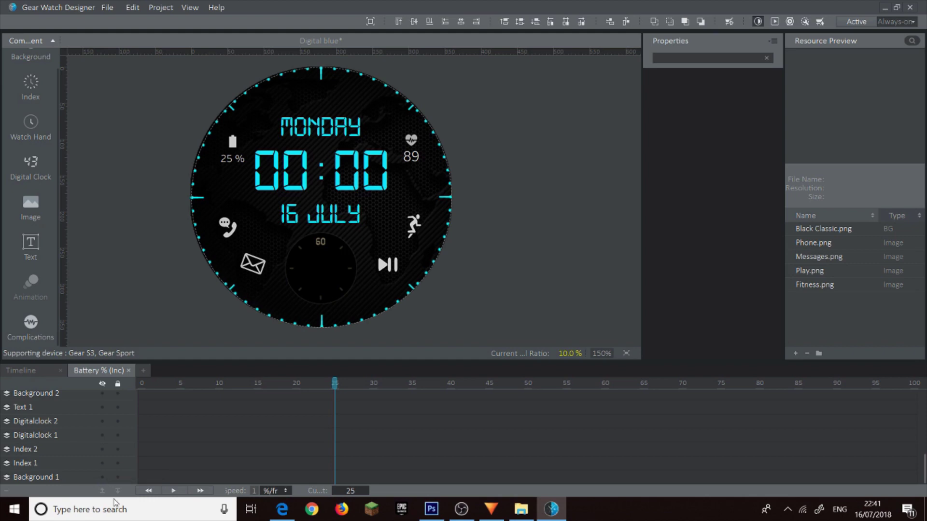
pyautogui.click(102, 477)
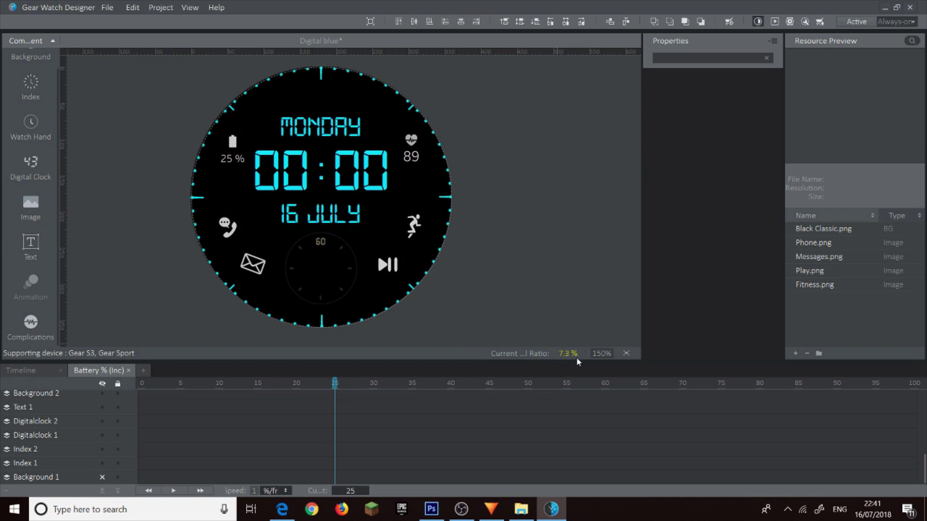
pyautogui.click(101, 464)
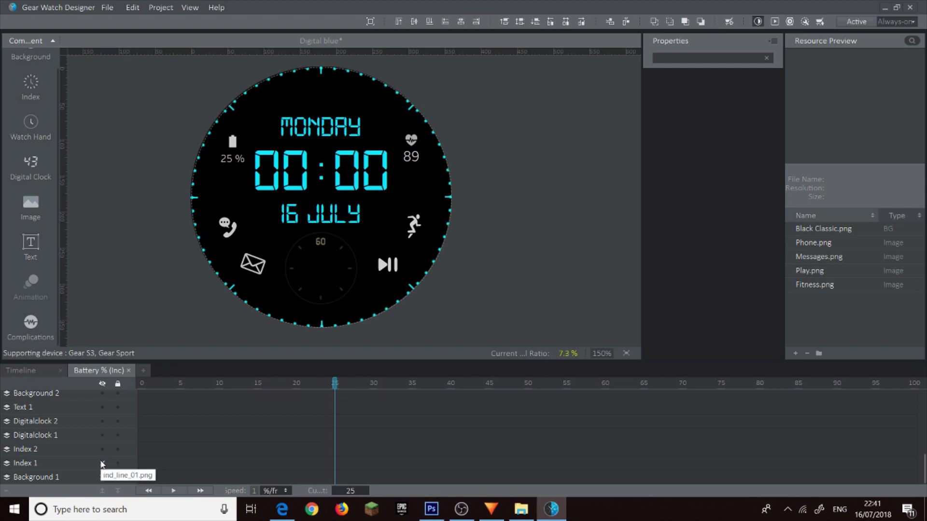
pyautogui.click(102, 463)
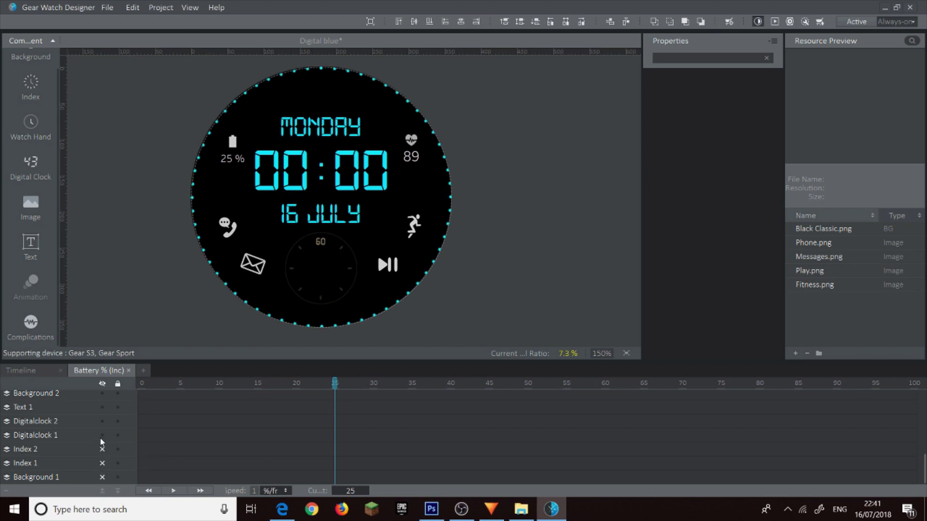
# - Toggle the visibility of Index 2, Digitalclock 1 and Text 1 to identify their elements, leaving all three shown
pyautogui.click(102, 449)
pyautogui.click(102, 449)
pyautogui.click(103, 436)
pyautogui.click(103, 437)
pyautogui.scroll(1, 77, 450)
pyautogui.click(103, 436)
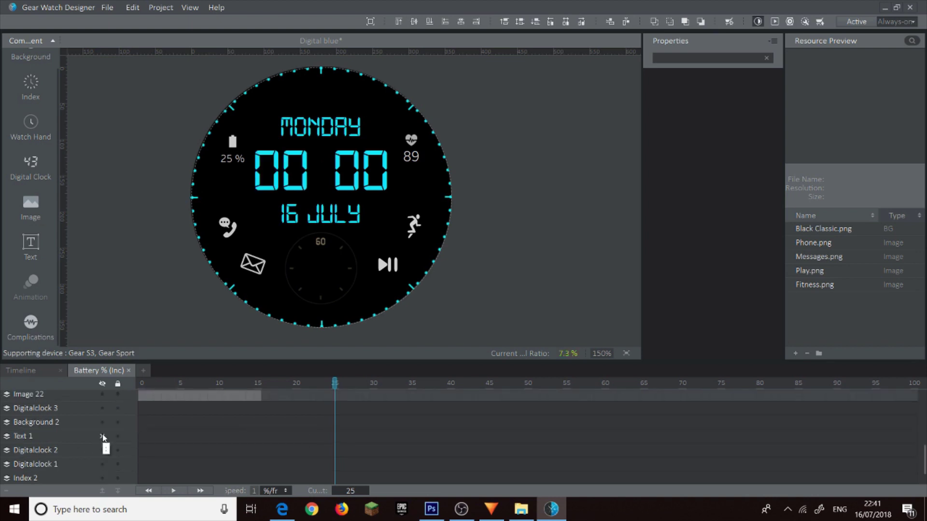
pyautogui.click(103, 436)
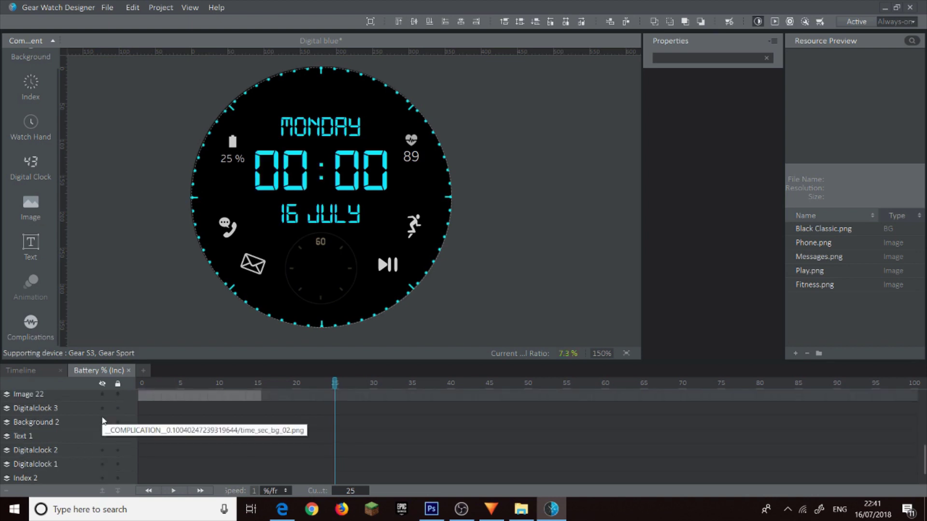
# - Hide the seconds subdial background (Background 2) and the weekday (Digitalclock 3) in always-on mode
pyautogui.click(102, 422)
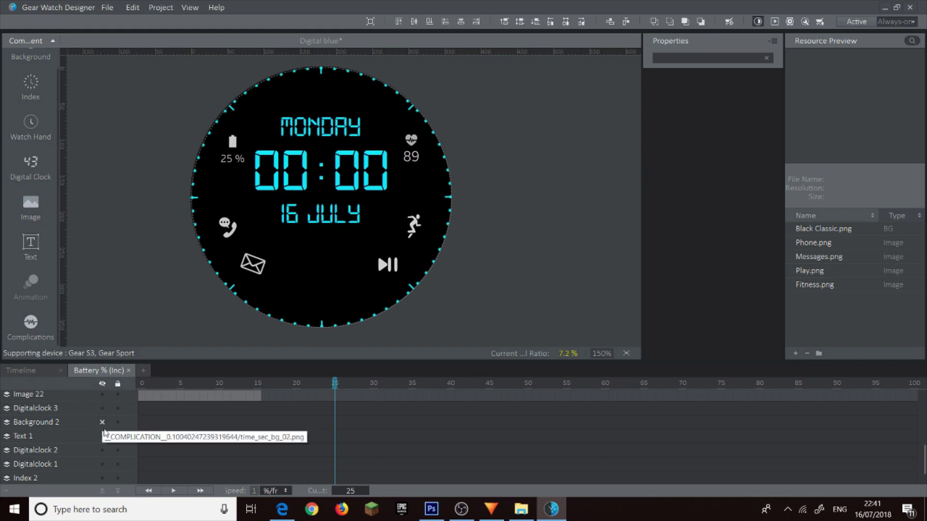
pyautogui.scroll(1, 101, 444)
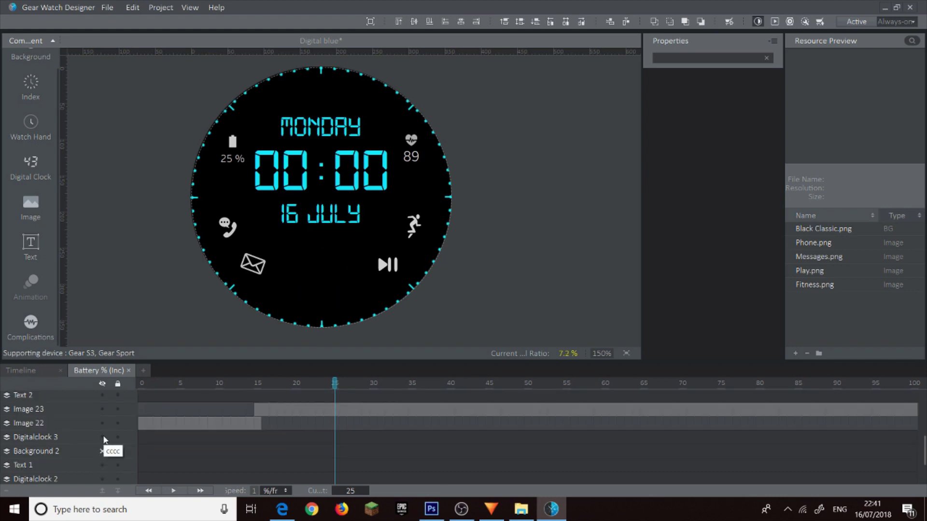
pyautogui.click(103, 437)
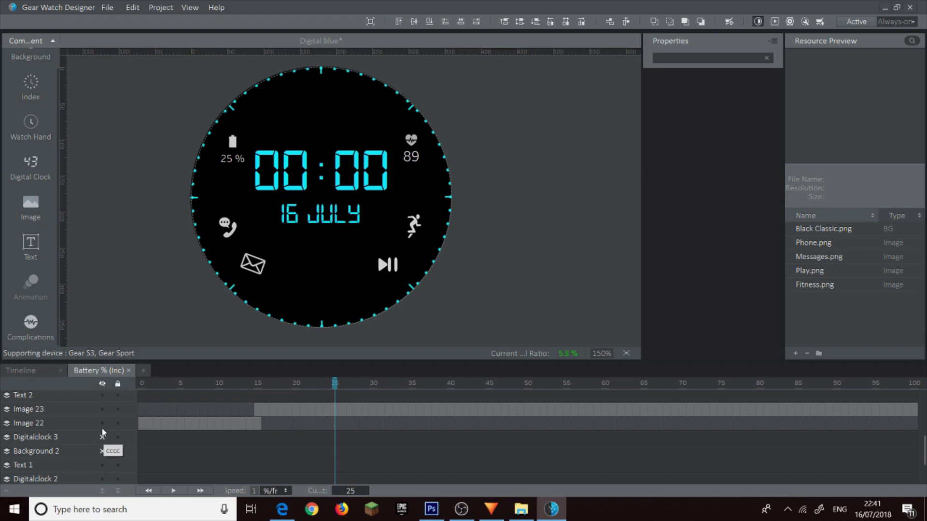
# - Hide the battery icons and battery percentage: layers Image 22, Image 23, Text 2 and Image 24
pyautogui.click(102, 424)
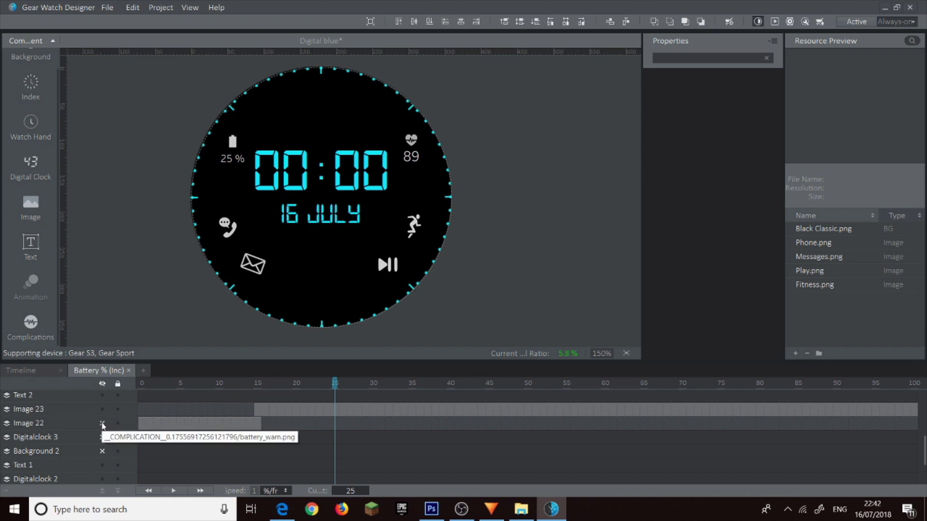
pyautogui.scroll(1, 103, 425)
pyautogui.click(102, 438)
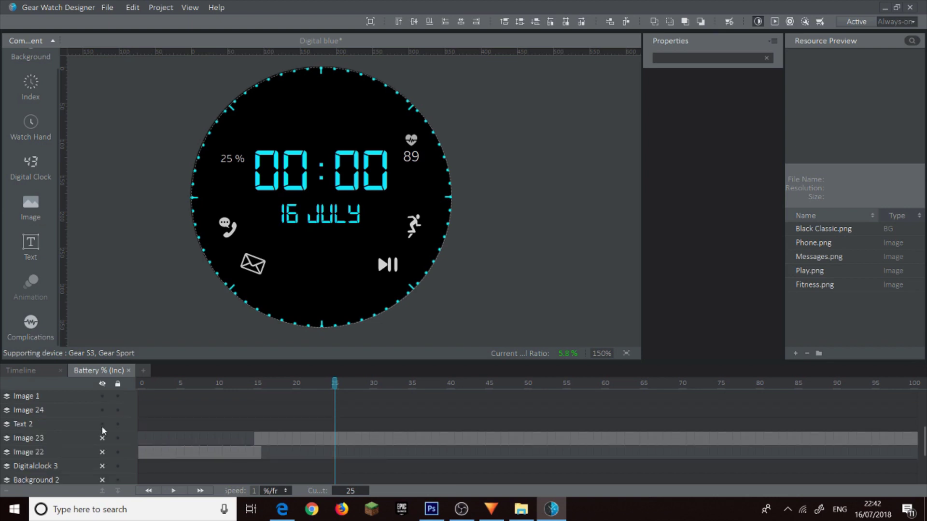
pyautogui.click(102, 424)
pyautogui.scroll(1, 94, 456)
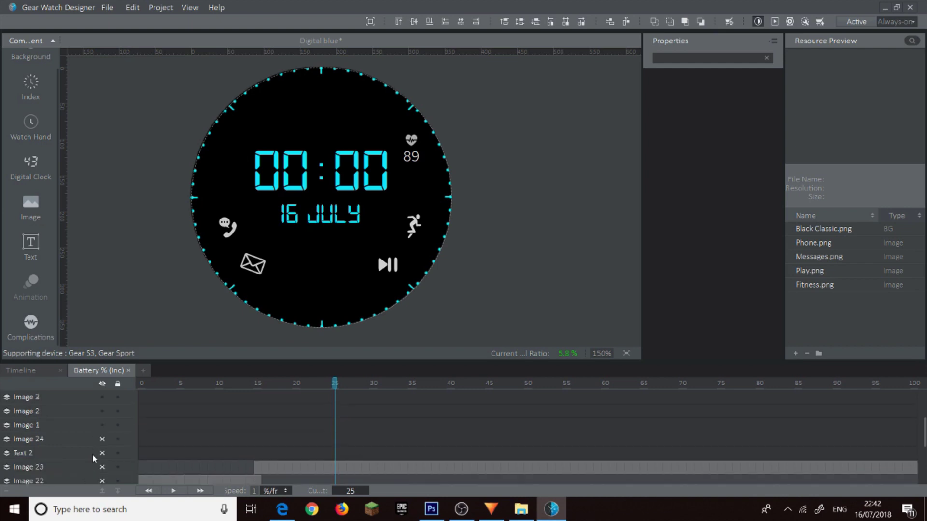
# - Hide the phone, messages, play and fitness icons (Image 1 to Image 4)
pyautogui.click(103, 423)
pyautogui.click(103, 409)
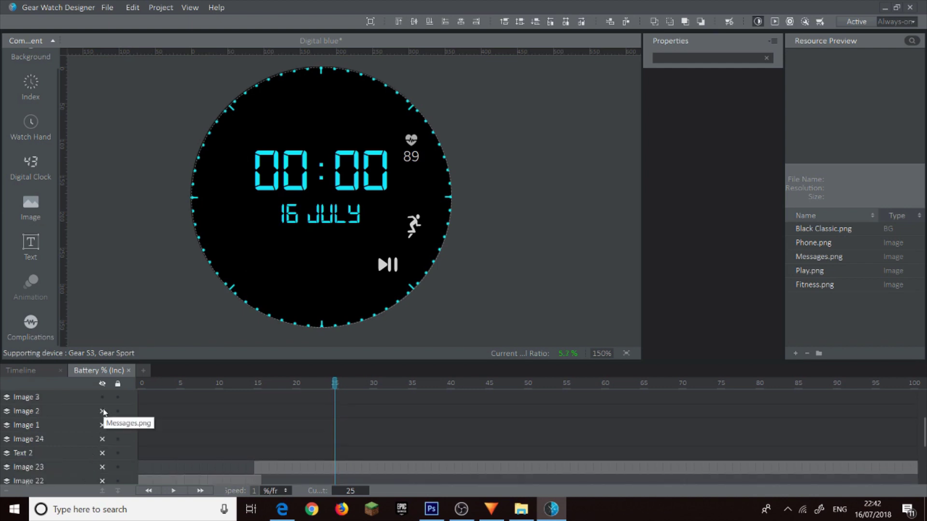
pyautogui.scroll(2, 94, 447)
pyautogui.click(102, 469)
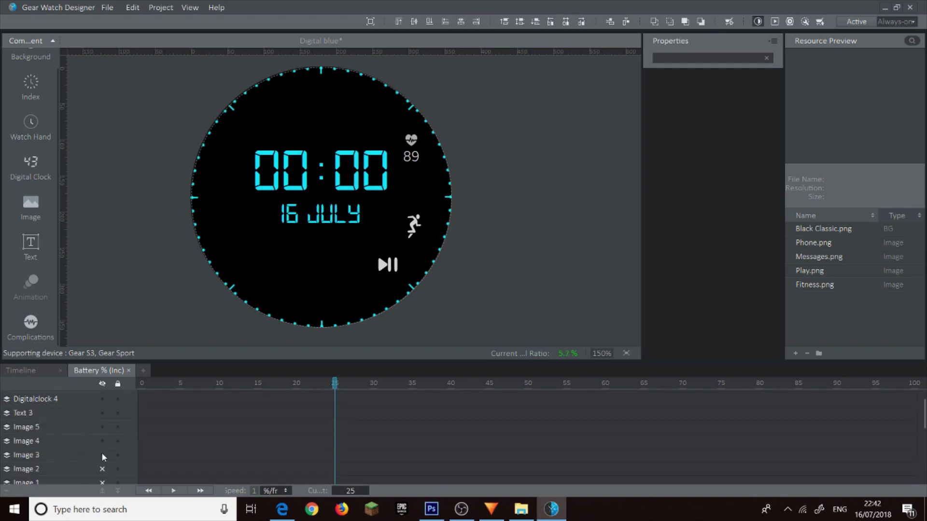
pyautogui.click(102, 455)
pyautogui.click(102, 441)
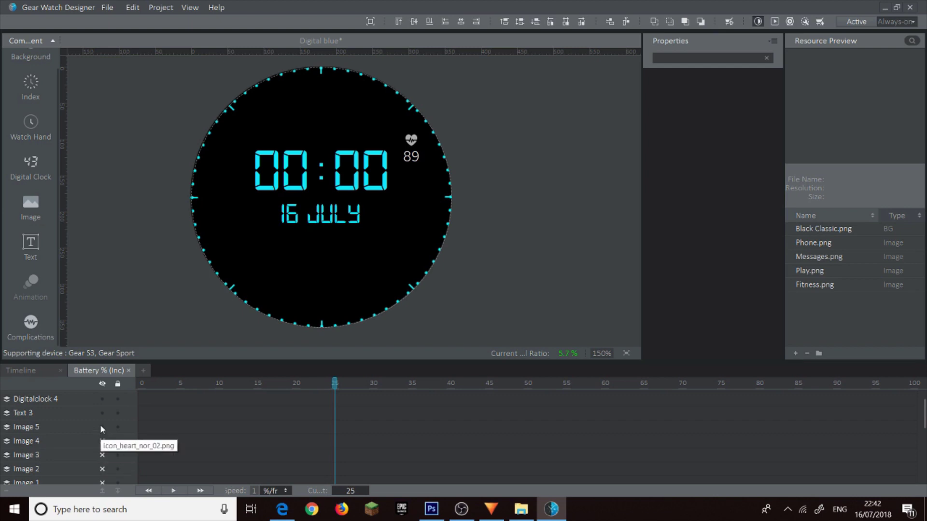
# - Hide the heart rate icon and value, the date (Digitalclock 4) and the round minute markers (Index 4)
pyautogui.click(102, 427)
pyautogui.click(102, 413)
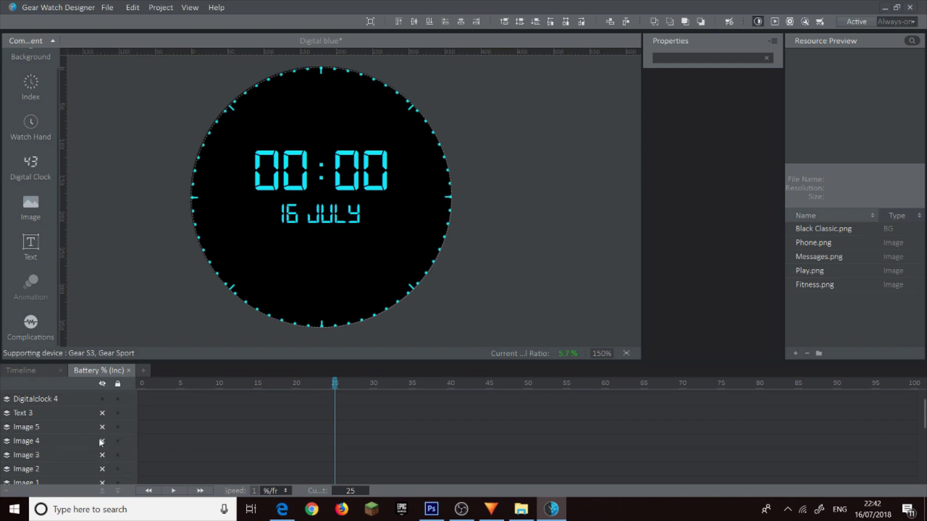
pyautogui.scroll(1, 101, 442)
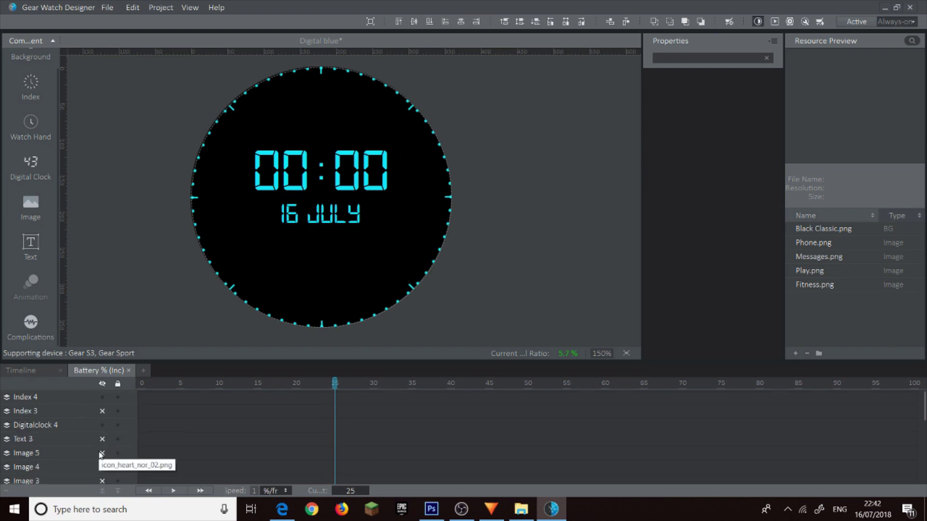
pyautogui.click(103, 424)
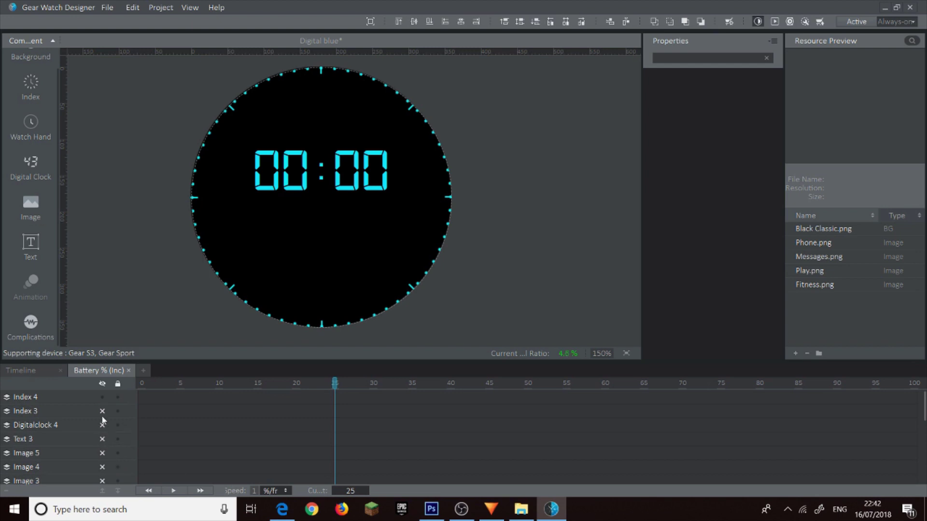
pyautogui.click(102, 397)
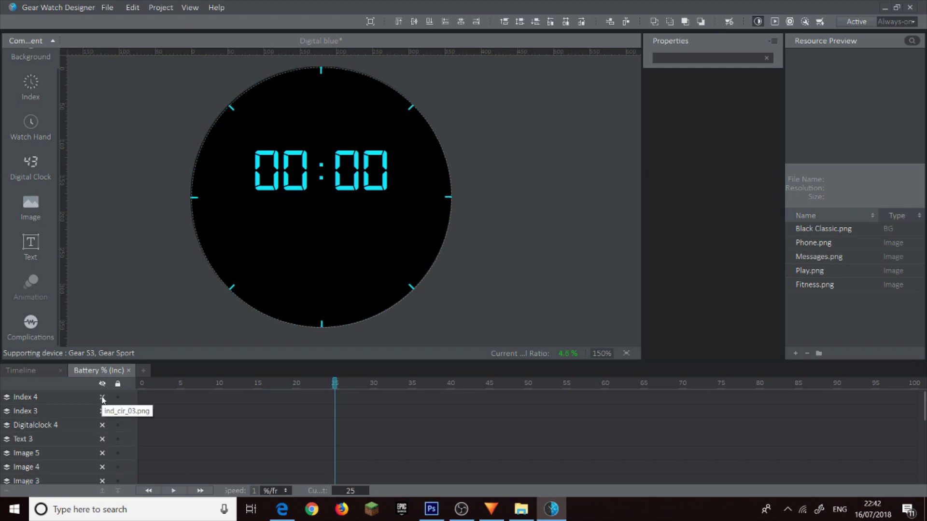
# - Dim the remaining cyan tick marks (Index 2) by lowering their opacity
pyautogui.scroll(-3, 107, 422)
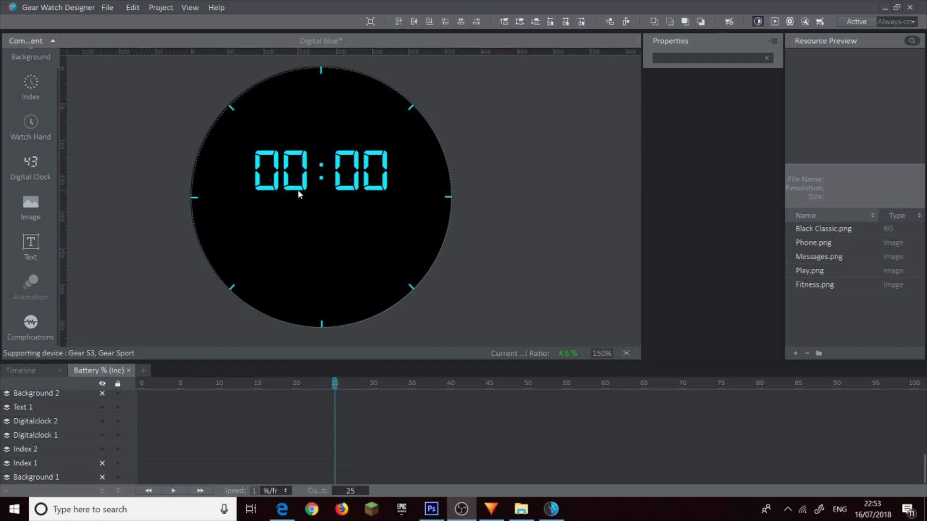
pyautogui.click(37, 451)
pyautogui.scroll(-1, 709, 255)
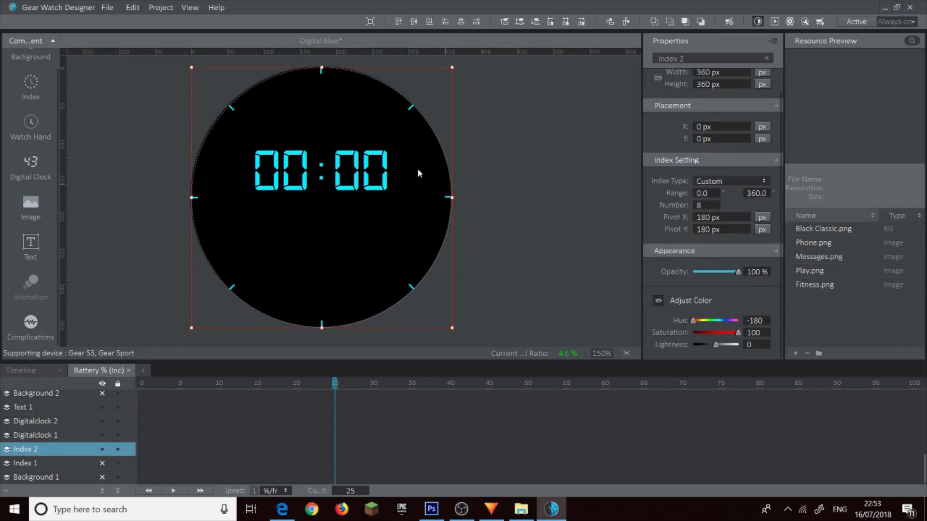
pyautogui.click(717, 272)
pyautogui.click(715, 272)
# - Darken the hour digits (Digitalclock 1) to the cyan colour #0397A1
pyautogui.click(50, 435)
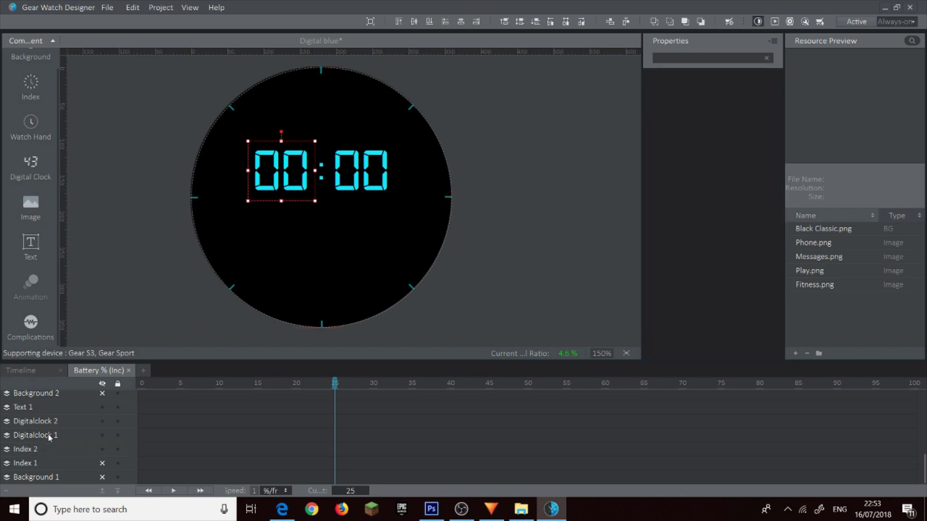
pyautogui.scroll(-3, 712, 217)
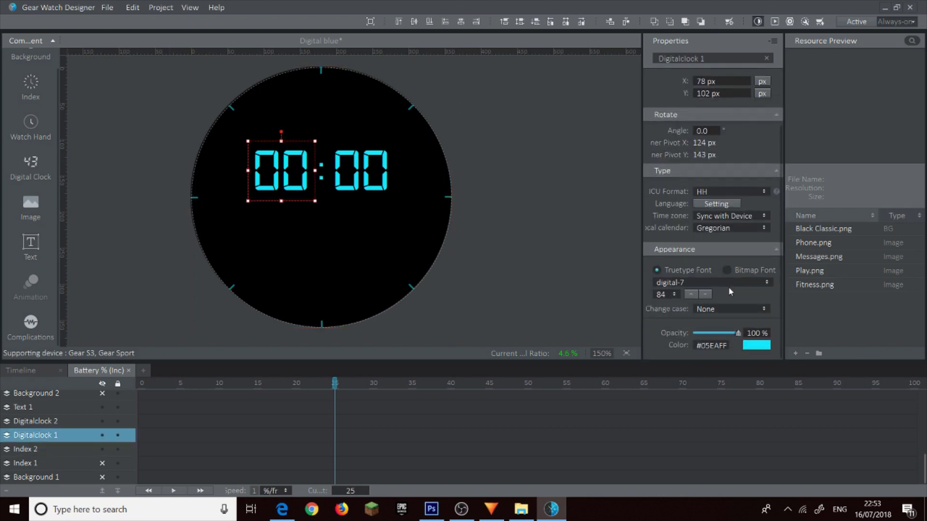
pyautogui.click(760, 348)
pyautogui.click(453, 286)
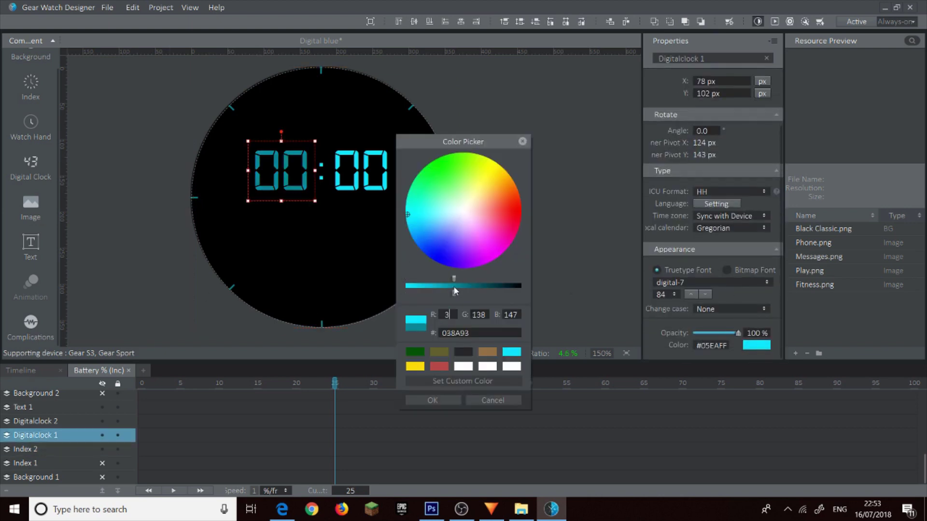
pyautogui.click(461, 286)
pyautogui.moveTo(462, 285); pyautogui.dragTo(448, 285)
pyautogui.click(452, 402)
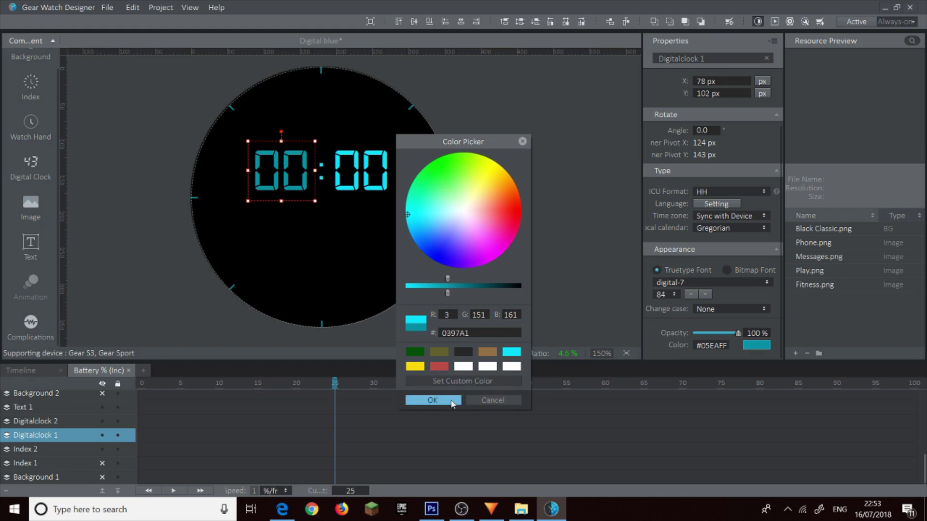
# - Darken the minute digits (Digitalclock 2) to the cyan colour #03A2AD
pyautogui.click(57, 421)
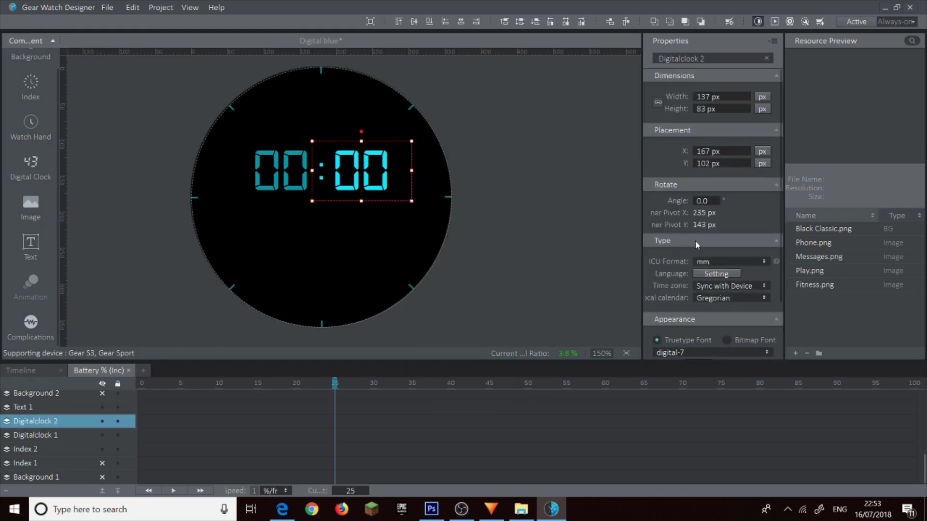
pyautogui.scroll(-3, 700, 260)
pyautogui.click(757, 345)
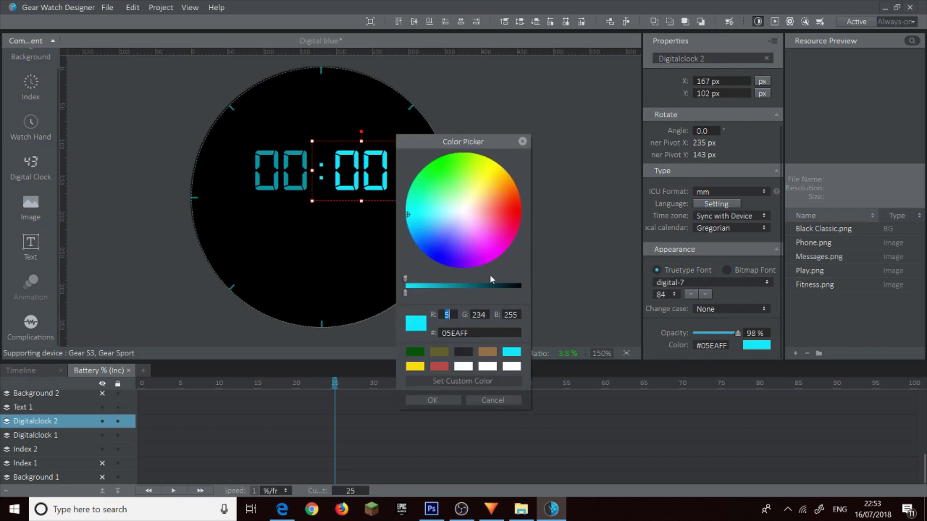
pyautogui.moveTo(444, 288); pyautogui.dragTo(442, 286)
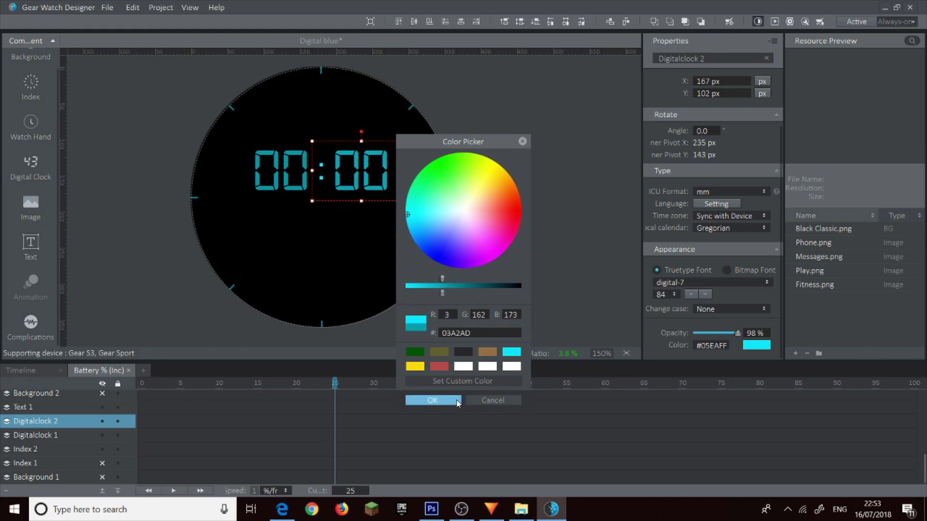
pyautogui.click(431, 400)
# - Darken the colon between hours and minutes (Text 1) to about #038B94 and deselect it
pyautogui.click(73, 409)
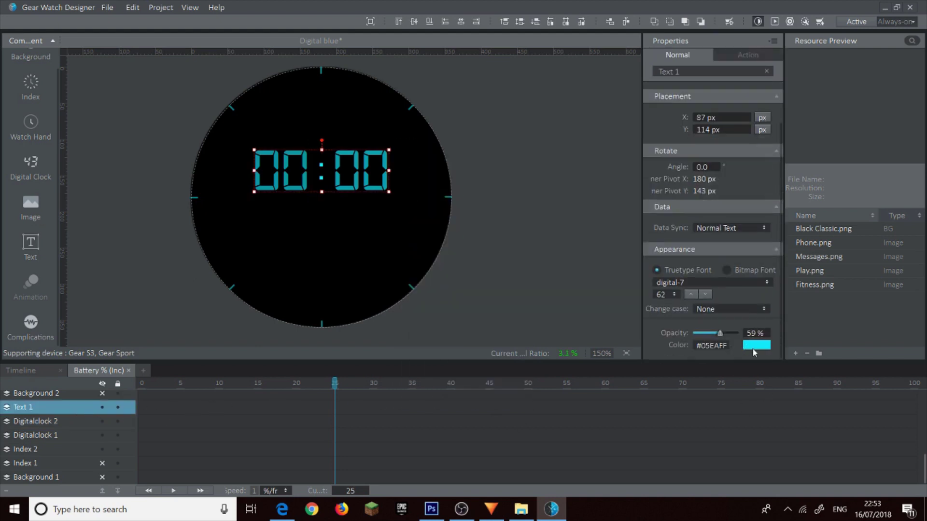
pyautogui.click(753, 346)
pyautogui.click(448, 289)
pyautogui.moveTo(449, 289); pyautogui.dragTo(459, 287)
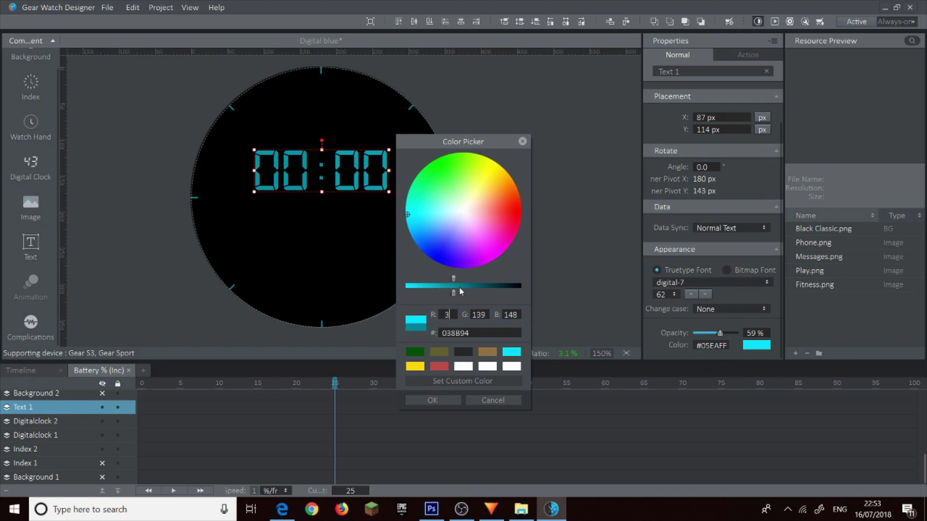
pyautogui.click(444, 402)
pyautogui.click(491, 225)
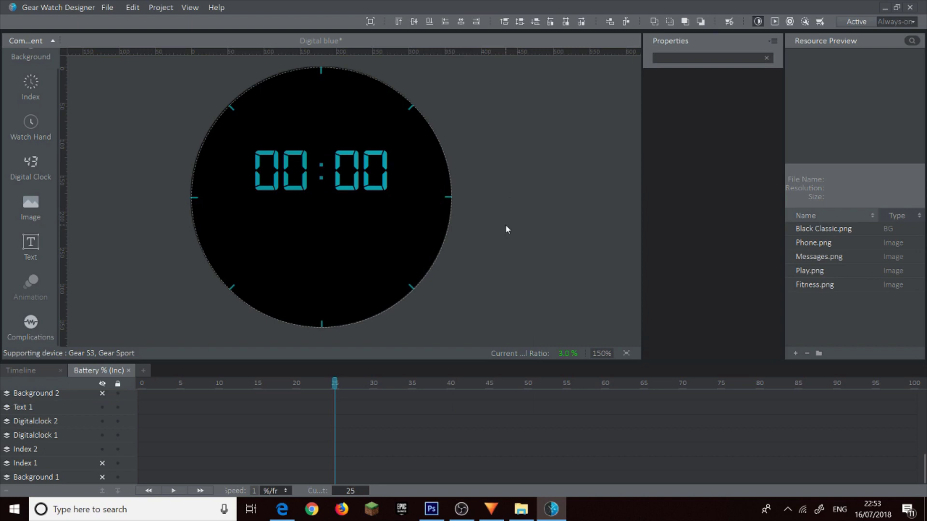
# - Run the watch face preview and compare its High color always-on mode with Normal mode, ending on Normal
pyautogui.click(774, 22)
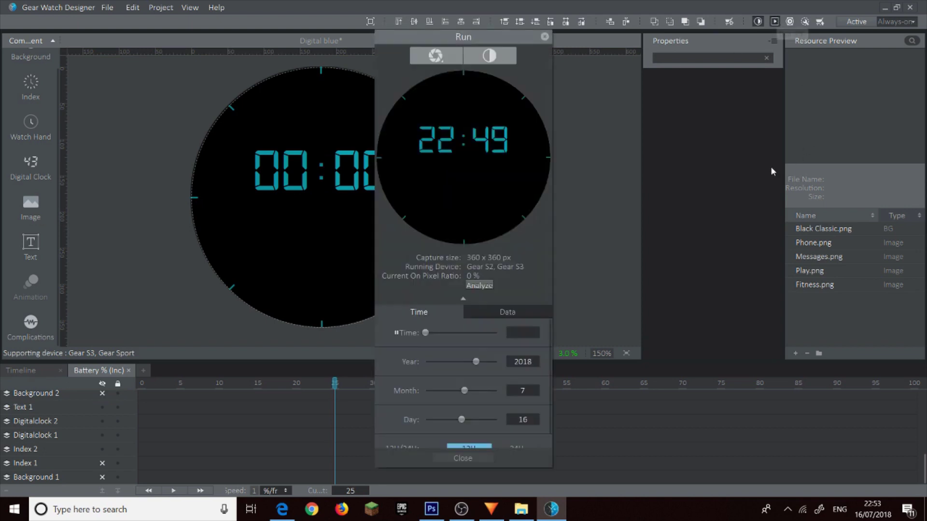
pyautogui.click(487, 56)
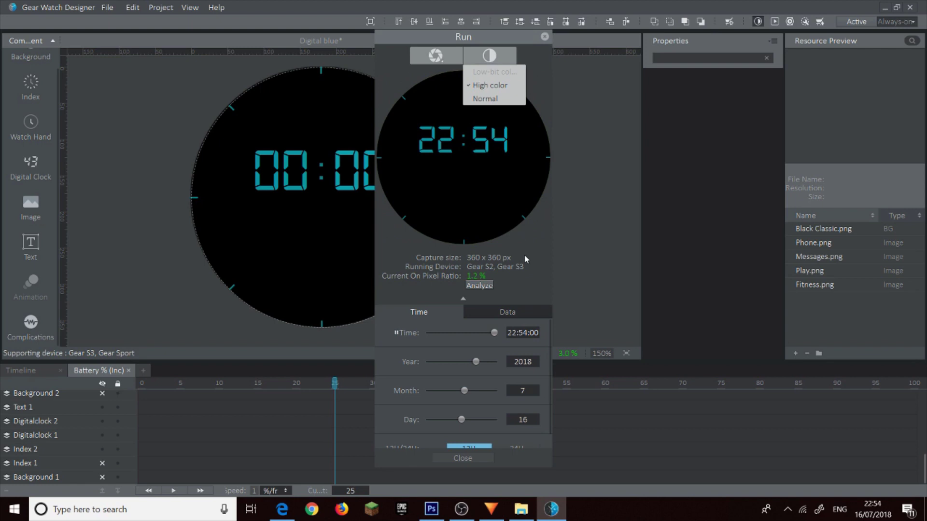
pyautogui.click(486, 99)
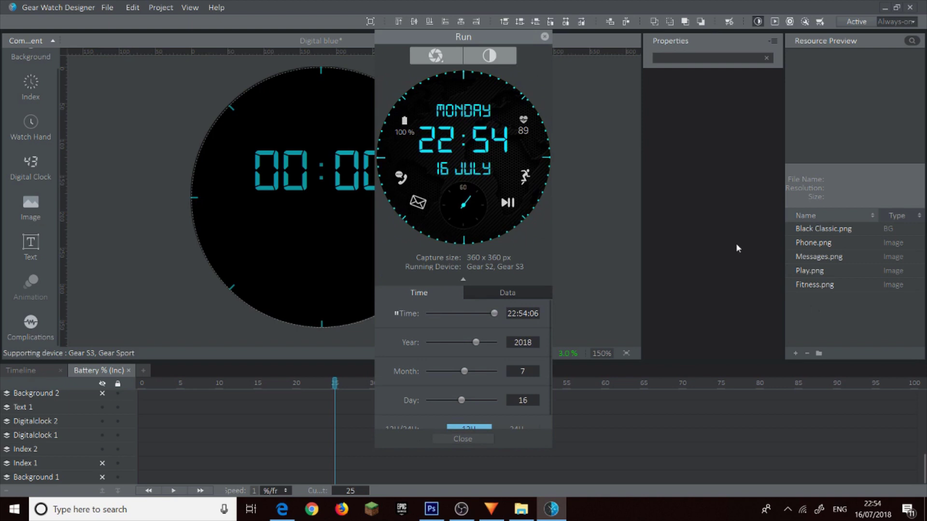
pyautogui.click(487, 59)
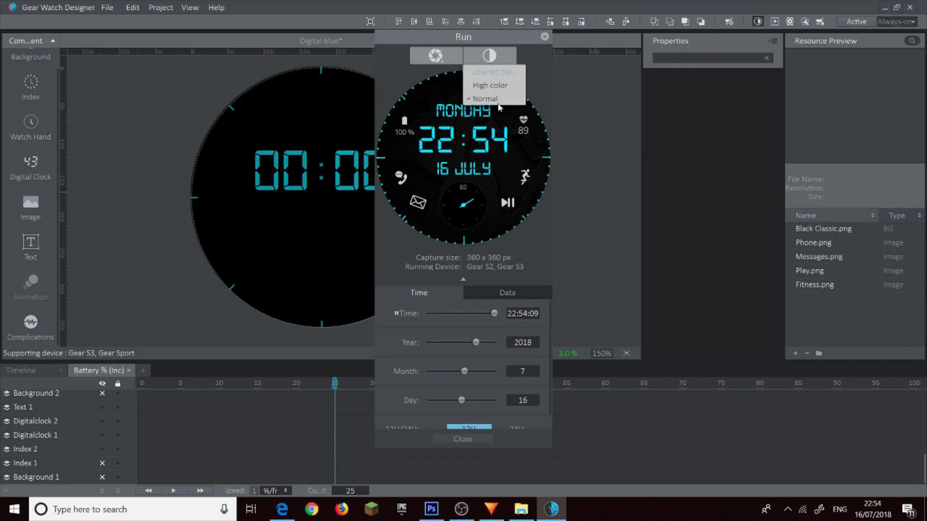
pyautogui.click(493, 71)
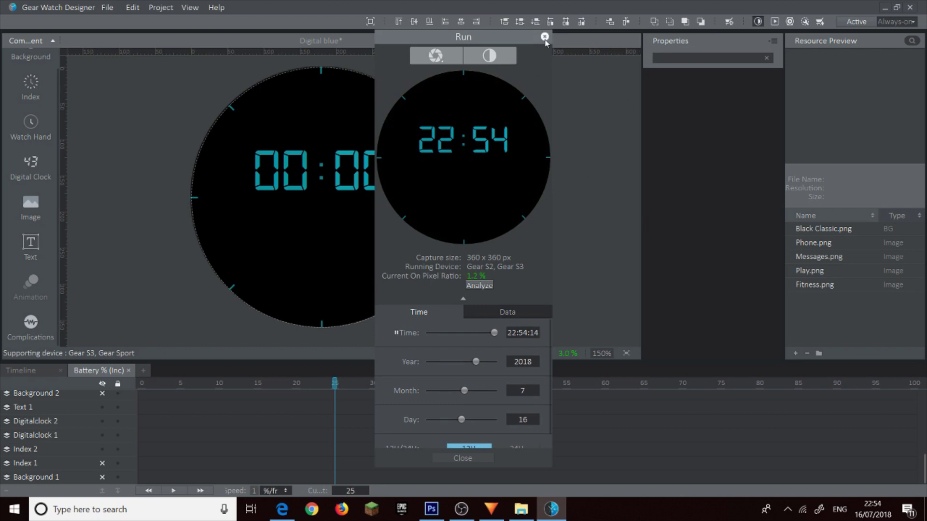
pyautogui.click(509, 51)
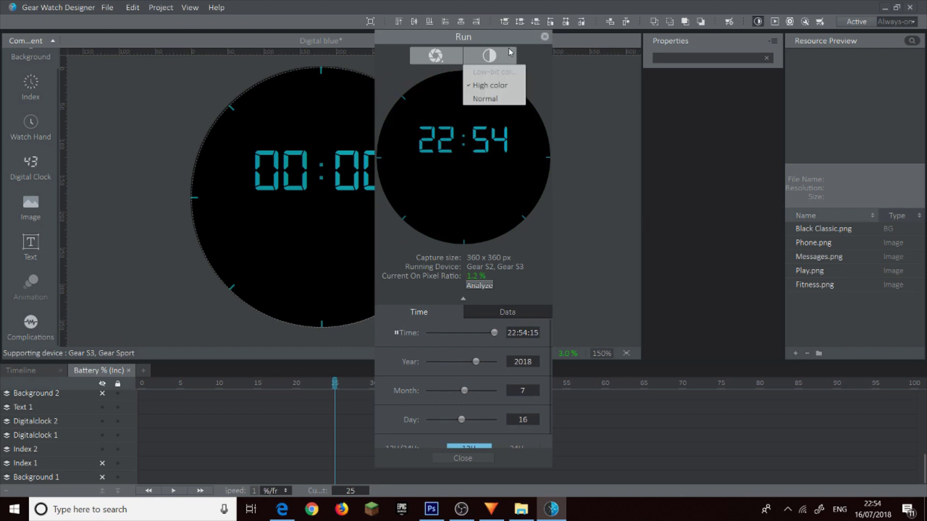
pyautogui.click(511, 99)
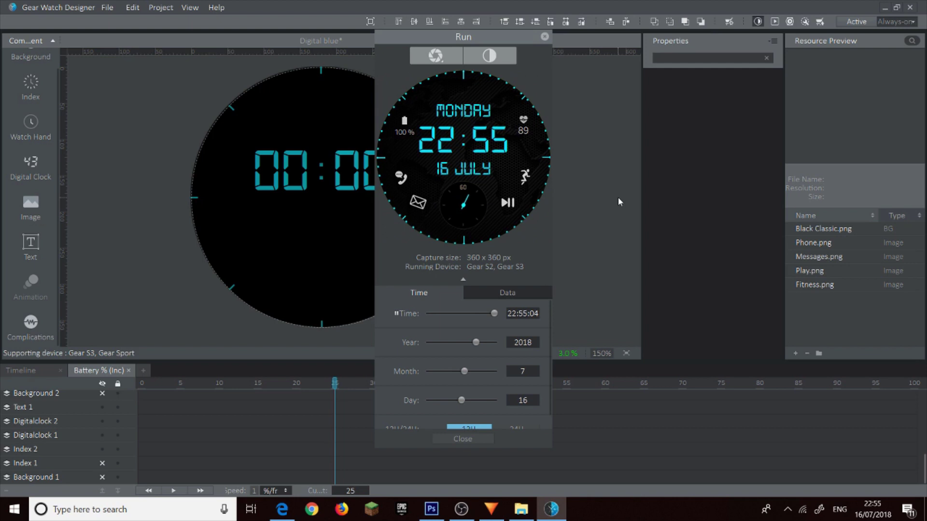
pyautogui.hotkey('alt', 'Tab')
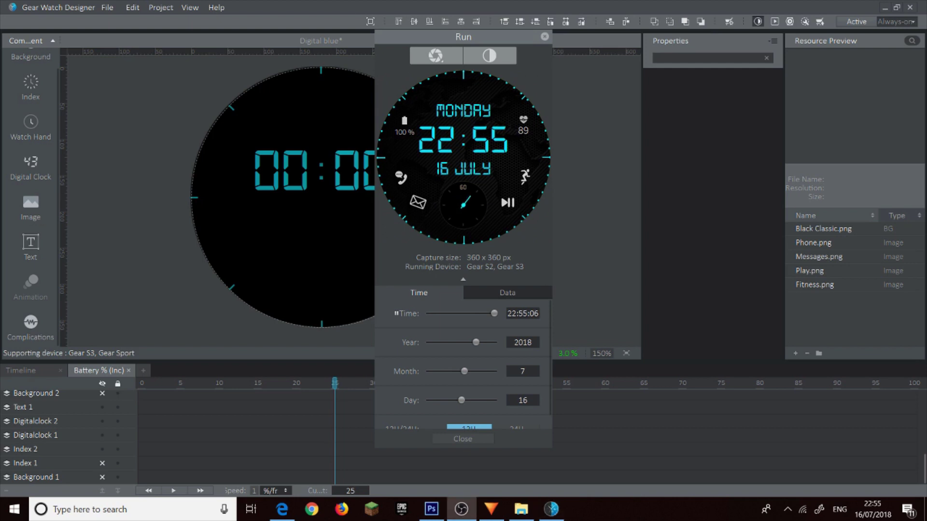